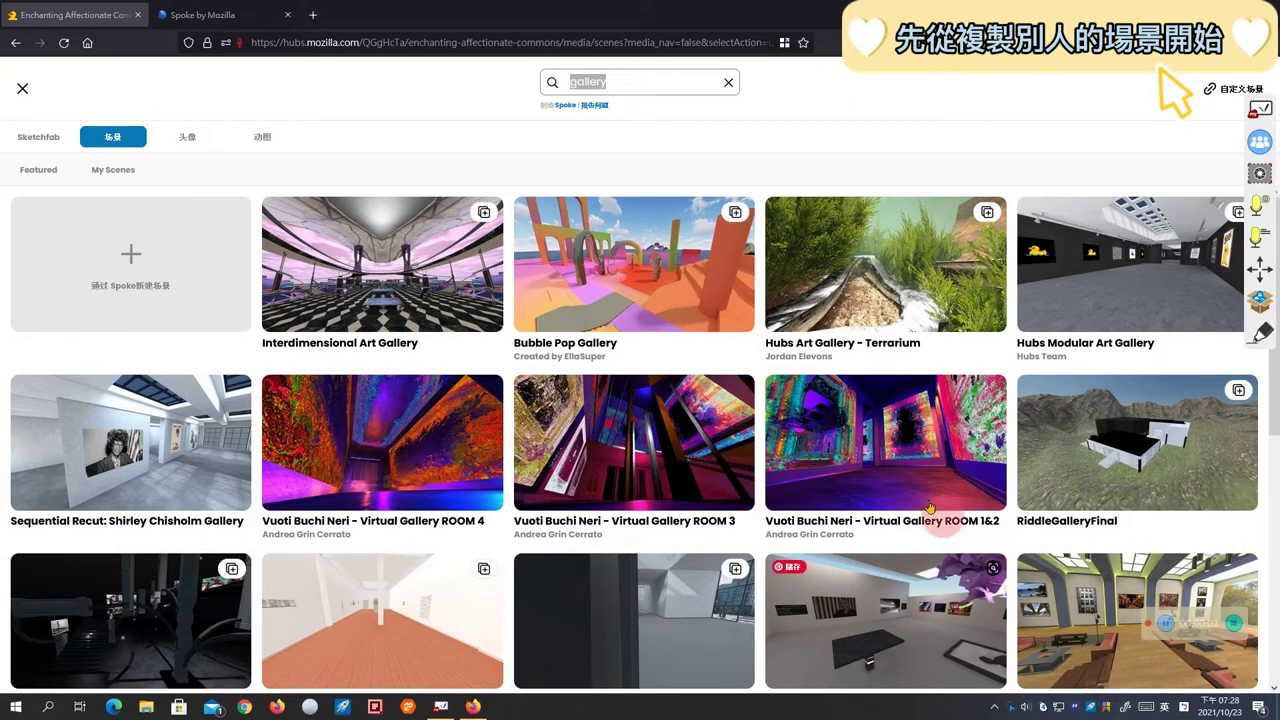
Circle in red the copy icon on Interdimensional Art Gallery and the same corner of the Sequential Recut thumbnail, then erase the marks
{"action": "left_click", "coordinate": [645, 82]}
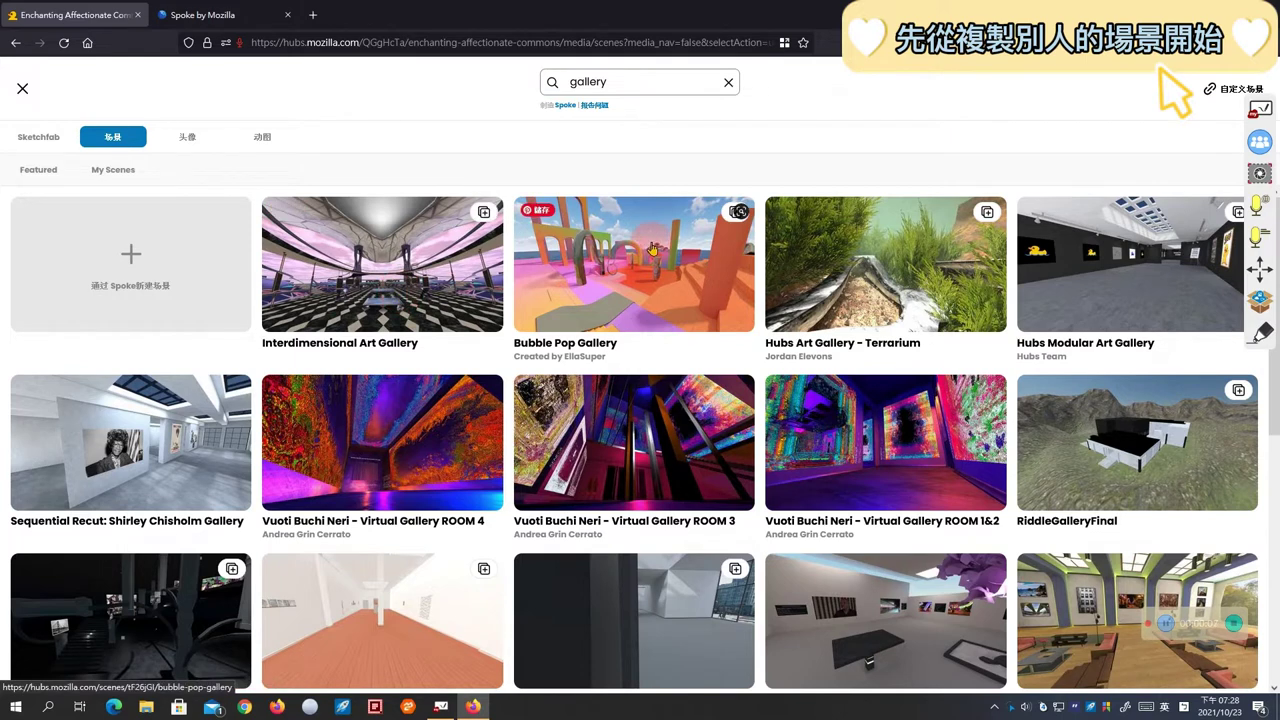
{"action": "left_click", "coordinate": [733, 212]}
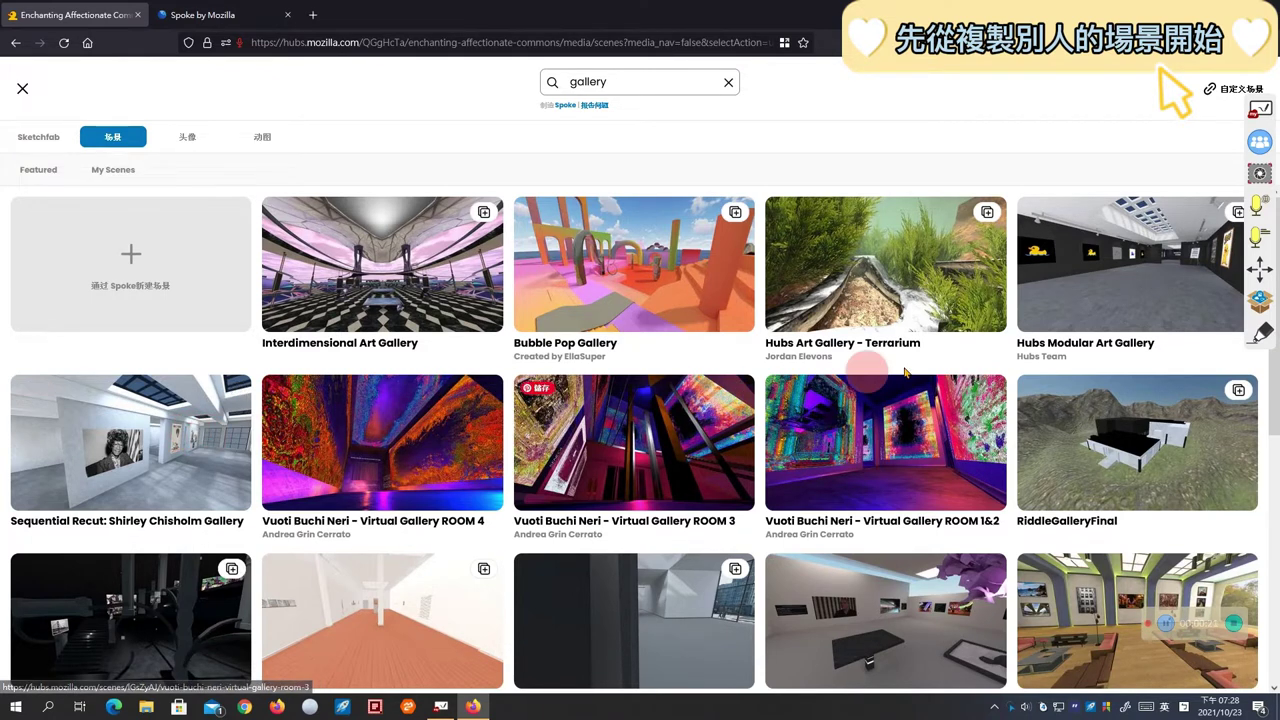
{"action": "left_click", "coordinate": [1259, 333]}
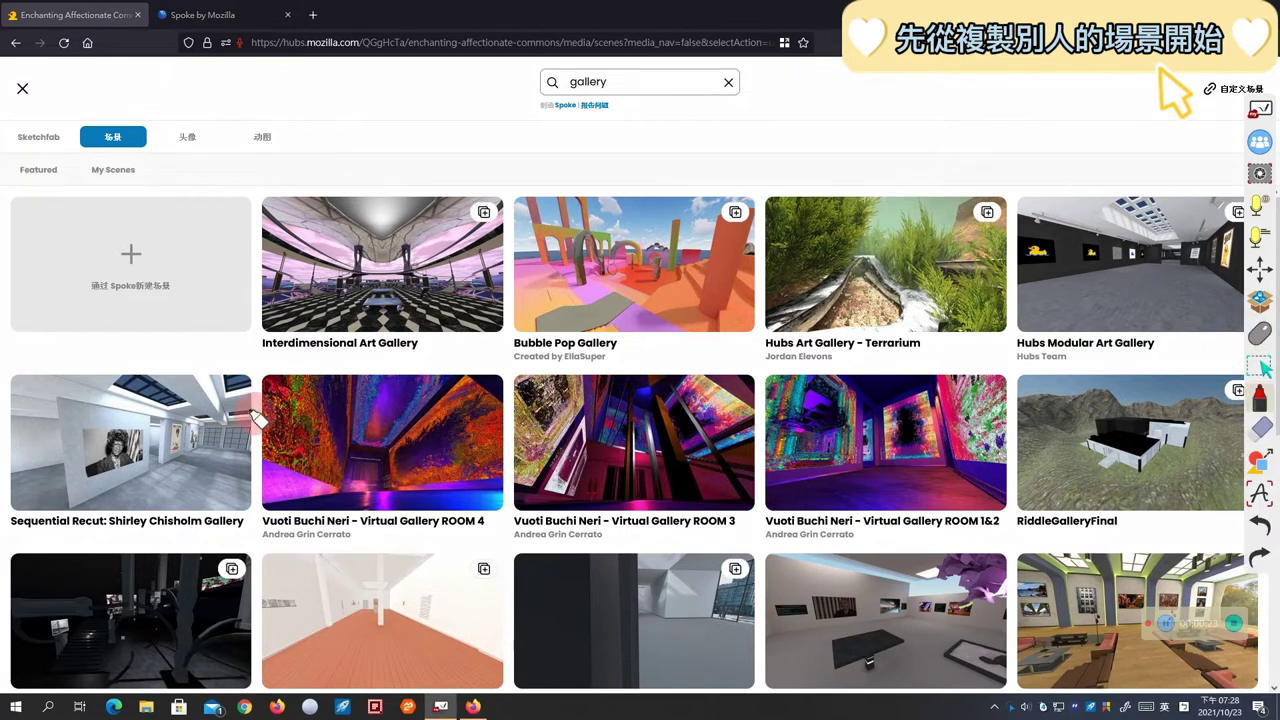
{"action": "mouse_move", "coordinate": [246, 394]}
{"action": "left_mouse_down"}
{"action": "mouse_move", "coordinate": [216, 391]}
{"action": "mouse_move", "coordinate": [248, 382]}
{"action": "left_mouse_up"}
{"action": "mouse_move", "coordinate": [505, 192]}
{"action": "left_mouse_down"}
{"action": "mouse_move", "coordinate": [463, 222]}
{"action": "mouse_move", "coordinate": [512, 222]}
{"action": "left_mouse_up"}
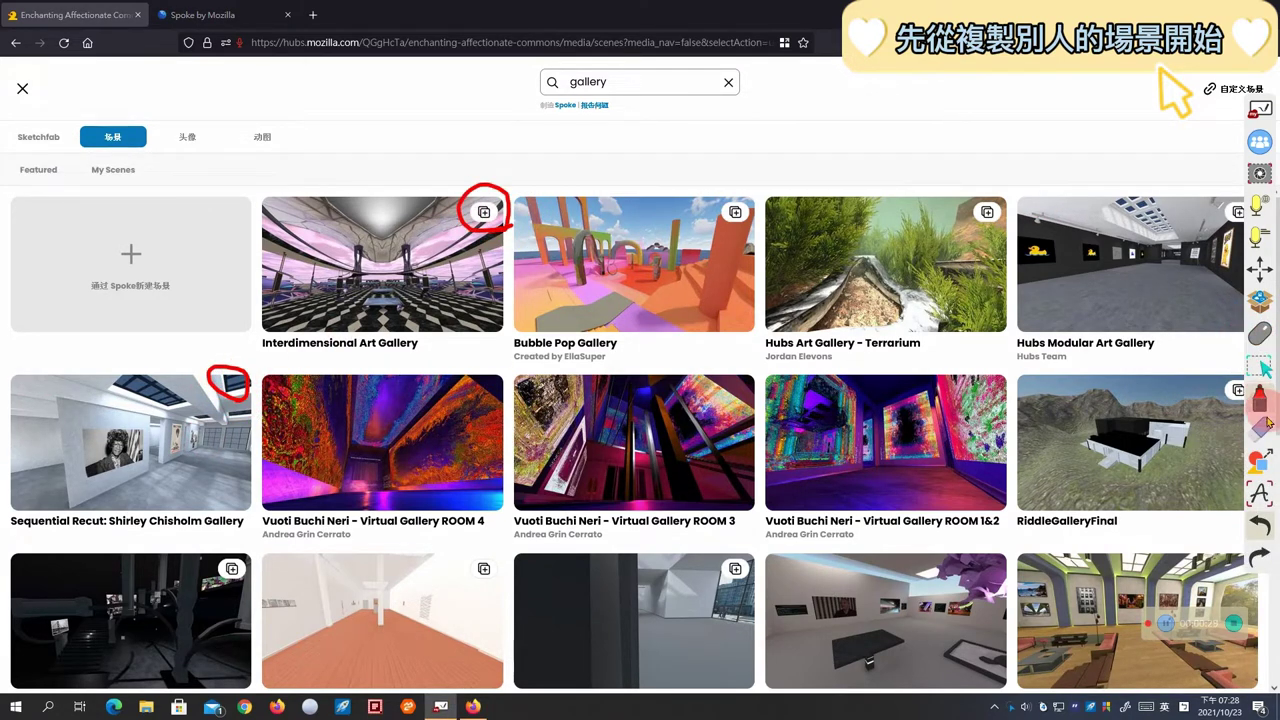
{"action": "left_click", "coordinate": [1261, 426]}
{"action": "left_click", "coordinate": [1054, 257]}
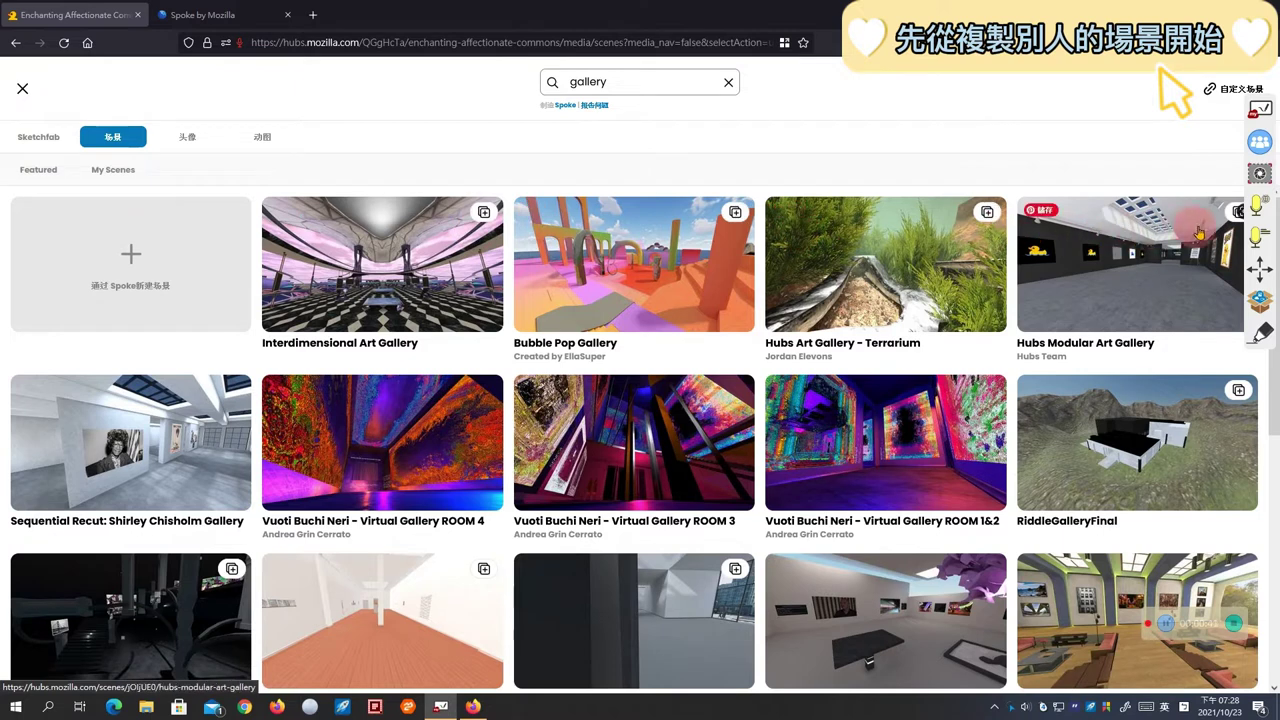
Copy the Hubs Modular Art Gallery scene into My Scenes and open the copy for editing in Spoke
{"action": "left_click", "coordinate": [1237, 213]}
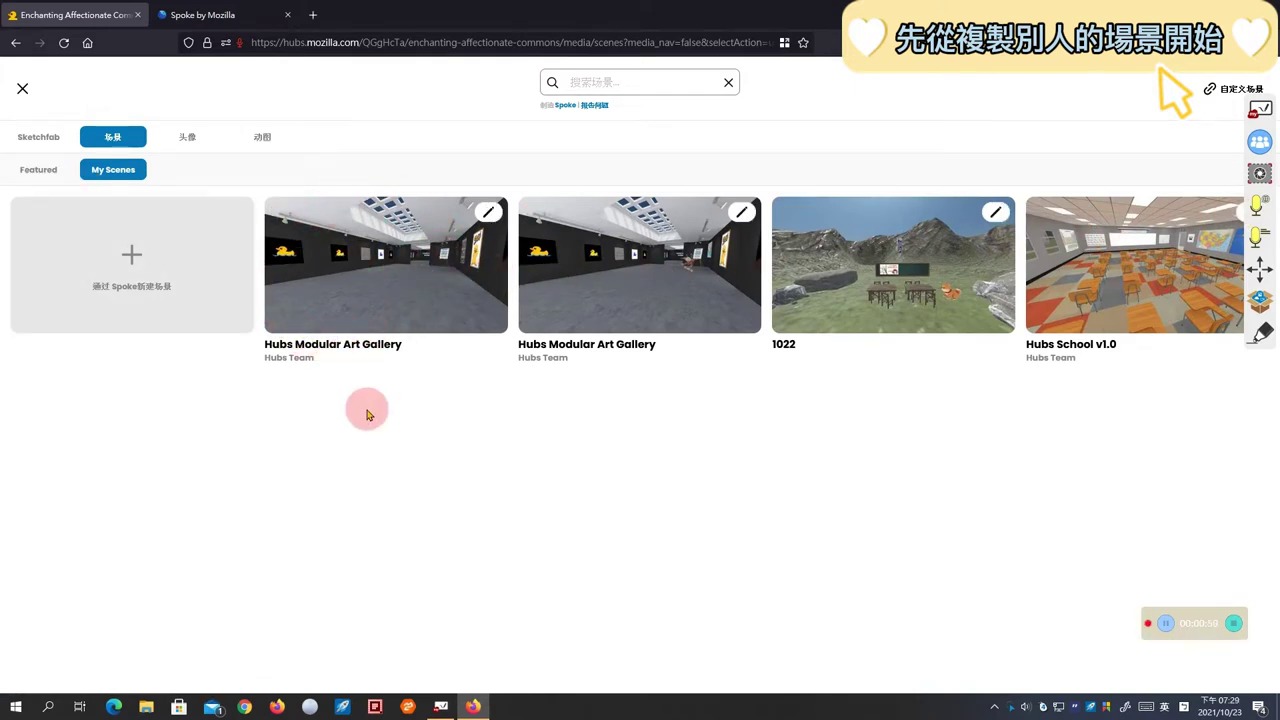
{"action": "left_click", "coordinate": [486, 216]}
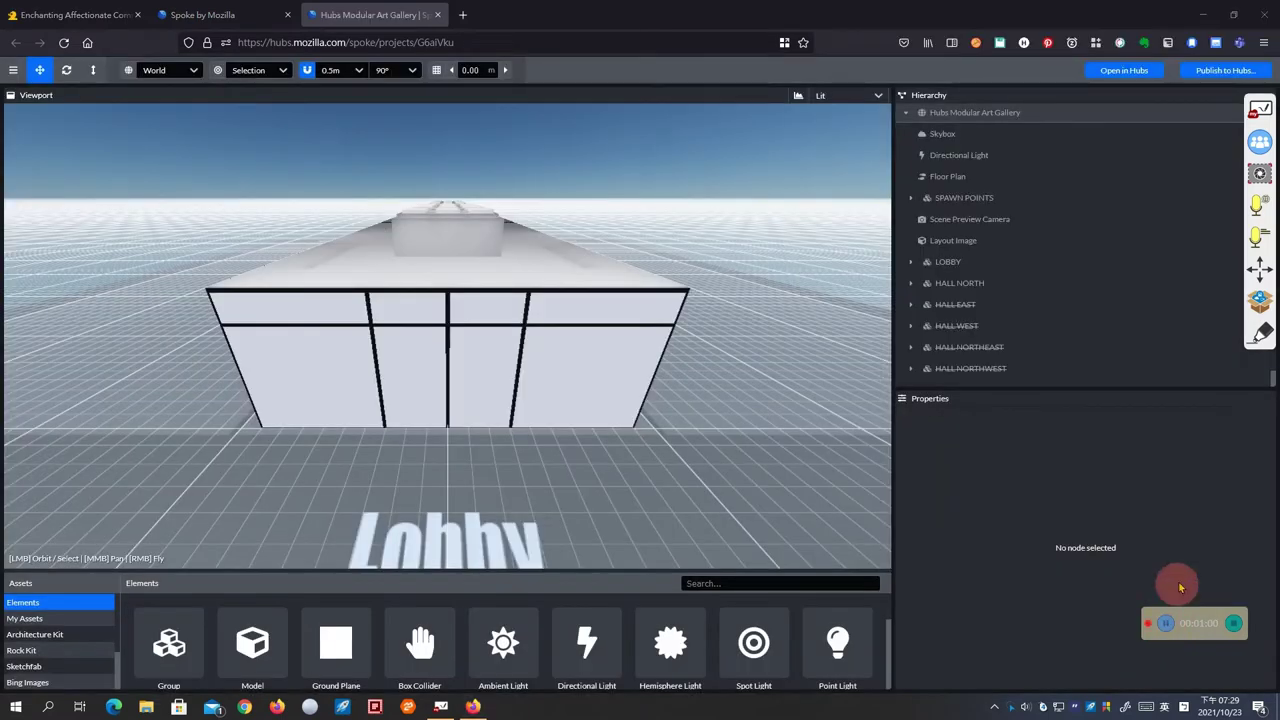
Outline the viewport as area 1 and the Hierarchy as area 2 in red, with an arrow from the Hierarchy to the viewport
{"action": "left_click", "coordinate": [1258, 337]}
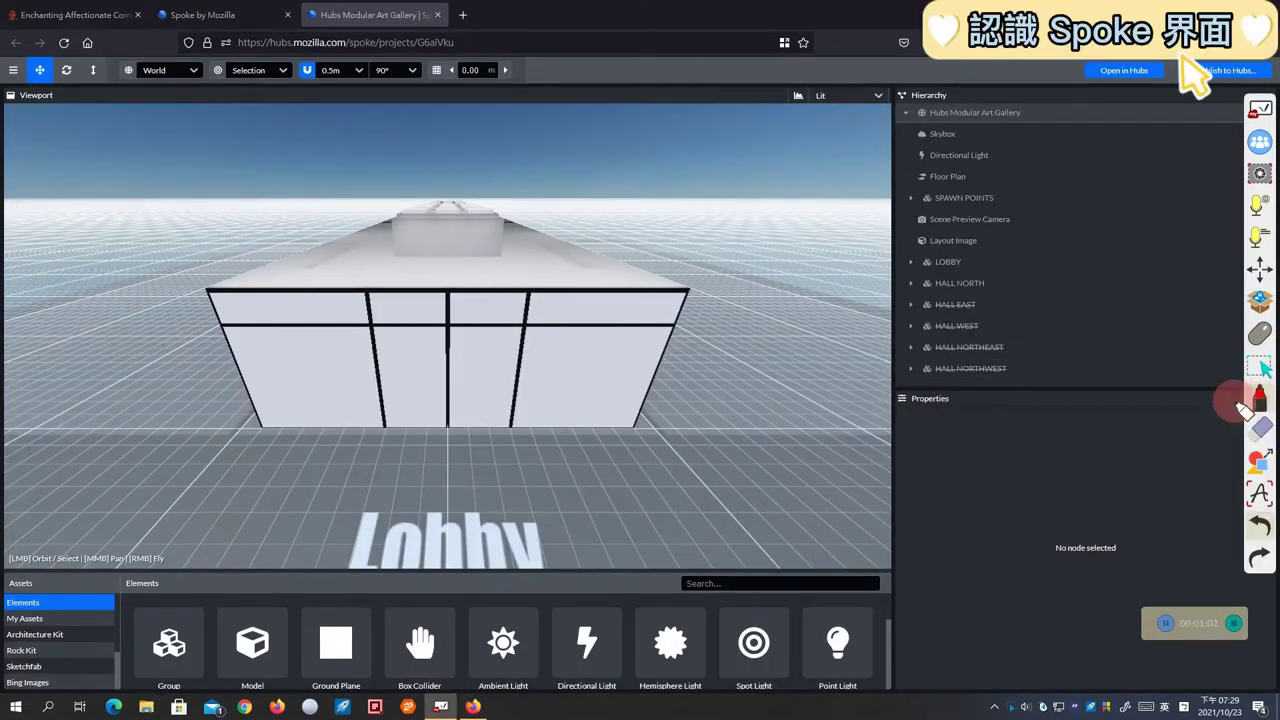
{"action": "left_click_drag", "start_coordinate": [318, 133], "coordinate": [263, 210]}
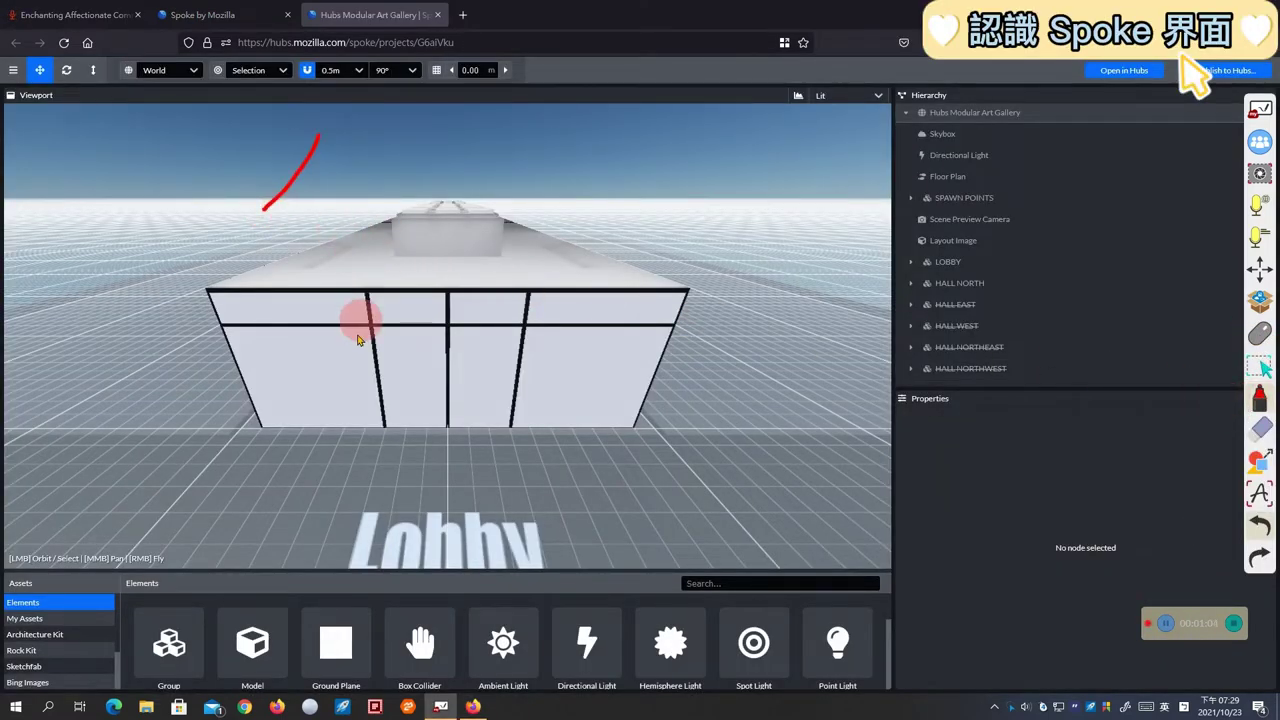
{"action": "mouse_move", "coordinate": [214, 460]}
{"action": "left_mouse_down"}
{"action": "mouse_move", "coordinate": [213, 350]}
{"action": "mouse_move", "coordinate": [383, 208]}
{"action": "mouse_move", "coordinate": [571, 225]}
{"action": "mouse_move", "coordinate": [645, 342]}
{"action": "mouse_move", "coordinate": [585, 440]}
{"action": "mouse_move", "coordinate": [356, 462]}
{"action": "mouse_move", "coordinate": [215, 398]}
{"action": "left_mouse_up"}
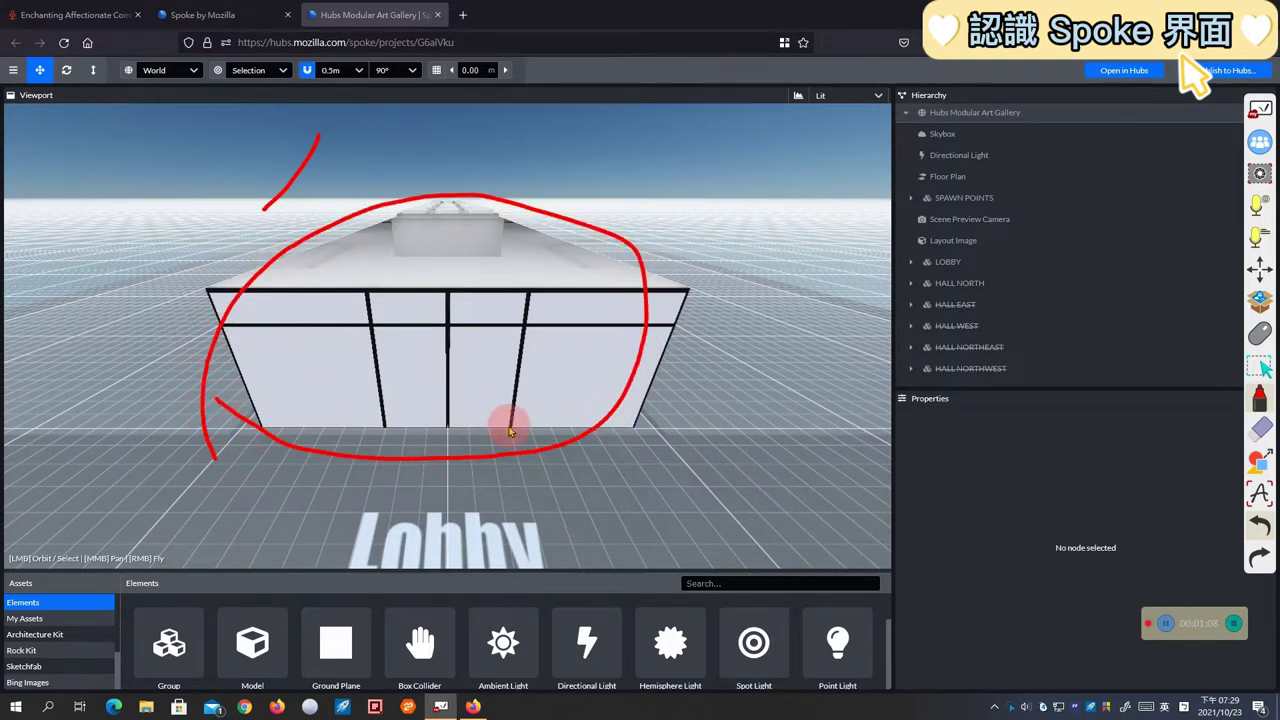
{"action": "mouse_move", "coordinate": [886, 95]}
{"action": "left_mouse_down"}
{"action": "mouse_move", "coordinate": [981, 100]}
{"action": "mouse_move", "coordinate": [1016, 174]}
{"action": "mouse_move", "coordinate": [1015, 272]}
{"action": "mouse_move", "coordinate": [969, 385]}
{"action": "mouse_move", "coordinate": [901, 385]}
{"action": "mouse_move", "coordinate": [875, 283]}
{"action": "mouse_move", "coordinate": [891, 103]}
{"action": "left_mouse_up"}
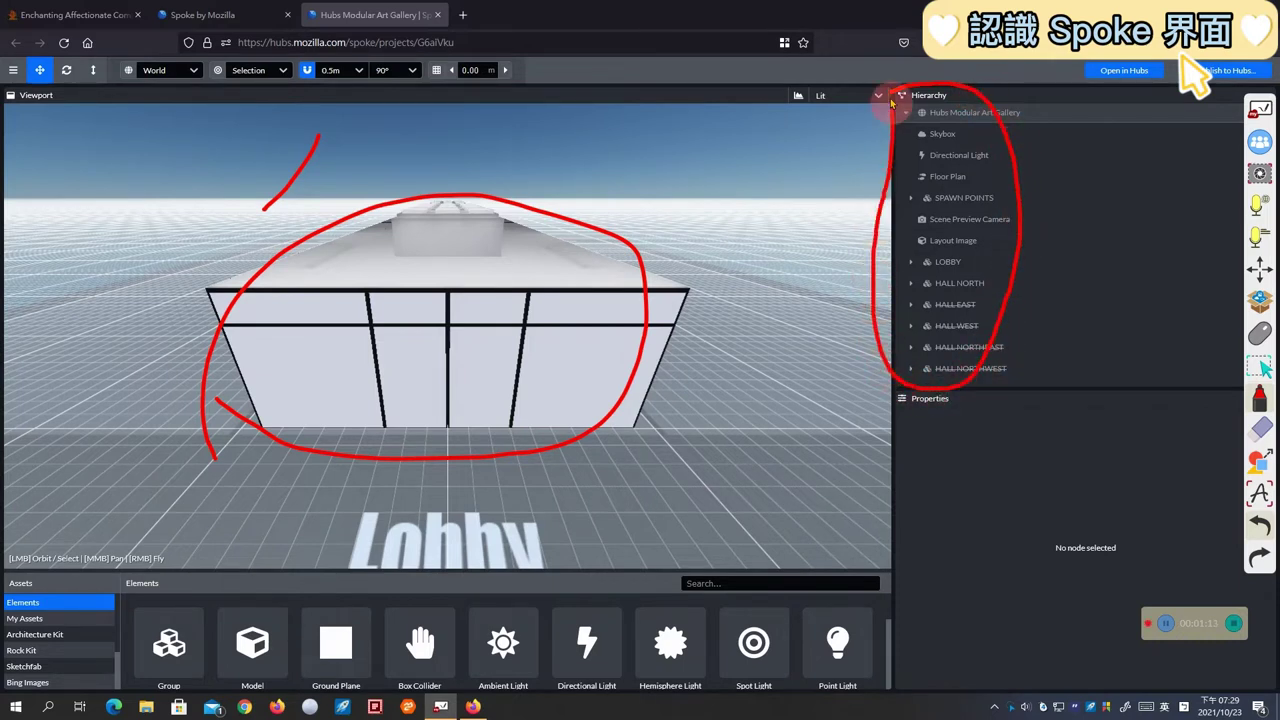
{"action": "mouse_move", "coordinate": [906, 241]}
{"action": "left_mouse_down"}
{"action": "mouse_move", "coordinate": [716, 322]}
{"action": "mouse_move", "coordinate": [766, 324]}
{"action": "left_mouse_up"}
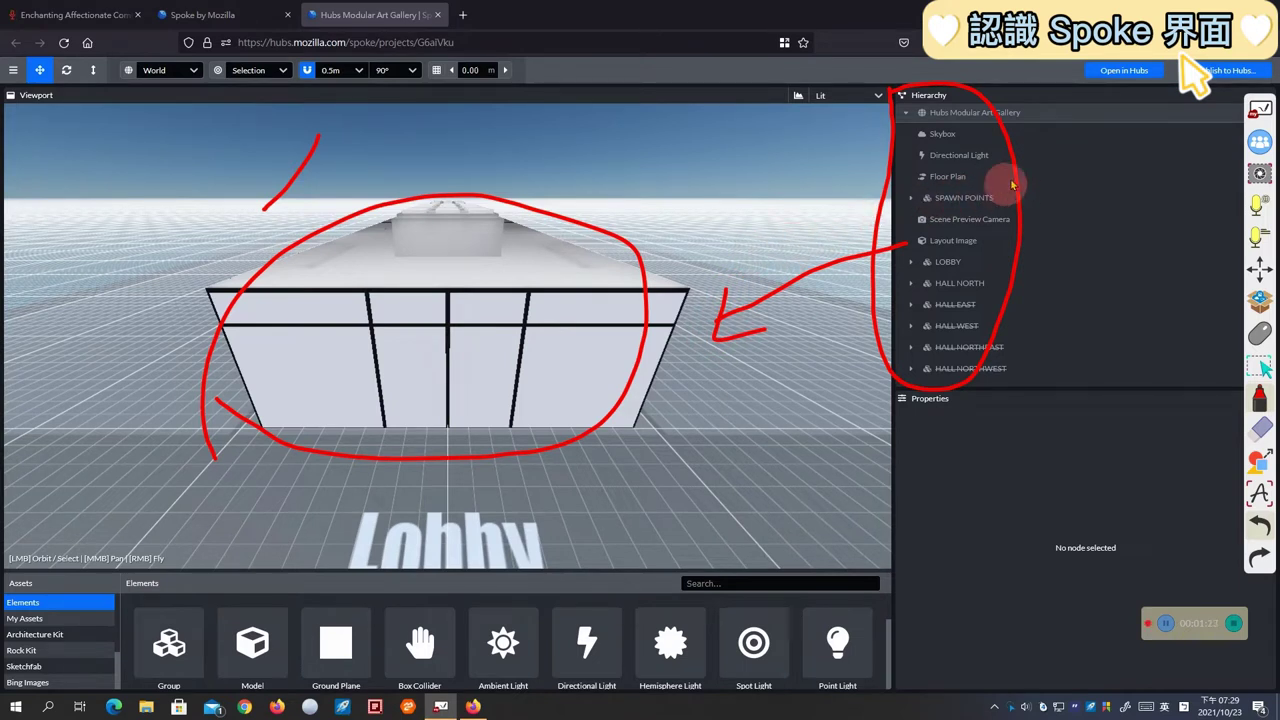
{"action": "mouse_move", "coordinate": [1053, 143]}
{"action": "left_mouse_down"}
{"action": "mouse_move", "coordinate": [1090, 185]}
{"action": "mouse_move", "coordinate": [1104, 179]}
{"action": "left_mouse_up"}
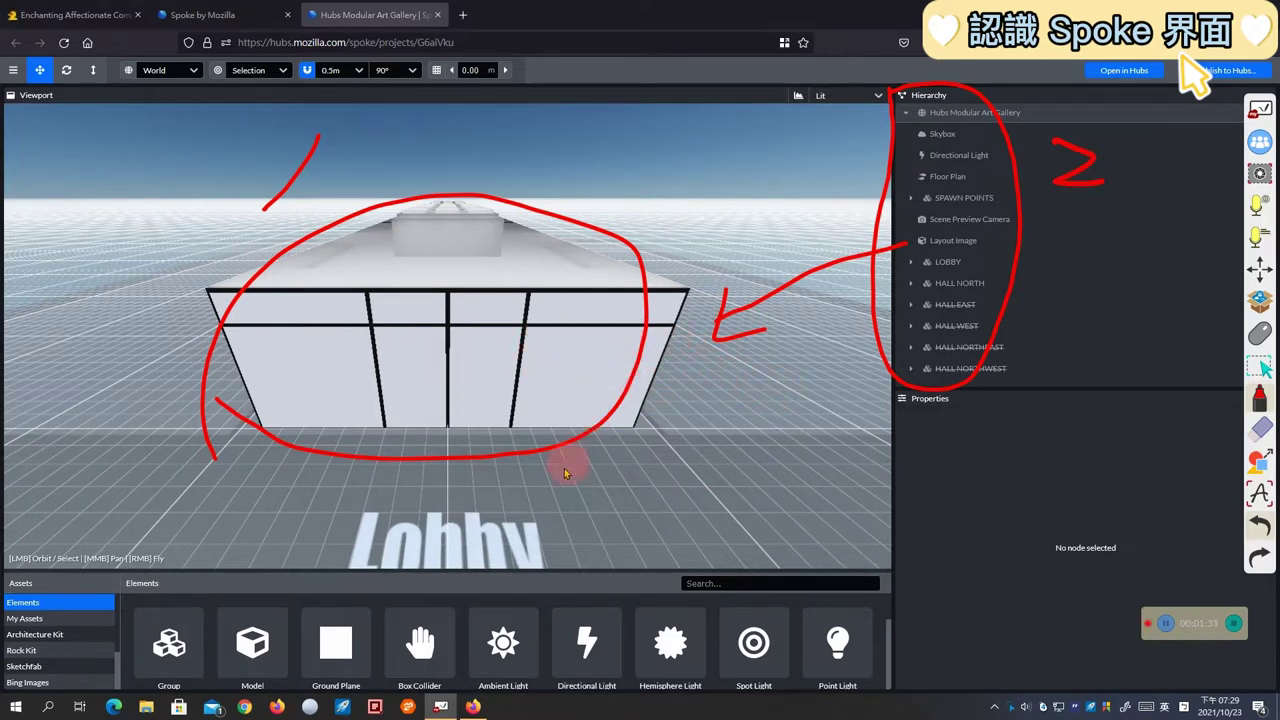
Add a red tick in the viewport, then outline the Properties area and number it 3
{"action": "left_click_drag", "start_coordinate": [563, 387], "coordinate": [611, 351]}
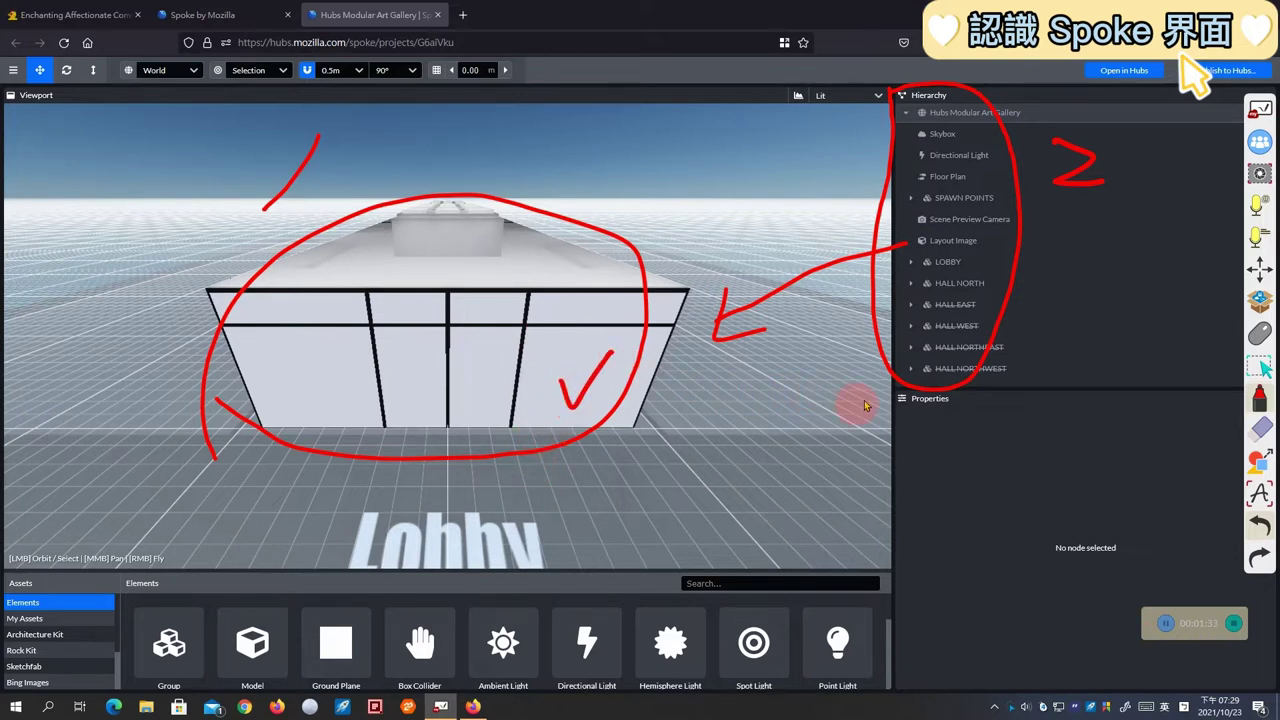
{"action": "mouse_move", "coordinate": [916, 378]}
{"action": "left_mouse_down"}
{"action": "mouse_move", "coordinate": [863, 524]}
{"action": "mouse_move", "coordinate": [985, 535]}
{"action": "mouse_move", "coordinate": [1069, 502]}
{"action": "mouse_move", "coordinate": [1086, 426]}
{"action": "mouse_move", "coordinate": [926, 385]}
{"action": "left_mouse_up"}
{"action": "left_click_drag", "start_coordinate": [978, 430], "coordinate": [980, 471]}
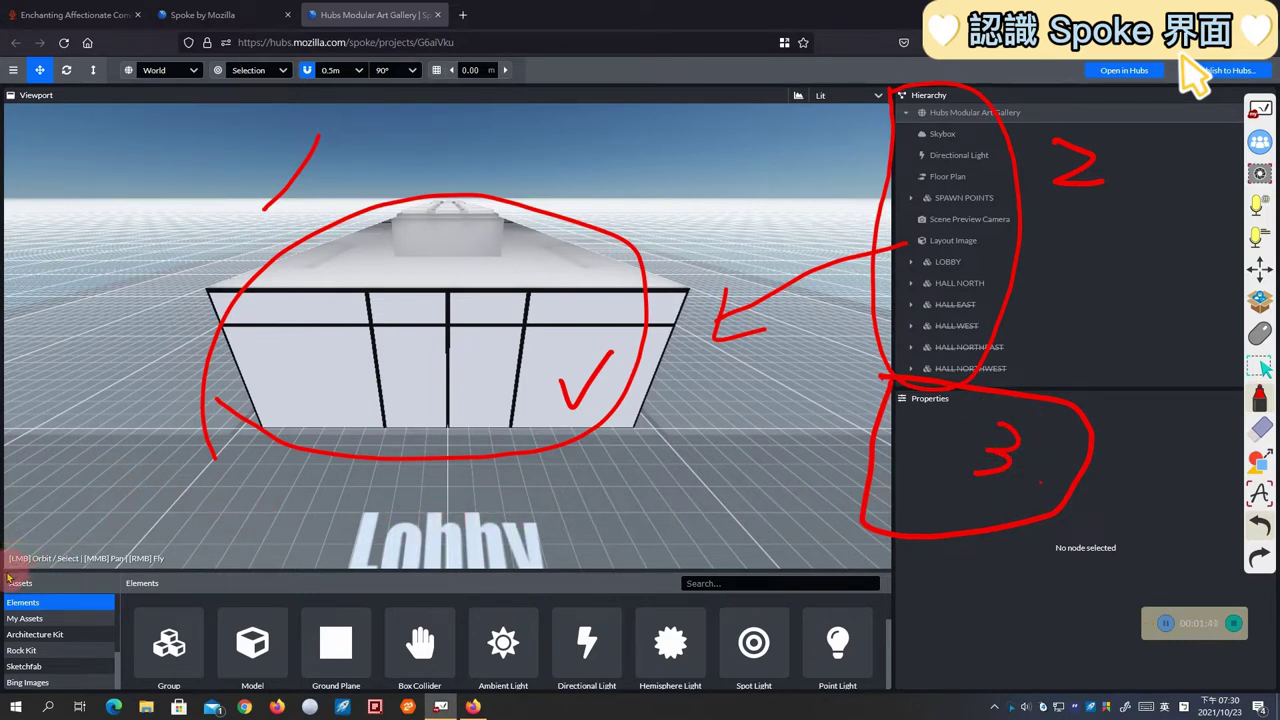
Box the Assets area in red, number it 4, and mark My Assets and Sketchfab in its category list
{"action": "mouse_move", "coordinate": [10, 578]}
{"action": "left_mouse_down"}
{"action": "mouse_move", "coordinate": [3, 672]}
{"action": "mouse_move", "coordinate": [13, 574]}
{"action": "mouse_move", "coordinate": [218, 551]}
{"action": "mouse_move", "coordinate": [448, 561]}
{"action": "mouse_move", "coordinate": [432, 688]}
{"action": "left_mouse_up"}
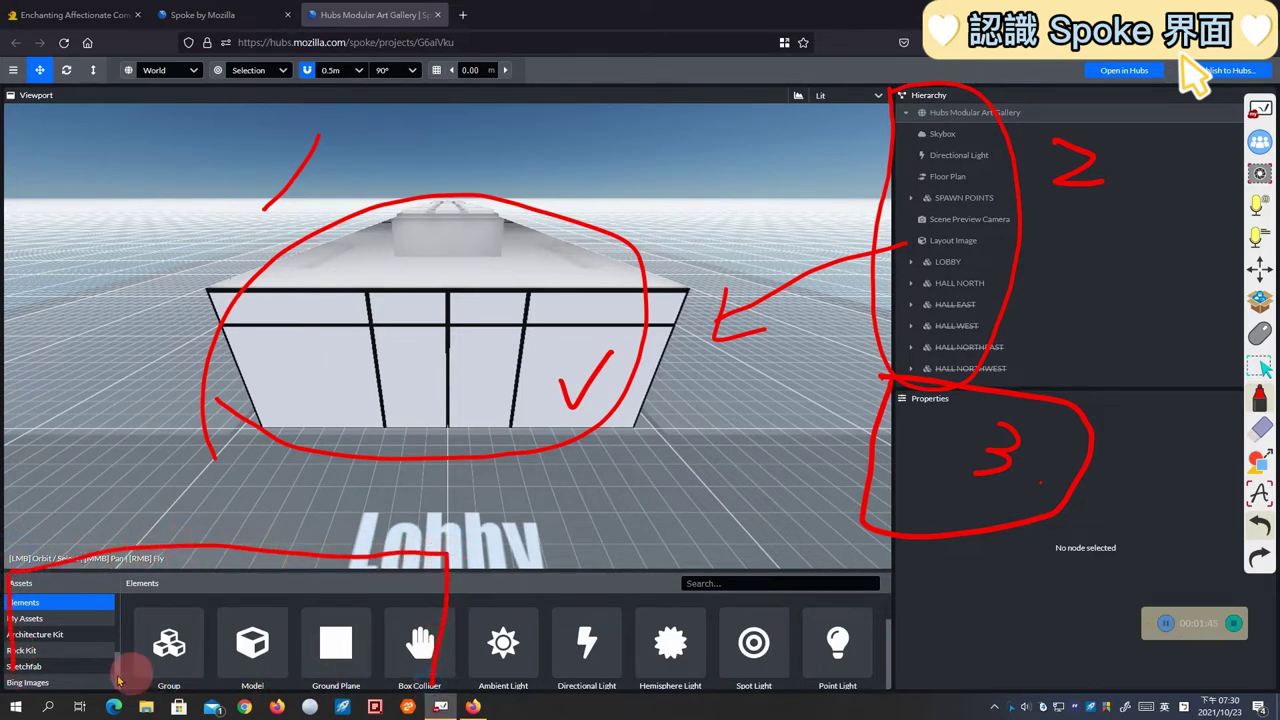
{"action": "mouse_move", "coordinate": [12, 681]}
{"action": "left_mouse_down"}
{"action": "mouse_move", "coordinate": [357, 670]}
{"action": "mouse_move", "coordinate": [435, 683]}
{"action": "left_mouse_up"}
{"action": "mouse_move", "coordinate": [237, 573]}
{"action": "left_mouse_down"}
{"action": "mouse_move", "coordinate": [255, 617]}
{"action": "mouse_move", "coordinate": [261, 593]}
{"action": "mouse_move", "coordinate": [233, 628]}
{"action": "left_mouse_up"}
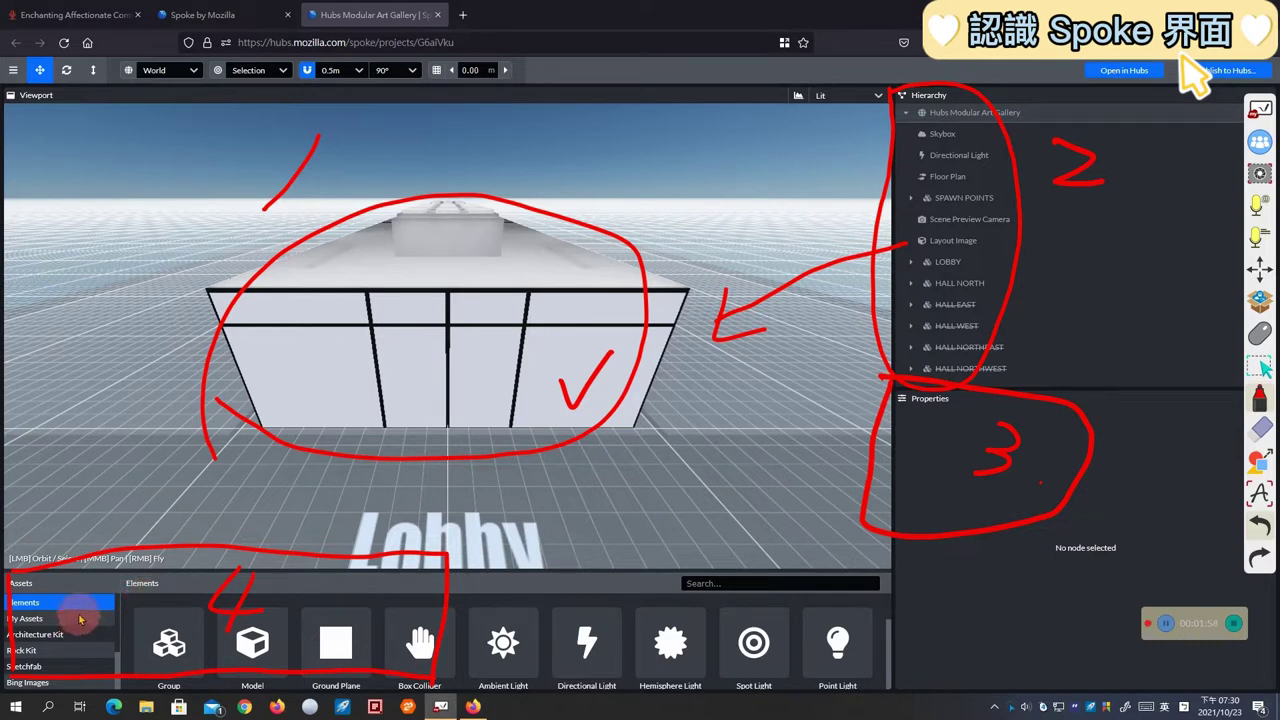
{"action": "mouse_move", "coordinate": [80, 619]}
{"action": "left_mouse_down"}
{"action": "mouse_move", "coordinate": [82, 683]}
{"action": "mouse_move", "coordinate": [70, 634]}
{"action": "mouse_move", "coordinate": [80, 640]}
{"action": "mouse_move", "coordinate": [92, 601]}
{"action": "left_mouse_up"}
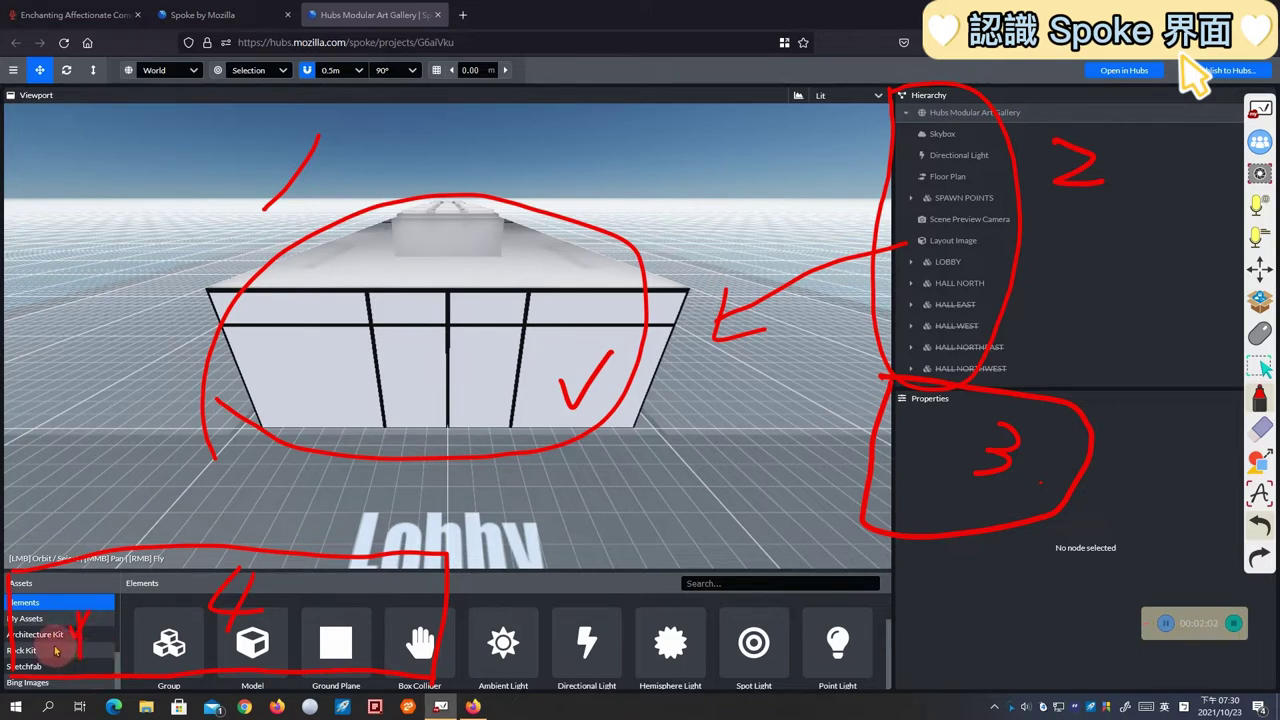
{"action": "mouse_move", "coordinate": [54, 650]}
{"action": "left_mouse_down"}
{"action": "mouse_move", "coordinate": [62, 671]}
{"action": "mouse_move", "coordinate": [77, 646]}
{"action": "mouse_move", "coordinate": [15, 688]}
{"action": "left_mouse_up"}
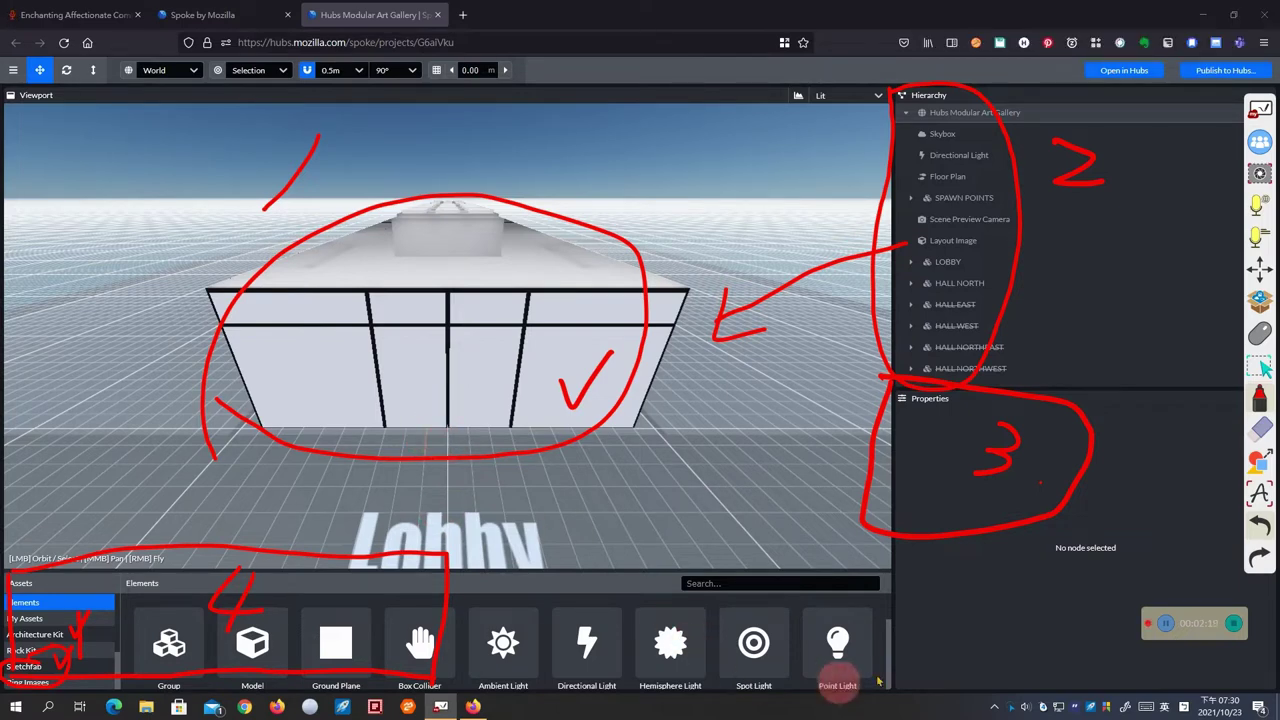
Clear the marks, circle the viewport's mouse-control hint in red, and sketch a mouse labelled L, R and M beside the building
{"action": "left_click", "coordinate": [1236, 410]}
{"action": "left_click", "coordinate": [1259, 400]}
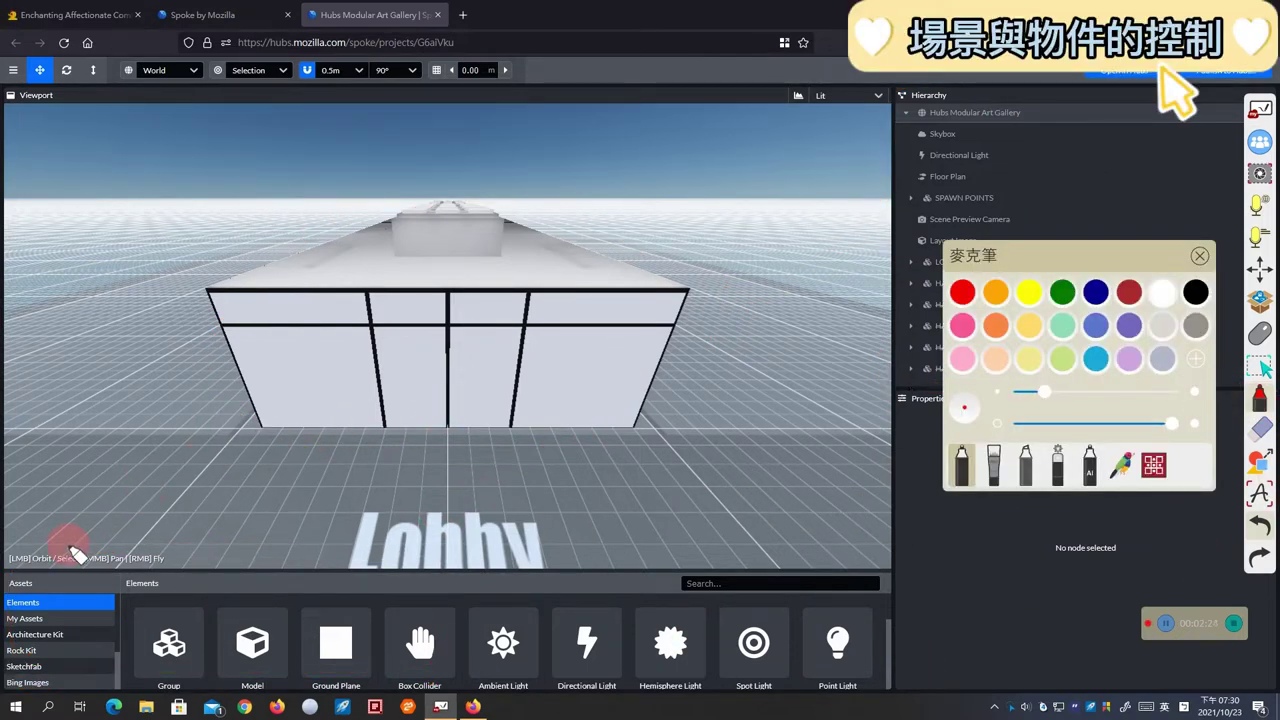
{"action": "left_click_drag", "start_coordinate": [52, 583], "coordinate": [8, 575]}
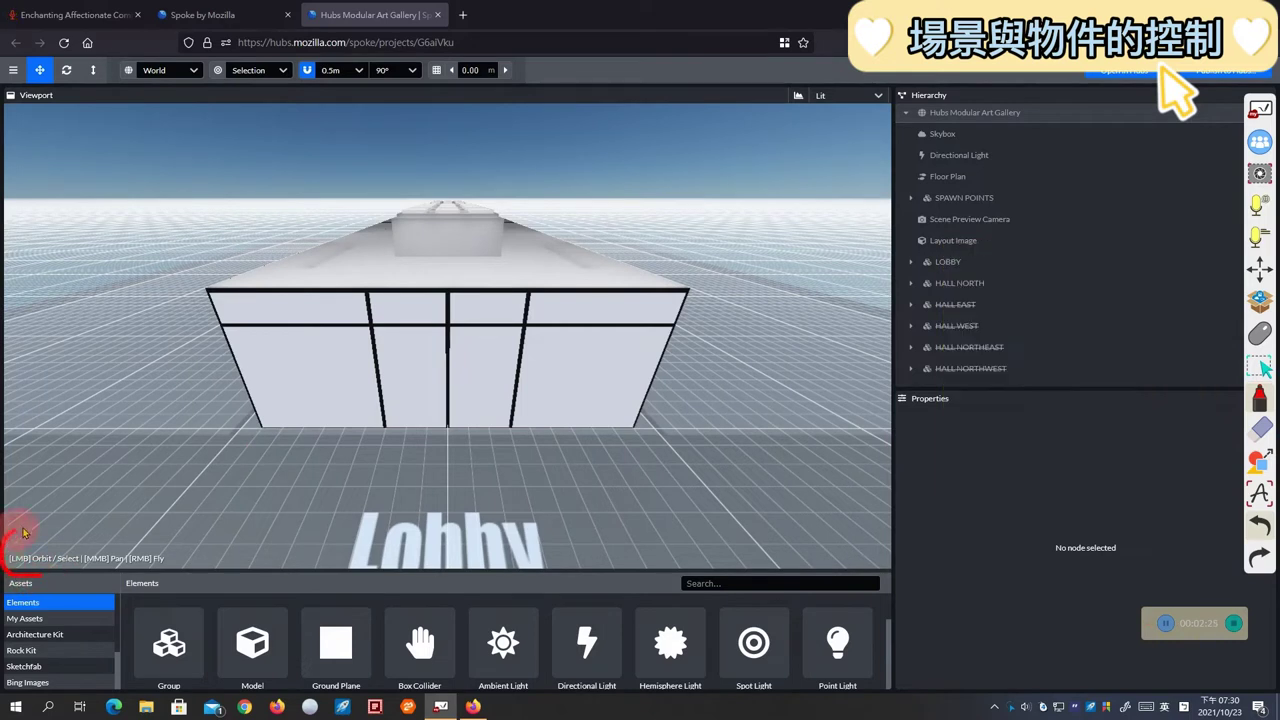
{"action": "mouse_move", "coordinate": [170, 538]}
{"action": "left_mouse_down"}
{"action": "mouse_move", "coordinate": [125, 576]}
{"action": "mouse_move", "coordinate": [6, 576]}
{"action": "left_mouse_up"}
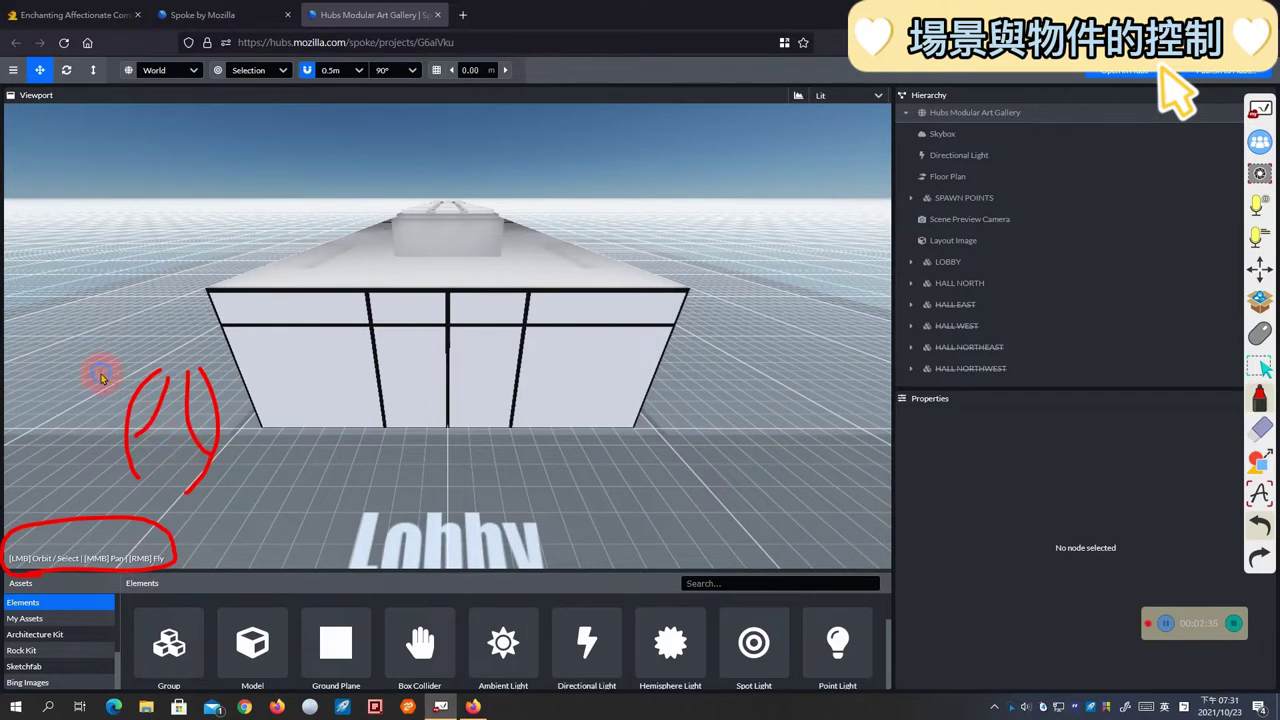
{"action": "mouse_move", "coordinate": [245, 378]}
{"action": "left_mouse_down"}
{"action": "mouse_move", "coordinate": [242, 440]}
{"action": "mouse_move", "coordinate": [283, 415]}
{"action": "mouse_move", "coordinate": [252, 426]}
{"action": "mouse_move", "coordinate": [292, 443]}
{"action": "left_mouse_up"}
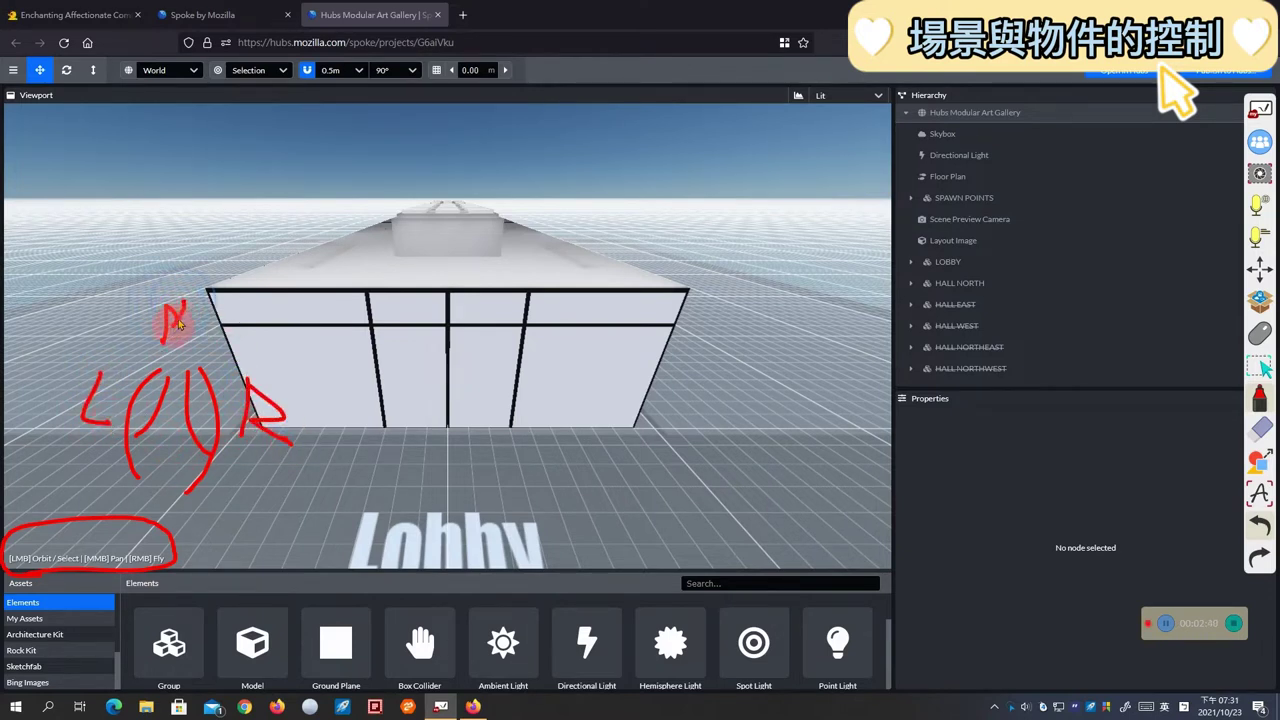
{"action": "left_click_drag", "start_coordinate": [178, 318], "coordinate": [193, 352]}
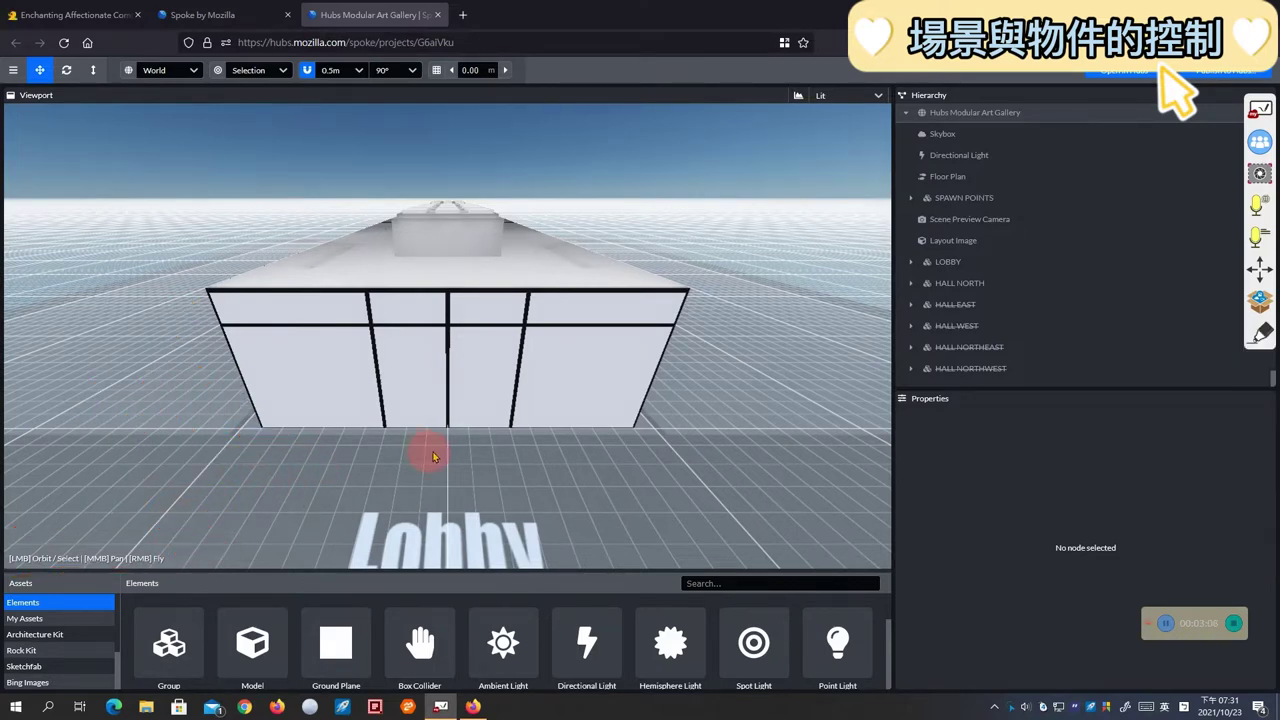
Select the text board on the easel at the far end of the gallery hall
{"action": "scroll", "coordinate": [447, 452], "scroll_direction": "up", "scroll_amount": 10}
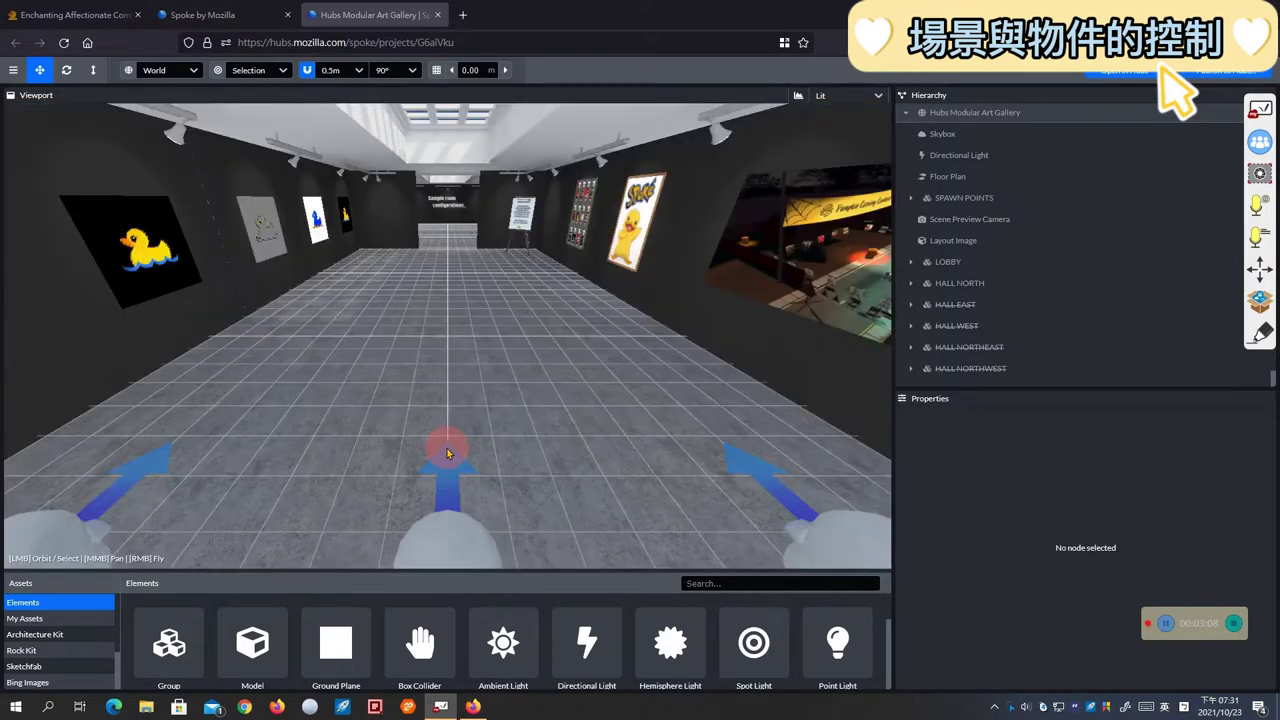
{"action": "scroll", "coordinate": [447, 452], "scroll_direction": "up", "scroll_amount": 3}
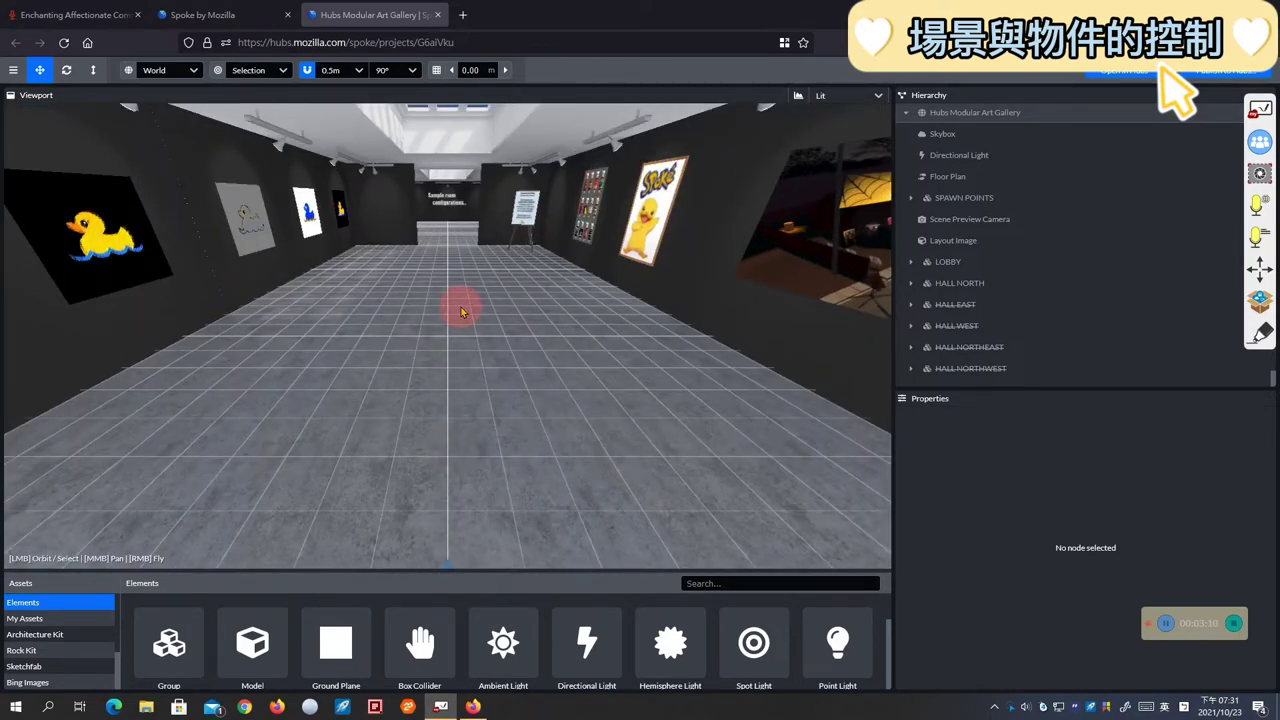
{"action": "mouse_move", "coordinate": [457, 303]}
{"action": "left_mouse_down"}
{"action": "mouse_move", "coordinate": [397, 310]}
{"action": "mouse_move", "coordinate": [563, 303]}
{"action": "mouse_move", "coordinate": [604, 285]}
{"action": "mouse_move", "coordinate": [432, 313]}
{"action": "mouse_move", "coordinate": [471, 214]}
{"action": "mouse_move", "coordinate": [446, 489]}
{"action": "mouse_move", "coordinate": [474, 360]}
{"action": "left_mouse_up"}
{"action": "right_click_drag", "start_coordinate": [640, 362], "coordinate": [439, 374]}
{"action": "left_click_drag", "start_coordinate": [450, 400], "coordinate": [535, 466]}
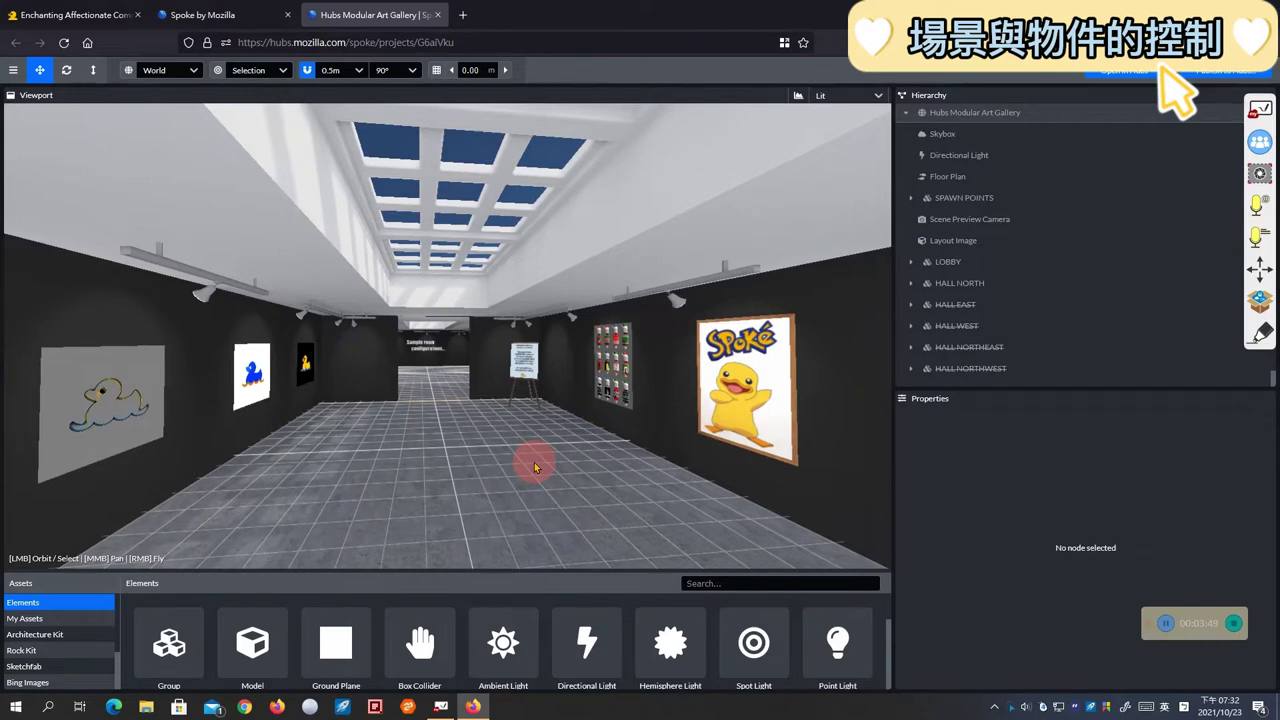
{"action": "left_click", "coordinate": [527, 370]}
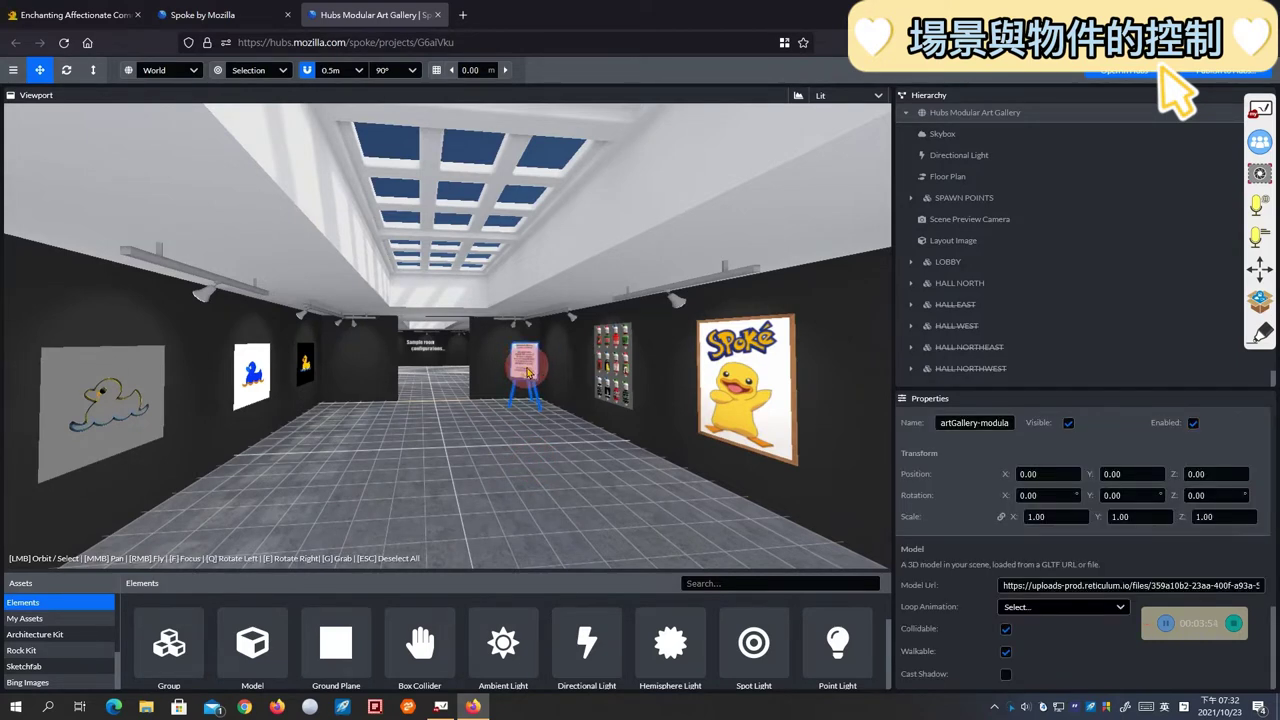
Add red ticks beside the Properties heading and above the selected object's name
{"action": "left_click", "coordinate": [1260, 333]}
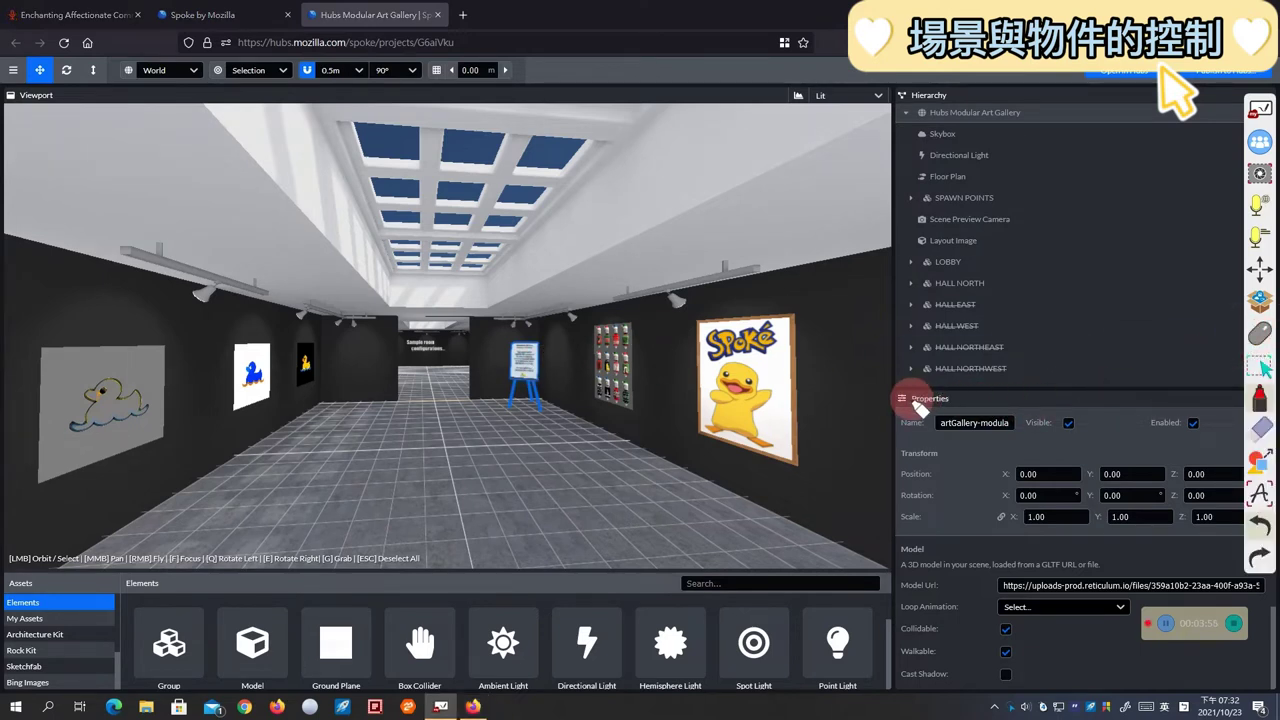
{"action": "left_click_drag", "start_coordinate": [870, 389], "coordinate": [913, 365]}
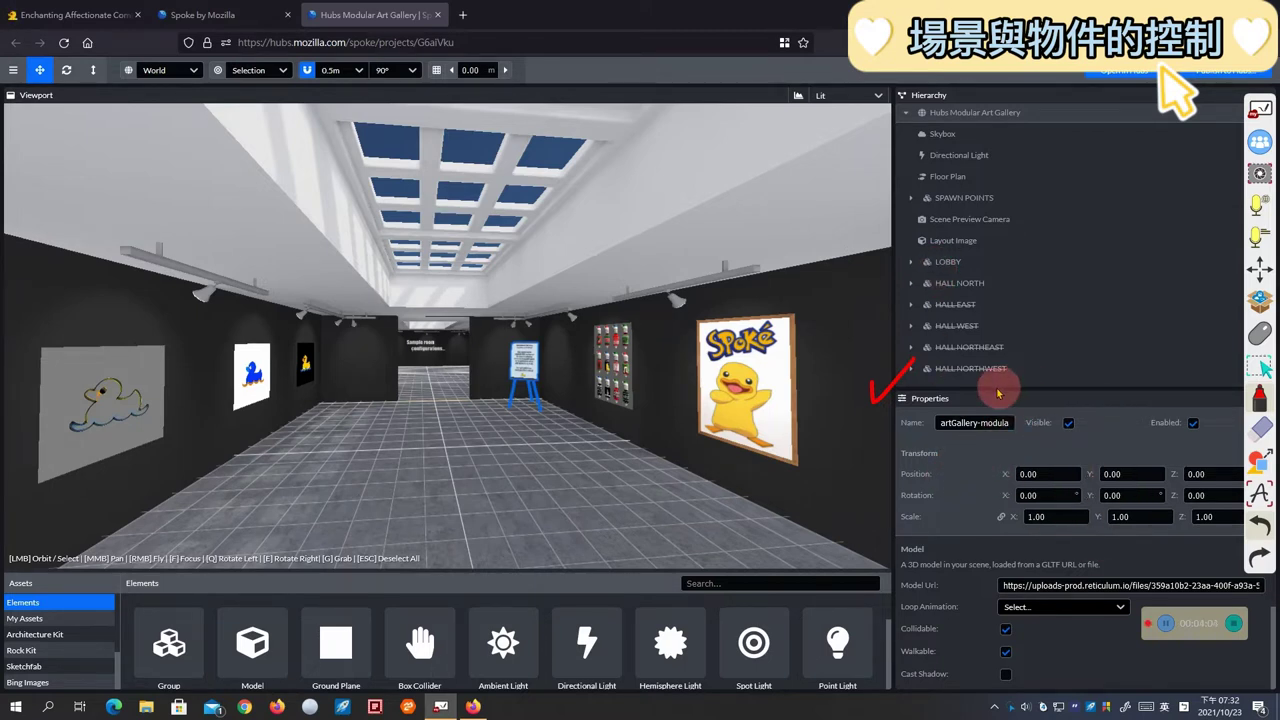
{"action": "left_click_drag", "start_coordinate": [993, 386], "coordinate": [1030, 354]}
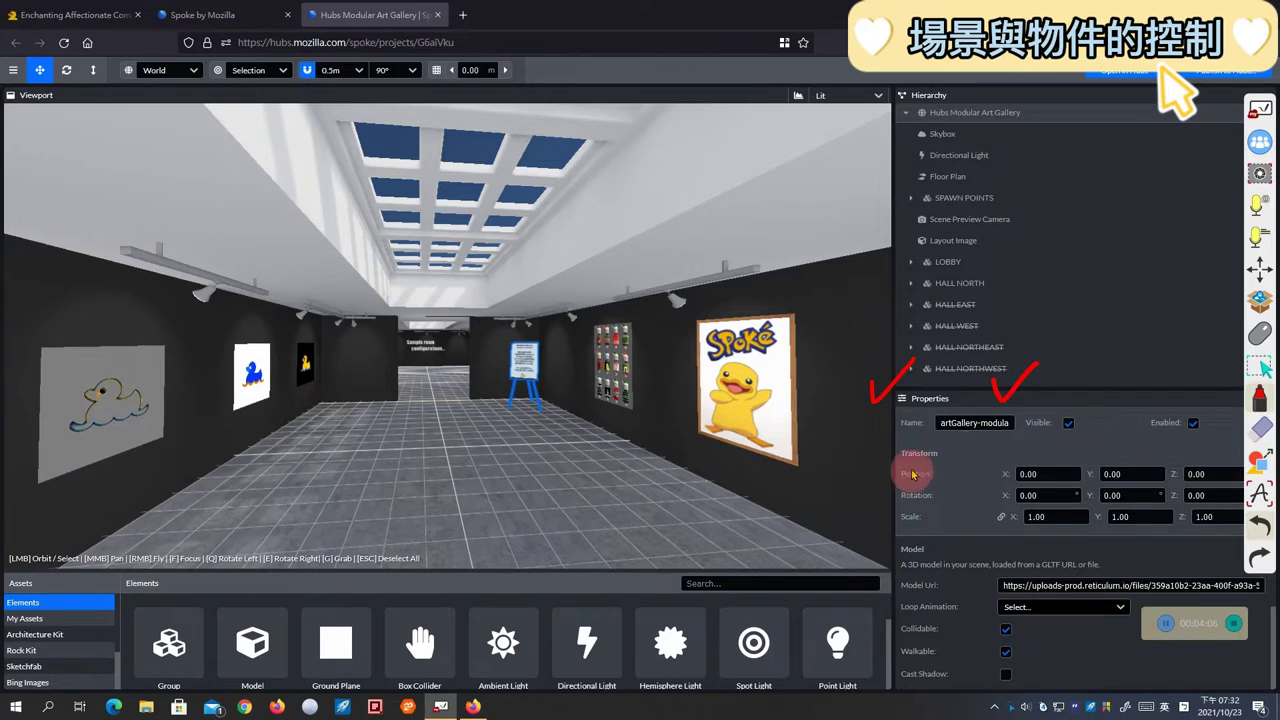
Handwrite red Chinese labels beside the Position, Rotation and Scale rows, starting with 位置, and circle the scale link icon
{"action": "left_click_drag", "start_coordinate": [838, 457], "coordinate": [831, 482]}
{"action": "mouse_move", "coordinate": [864, 462]}
{"action": "left_mouse_down"}
{"action": "mouse_move", "coordinate": [902, 435]}
{"action": "mouse_move", "coordinate": [884, 468]}
{"action": "mouse_move", "coordinate": [899, 462]}
{"action": "mouse_move", "coordinate": [867, 495]}
{"action": "mouse_move", "coordinate": [889, 510]}
{"action": "mouse_move", "coordinate": [940, 491]}
{"action": "left_mouse_up"}
{"action": "mouse_move", "coordinate": [826, 520]}
{"action": "left_mouse_down"}
{"action": "mouse_move", "coordinate": [822, 561]}
{"action": "mouse_move", "coordinate": [848, 525]}
{"action": "left_mouse_up"}
{"action": "left_click_drag", "start_coordinate": [840, 512], "coordinate": [824, 548]}
{"action": "mouse_move", "coordinate": [834, 532]}
{"action": "left_mouse_down"}
{"action": "mouse_move", "coordinate": [844, 561]}
{"action": "mouse_move", "coordinate": [862, 544]}
{"action": "mouse_move", "coordinate": [868, 610]}
{"action": "left_mouse_up"}
{"action": "mouse_move", "coordinate": [876, 556]}
{"action": "left_mouse_down"}
{"action": "mouse_move", "coordinate": [898, 584]}
{"action": "mouse_move", "coordinate": [892, 545]}
{"action": "mouse_move", "coordinate": [938, 516]}
{"action": "mouse_move", "coordinate": [1000, 514]}
{"action": "mouse_move", "coordinate": [996, 530]}
{"action": "left_mouse_up"}
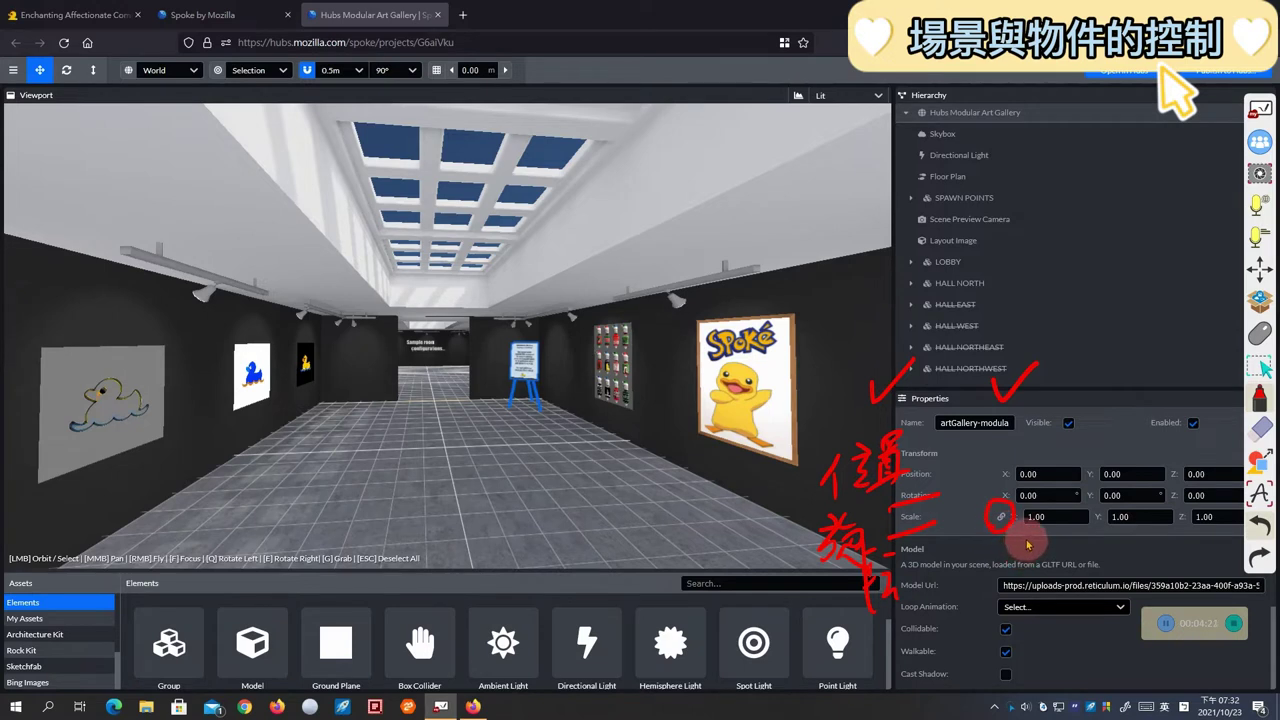
Box the Transform values in red, circle the Model heading, and tick and underline the Model Url
{"action": "mouse_move", "coordinate": [1006, 453]}
{"action": "left_mouse_down"}
{"action": "mouse_move", "coordinate": [1229, 457]}
{"action": "mouse_move", "coordinate": [1160, 546]}
{"action": "left_mouse_up"}
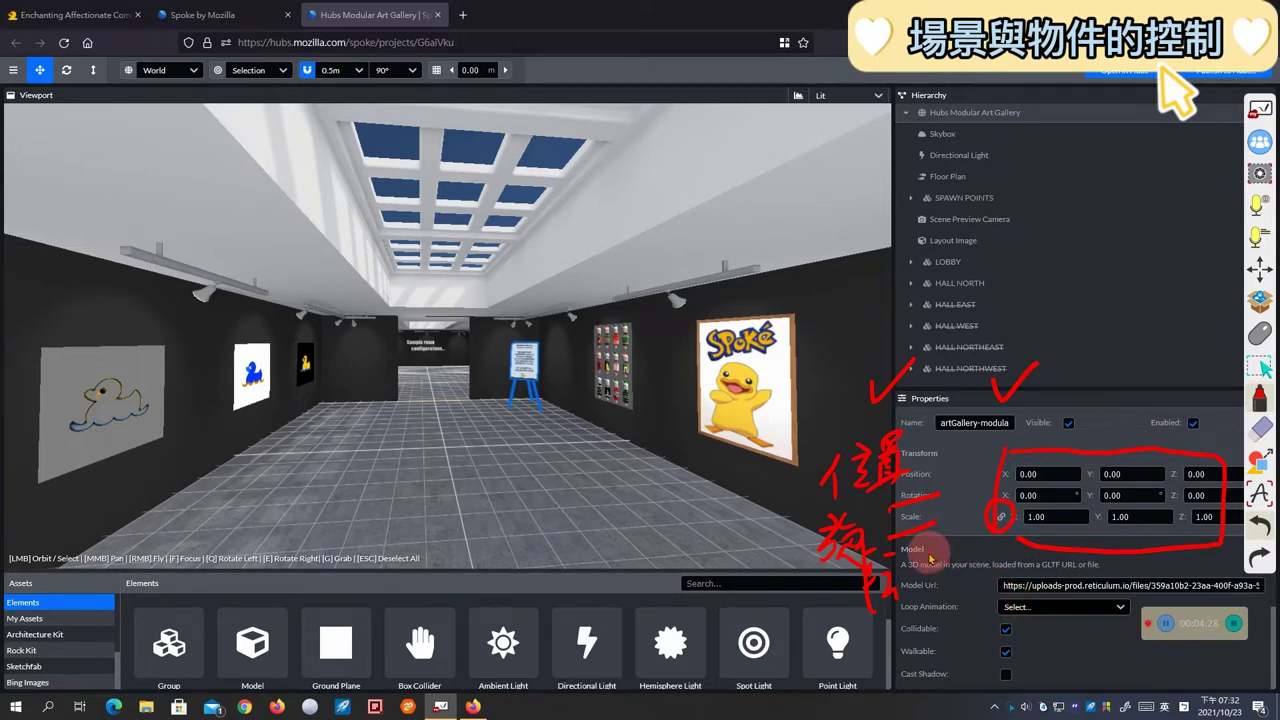
{"action": "mouse_move", "coordinate": [930, 558]}
{"action": "left_mouse_down"}
{"action": "mouse_move", "coordinate": [889, 556]}
{"action": "mouse_move", "coordinate": [921, 540]}
{"action": "mouse_move", "coordinate": [938, 555]}
{"action": "mouse_move", "coordinate": [918, 565]}
{"action": "mouse_move", "coordinate": [960, 586]}
{"action": "mouse_move", "coordinate": [957, 598]}
{"action": "mouse_move", "coordinate": [902, 587]}
{"action": "mouse_move", "coordinate": [893, 563]}
{"action": "mouse_move", "coordinate": [888, 618]}
{"action": "left_mouse_up"}
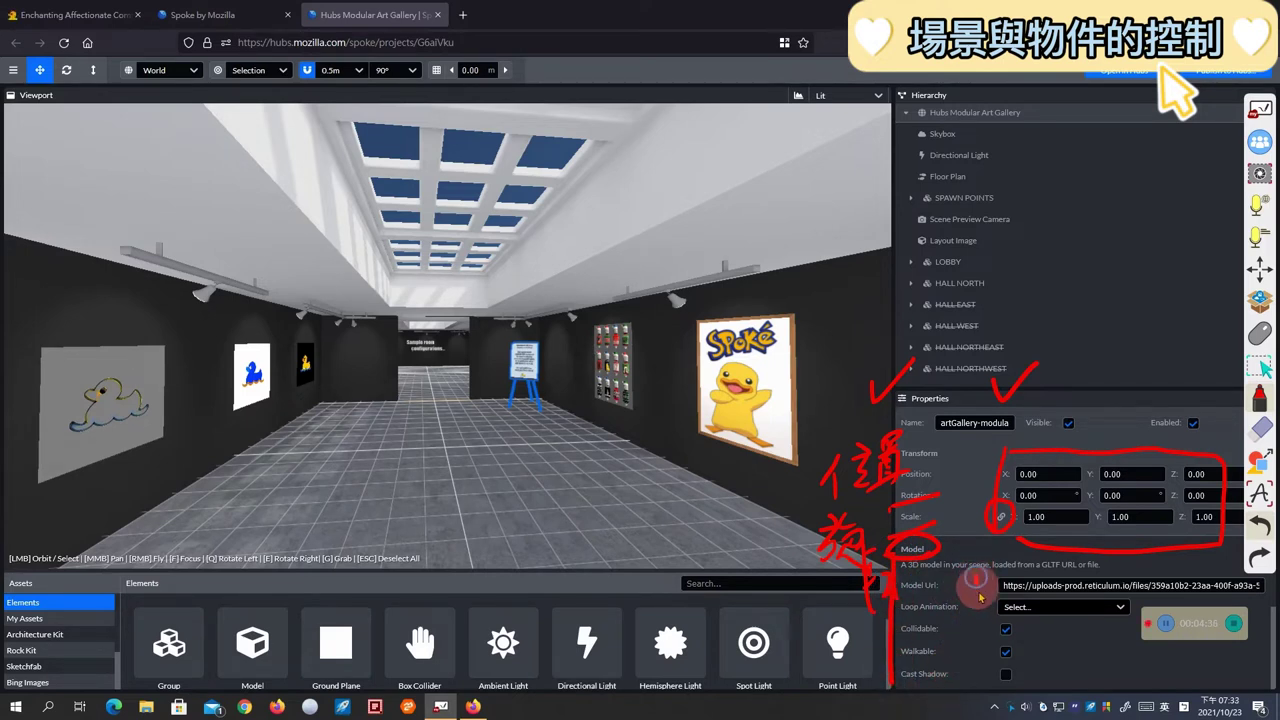
{"action": "mouse_move", "coordinate": [976, 578]}
{"action": "left_mouse_down"}
{"action": "mouse_move", "coordinate": [984, 598]}
{"action": "mouse_move", "coordinate": [998, 563]}
{"action": "mouse_move", "coordinate": [1057, 590]}
{"action": "mouse_move", "coordinate": [1155, 585]}
{"action": "left_mouse_up"}
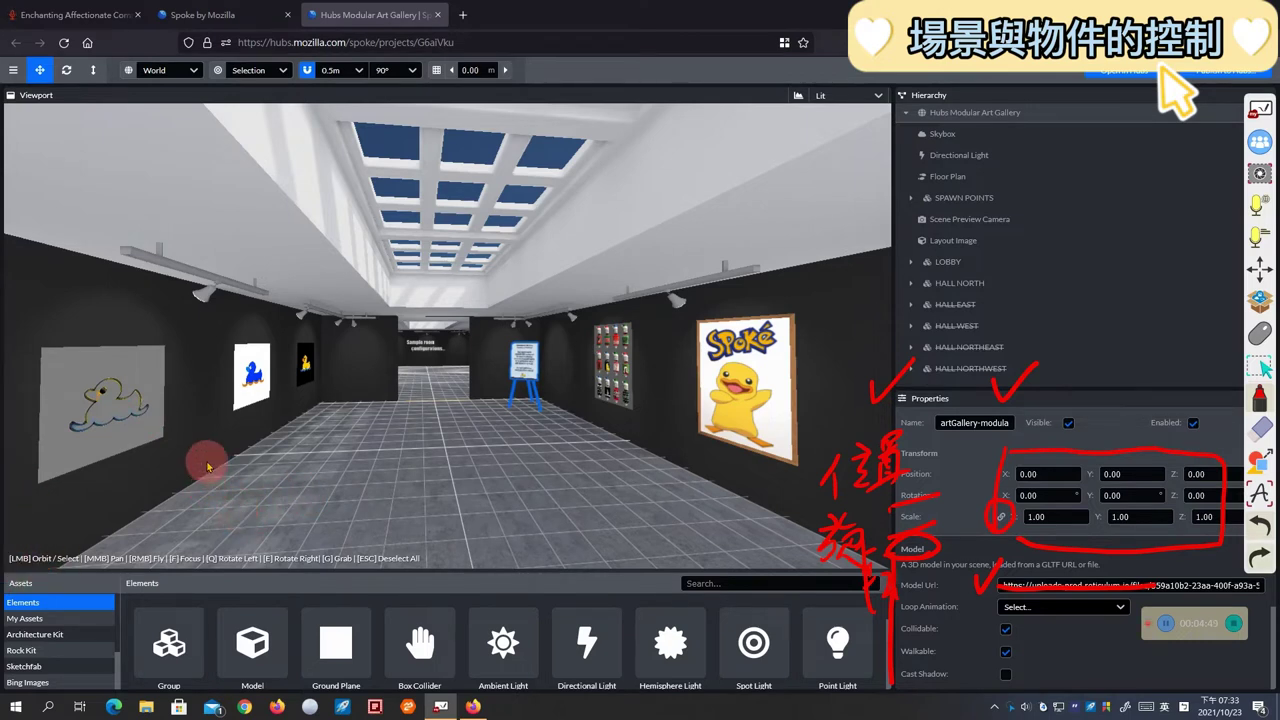
Mark the viewport's shortcut hints with red arrows, an underline and a circle, and circle the easel board in the hall
{"action": "mouse_move", "coordinate": [207, 466]}
{"action": "left_mouse_down"}
{"action": "mouse_move", "coordinate": [155, 534]}
{"action": "mouse_move", "coordinate": [138, 499]}
{"action": "left_mouse_up"}
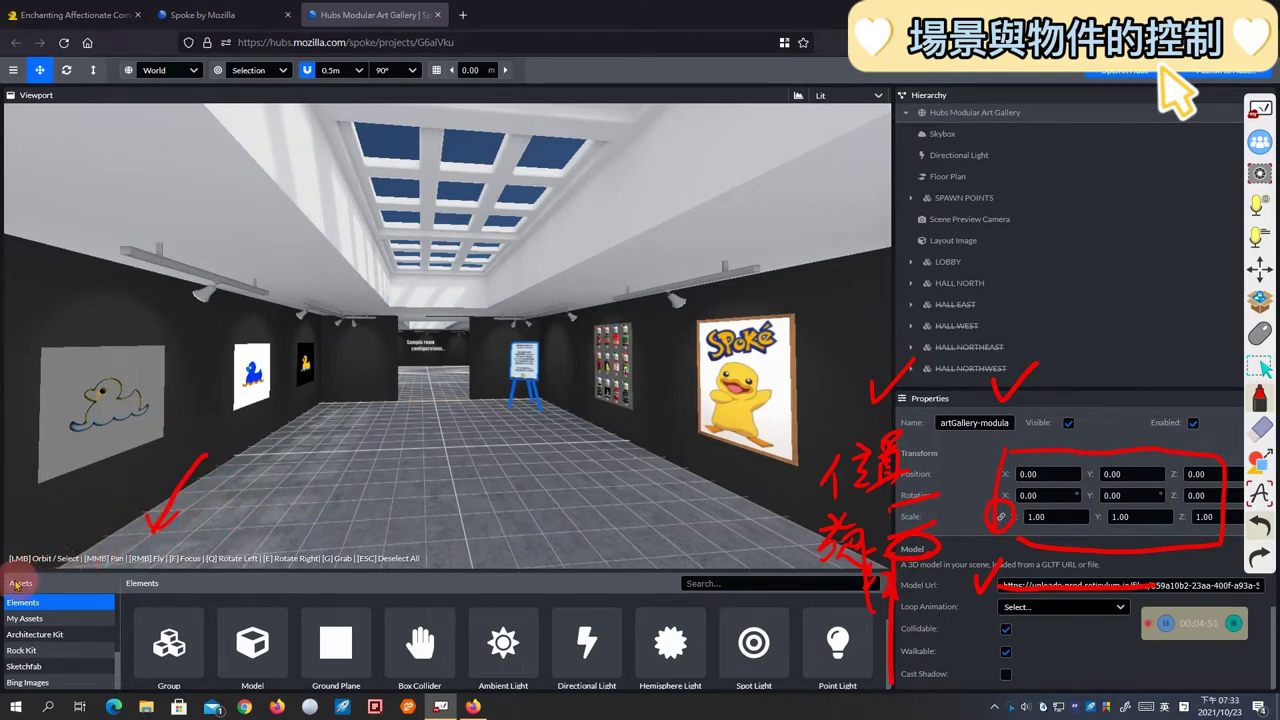
{"action": "left_click_drag", "start_coordinate": [6, 572], "coordinate": [80, 568]}
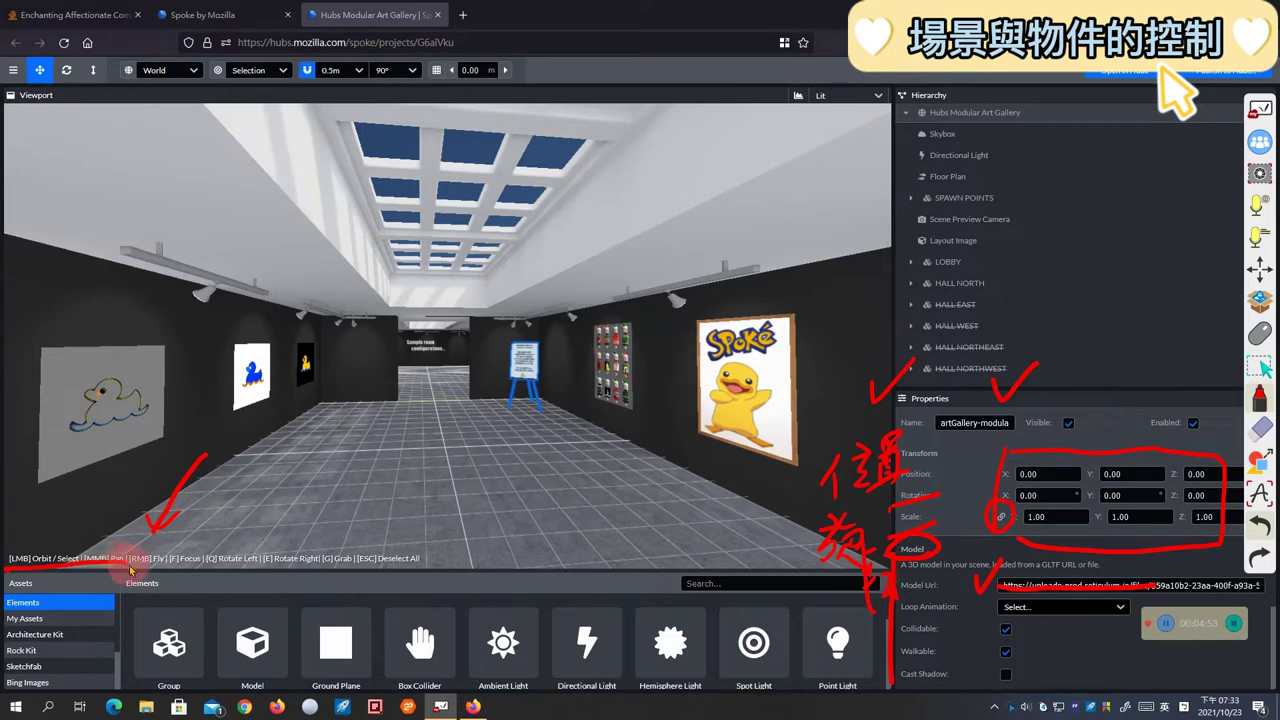
{"action": "mouse_move", "coordinate": [189, 580]}
{"action": "left_mouse_down"}
{"action": "mouse_move", "coordinate": [350, 583]}
{"action": "mouse_move", "coordinate": [440, 560]}
{"action": "mouse_move", "coordinate": [371, 538]}
{"action": "mouse_move", "coordinate": [247, 532]}
{"action": "left_mouse_up"}
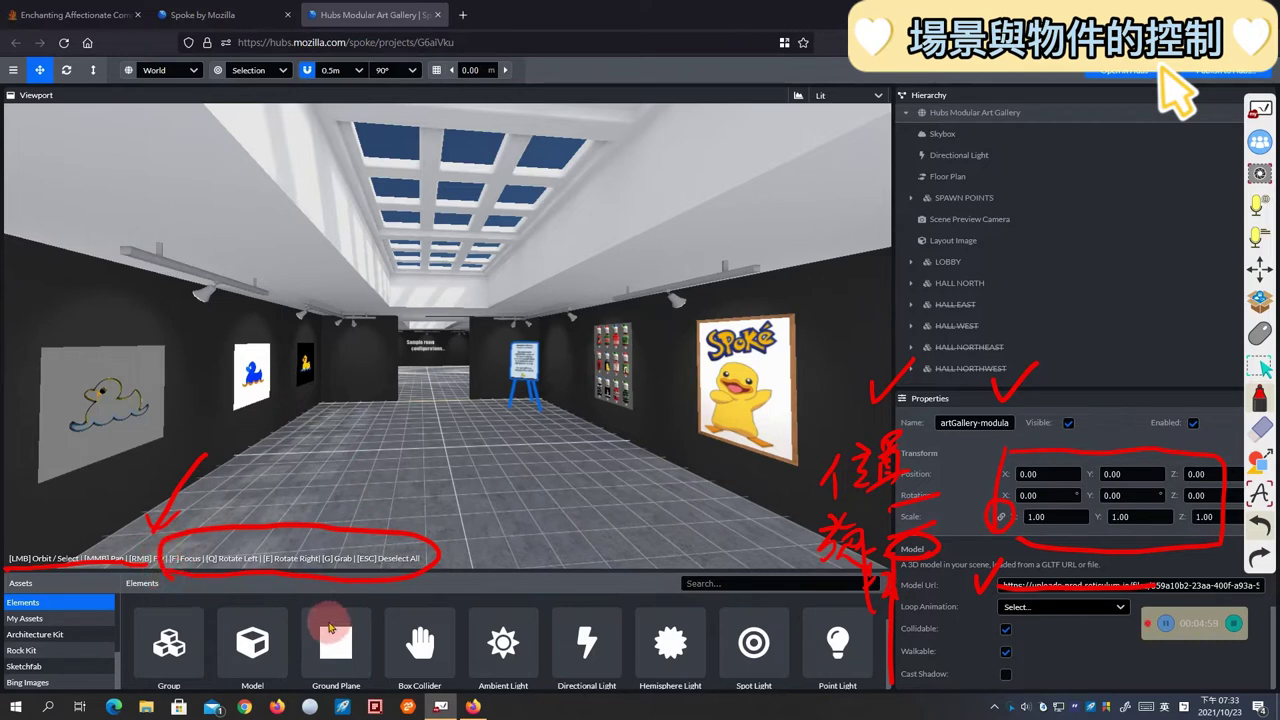
{"action": "mouse_move", "coordinate": [490, 380]}
{"action": "left_mouse_down"}
{"action": "mouse_move", "coordinate": [559, 337]}
{"action": "mouse_move", "coordinate": [515, 420]}
{"action": "left_mouse_up"}
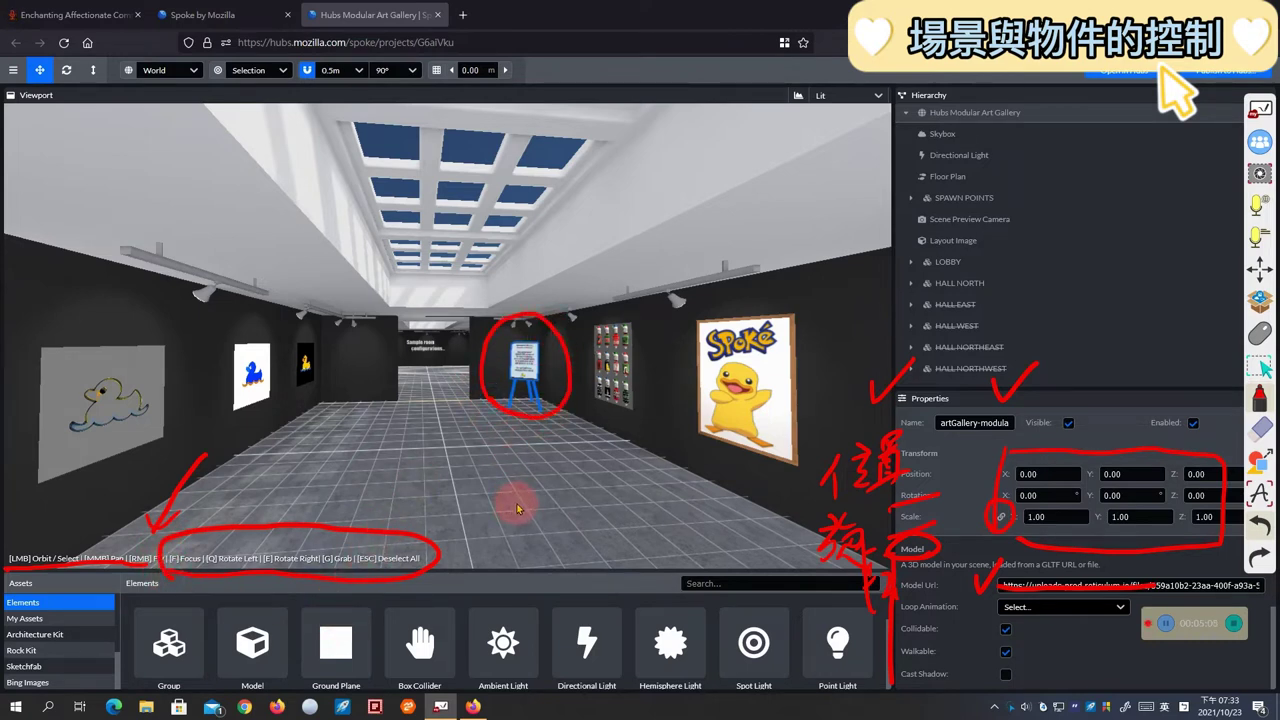
{"action": "left_click", "coordinate": [230, 462]}
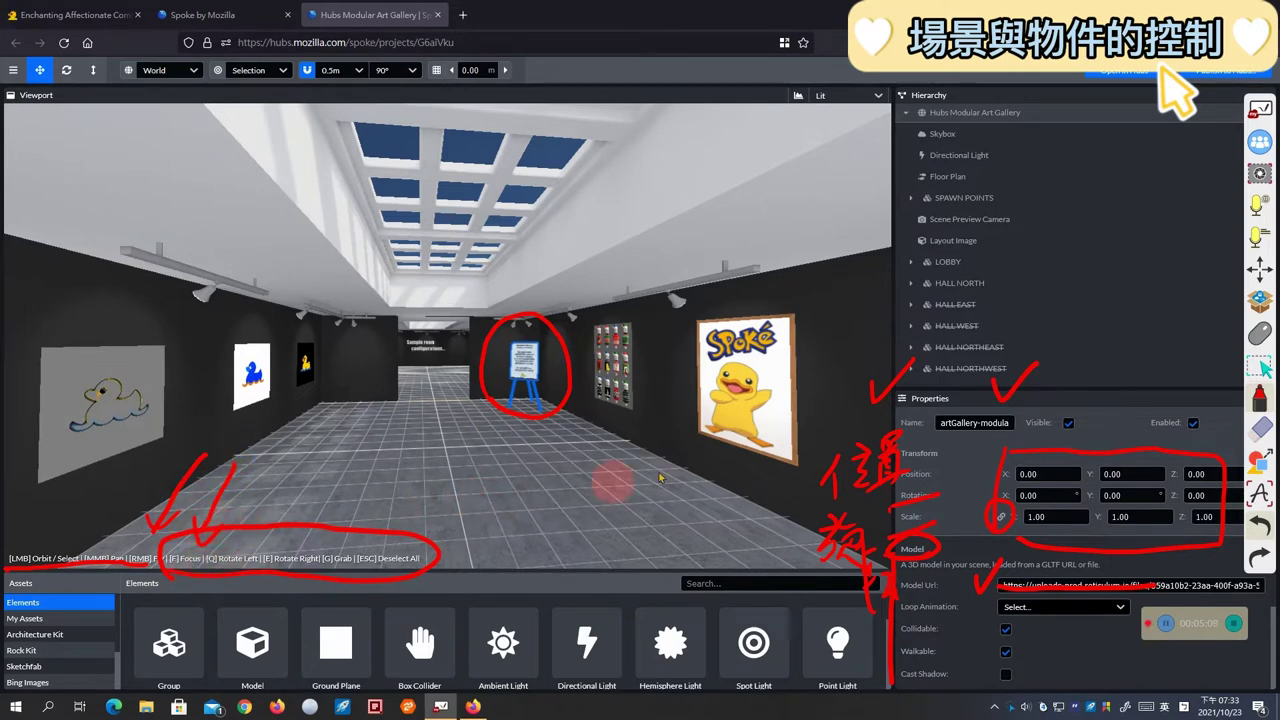
{"action": "left_click", "coordinate": [1262, 333]}
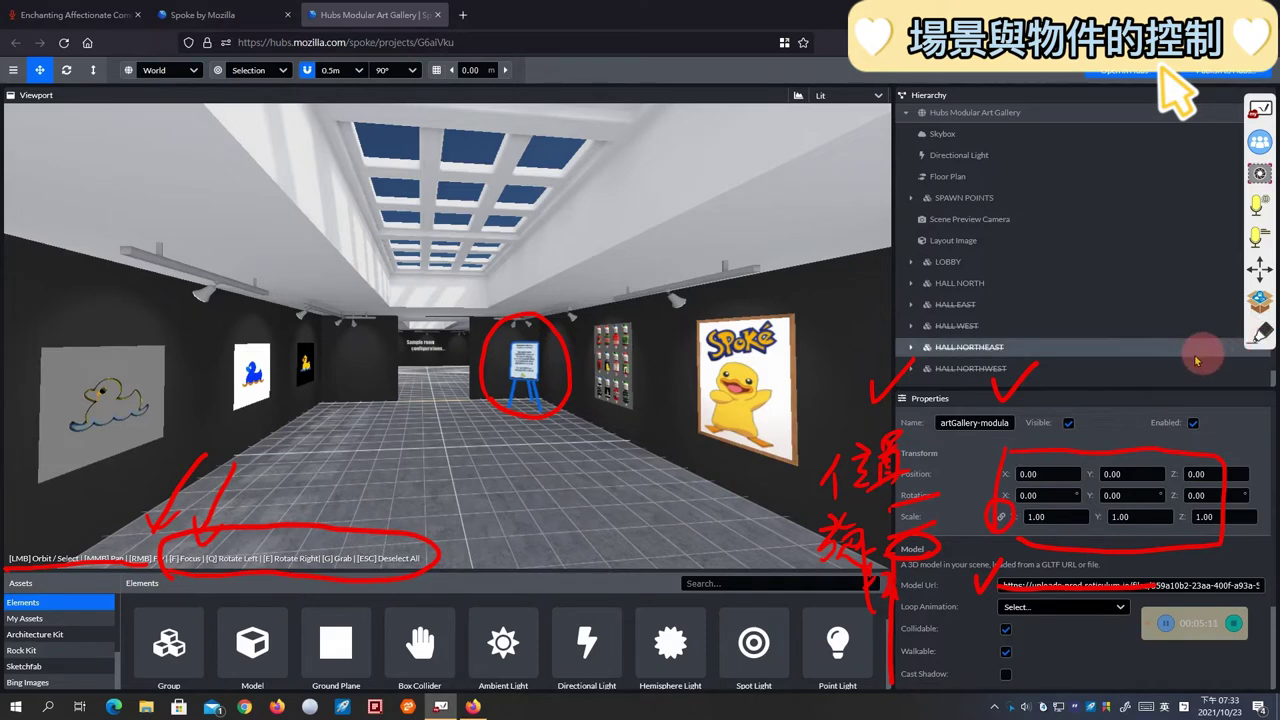
Focus the view on the easel board and orbit around it to examine it beside the adjoining room's doorway
{"action": "double_click", "coordinate": [518, 372]}
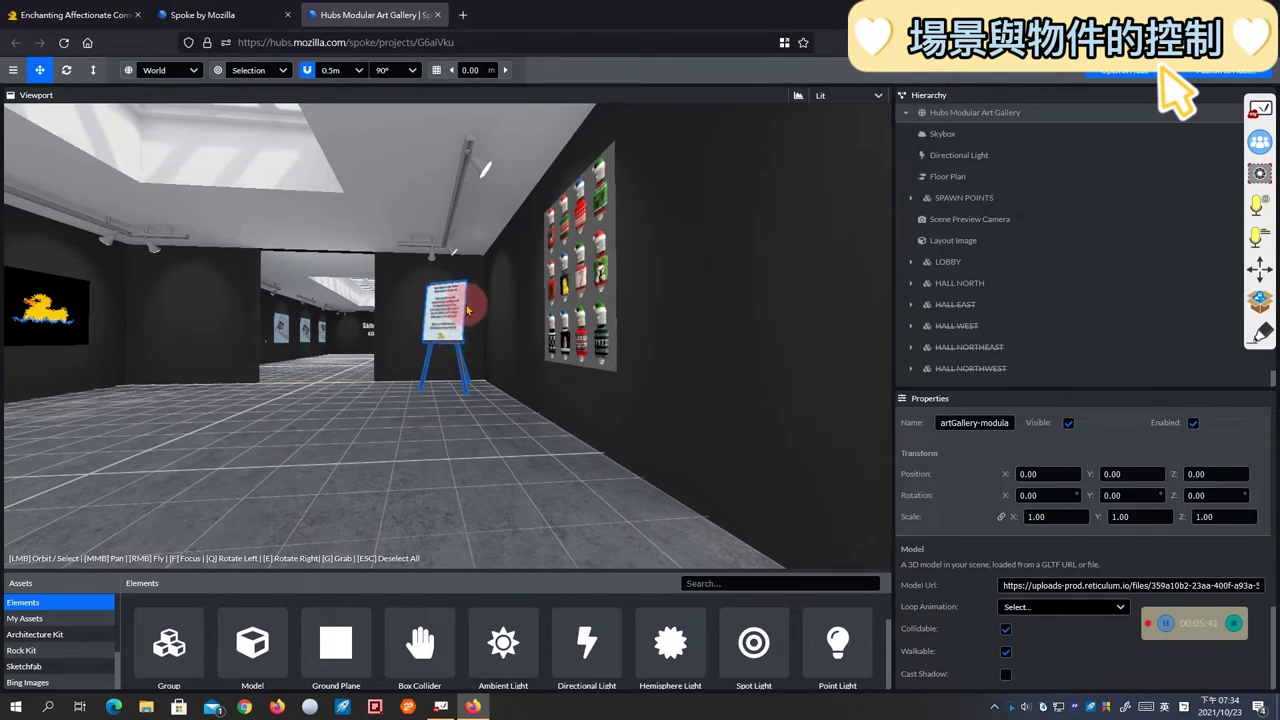
{"action": "left_click_drag", "start_coordinate": [420, 409], "coordinate": [481, 426]}
{"action": "left_click_drag", "start_coordinate": [440, 325], "coordinate": [528, 333]}
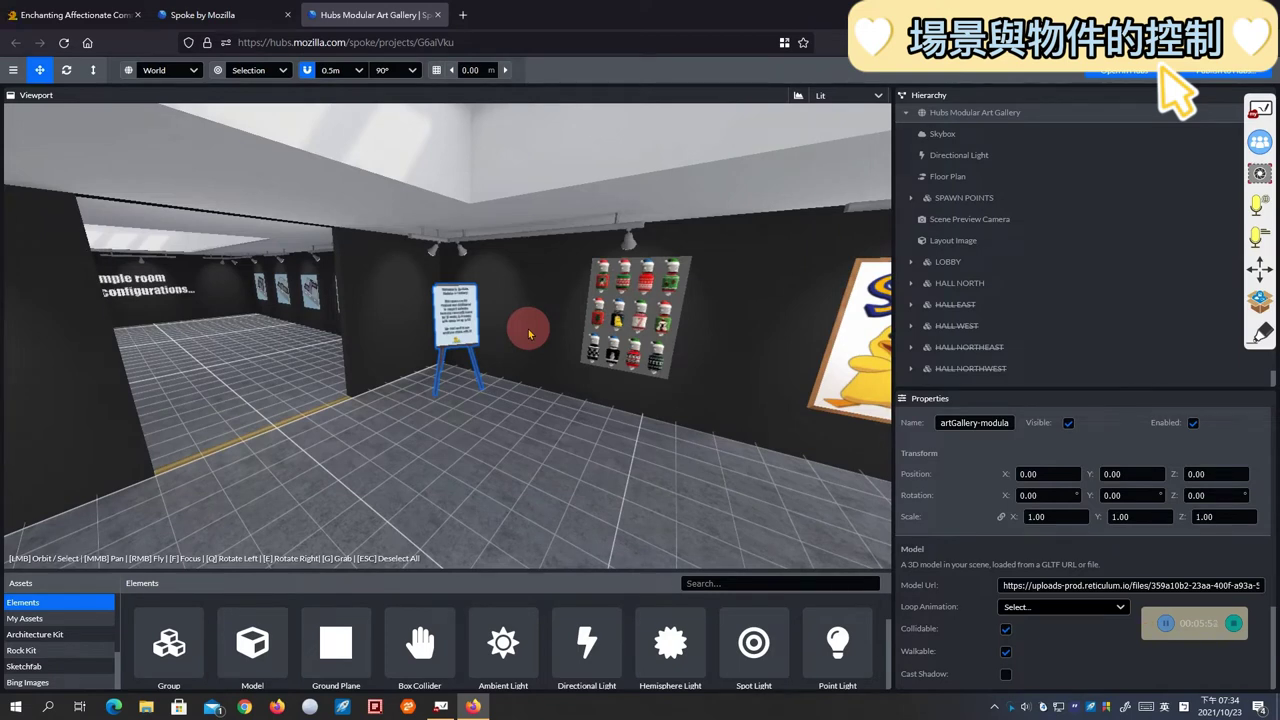
Handwrite a red letter G on the floor in front of the sweaters poster
{"action": "left_click", "coordinate": [1260, 333]}
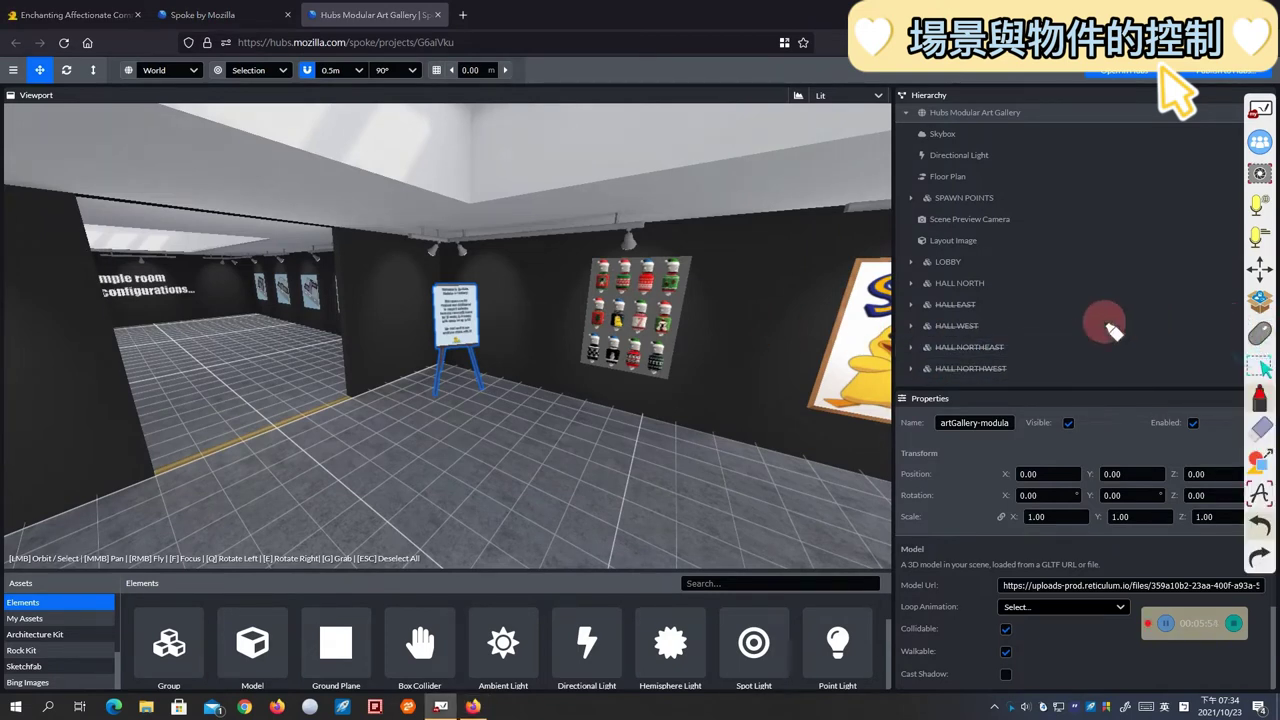
{"action": "mouse_move", "coordinate": [603, 400]}
{"action": "left_mouse_down"}
{"action": "mouse_move", "coordinate": [567, 411]}
{"action": "mouse_move", "coordinate": [593, 500]}
{"action": "left_mouse_up"}
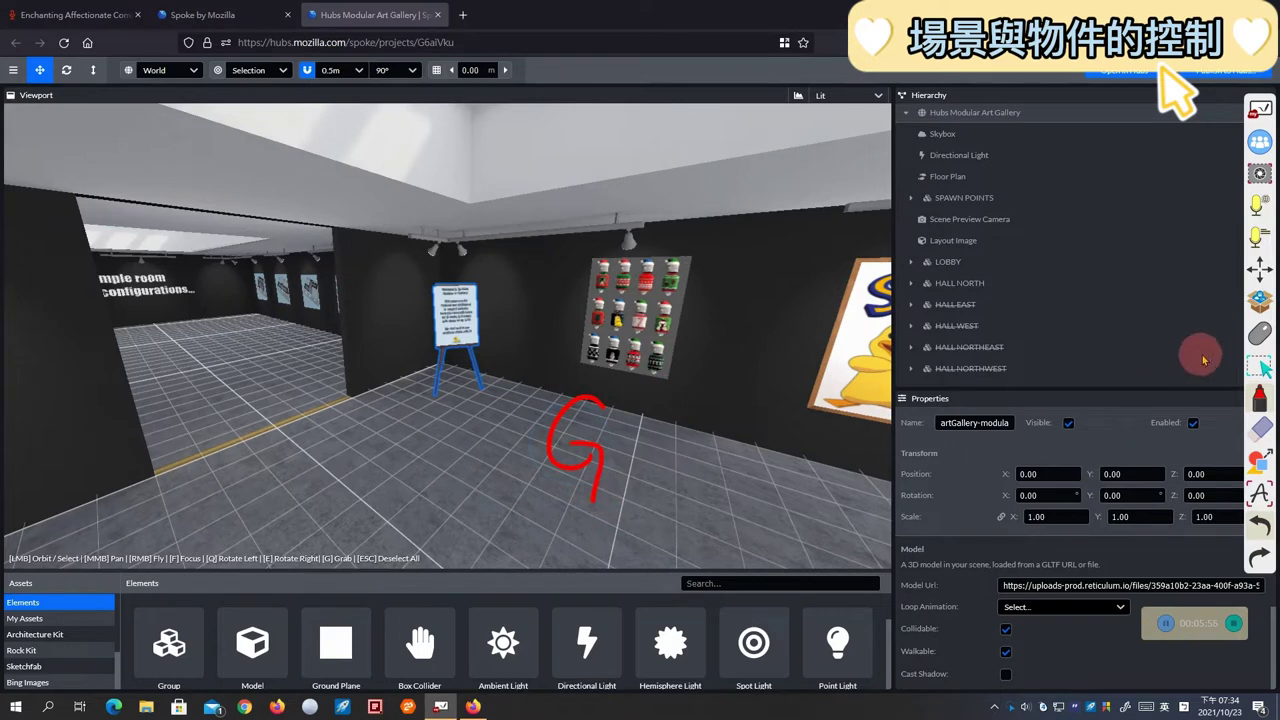
{"action": "left_click", "coordinate": [1260, 333]}
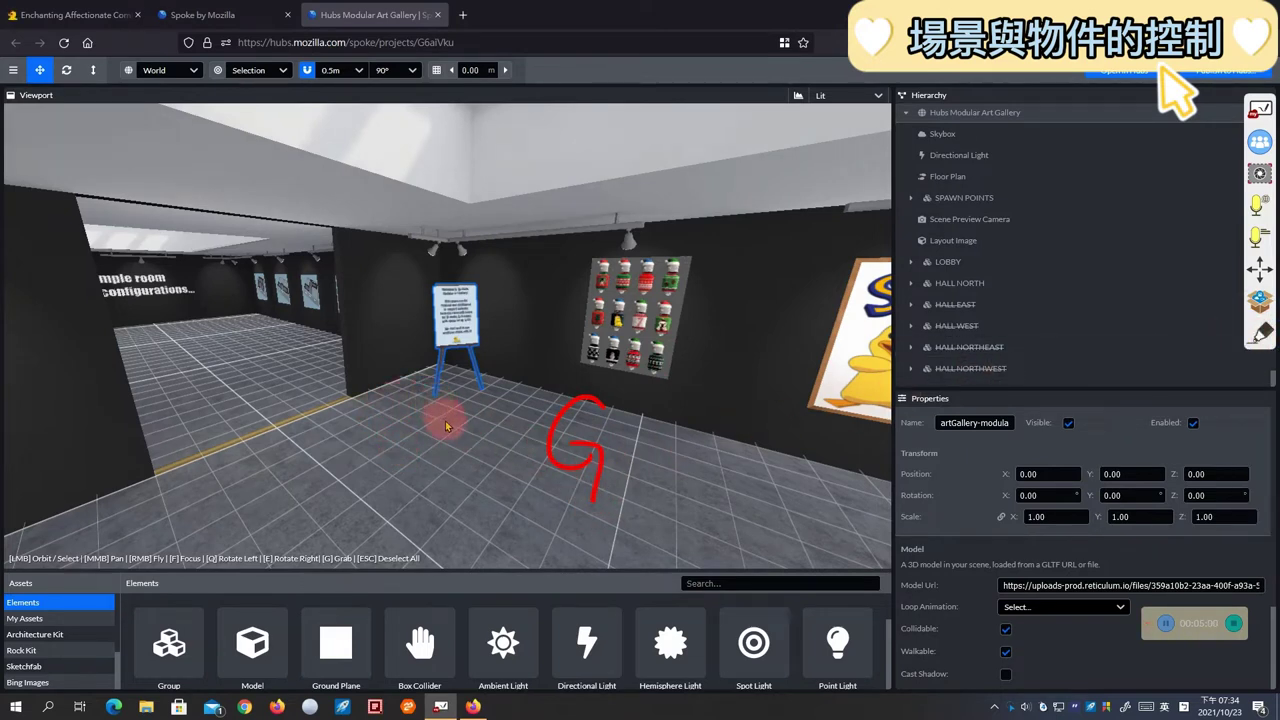
Grab the easel board and place it in the adjoining room at X -1.00, Z -8.50
{"action": "key", "text": "g"}
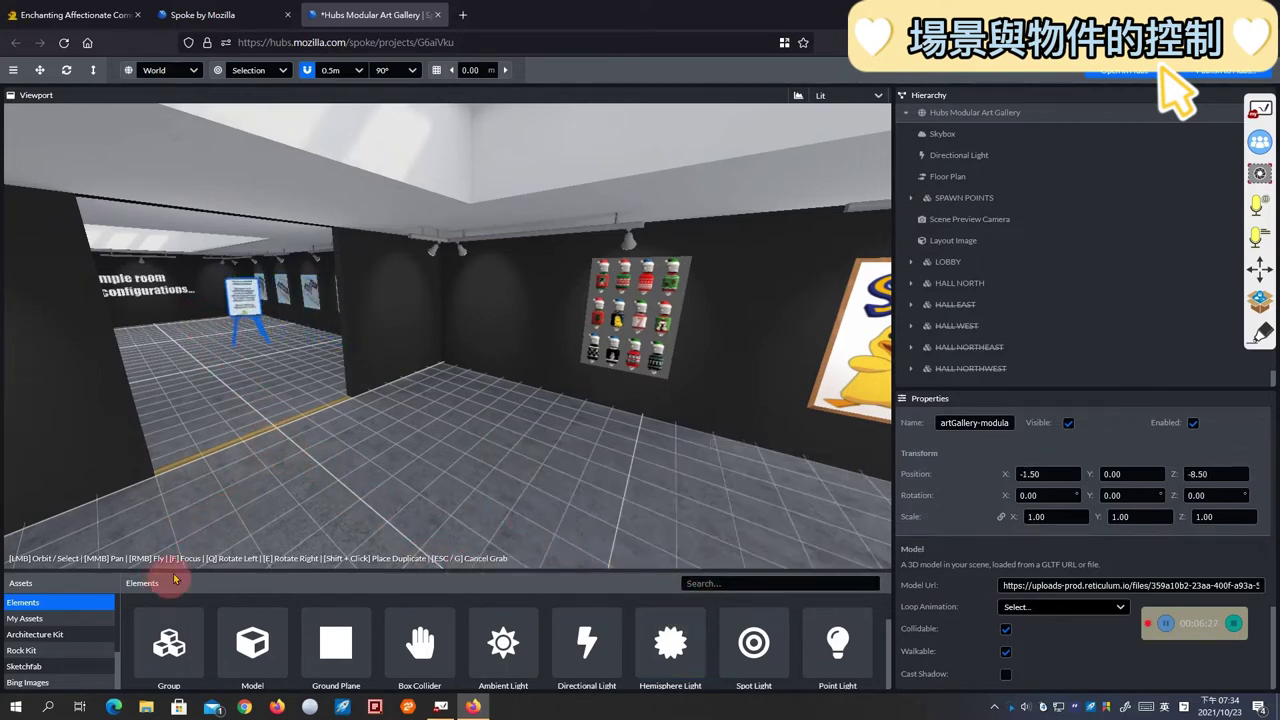
{"action": "left_click", "coordinate": [207, 520]}
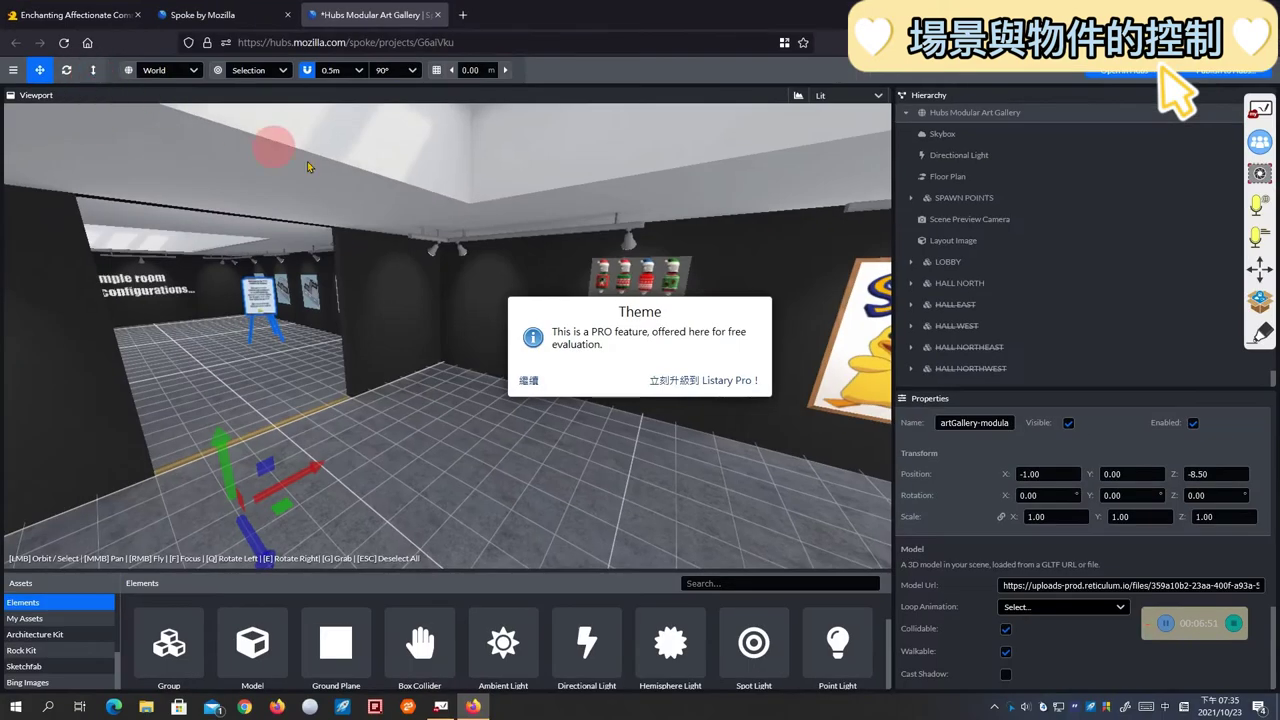
{"action": "left_click", "coordinate": [507, 381]}
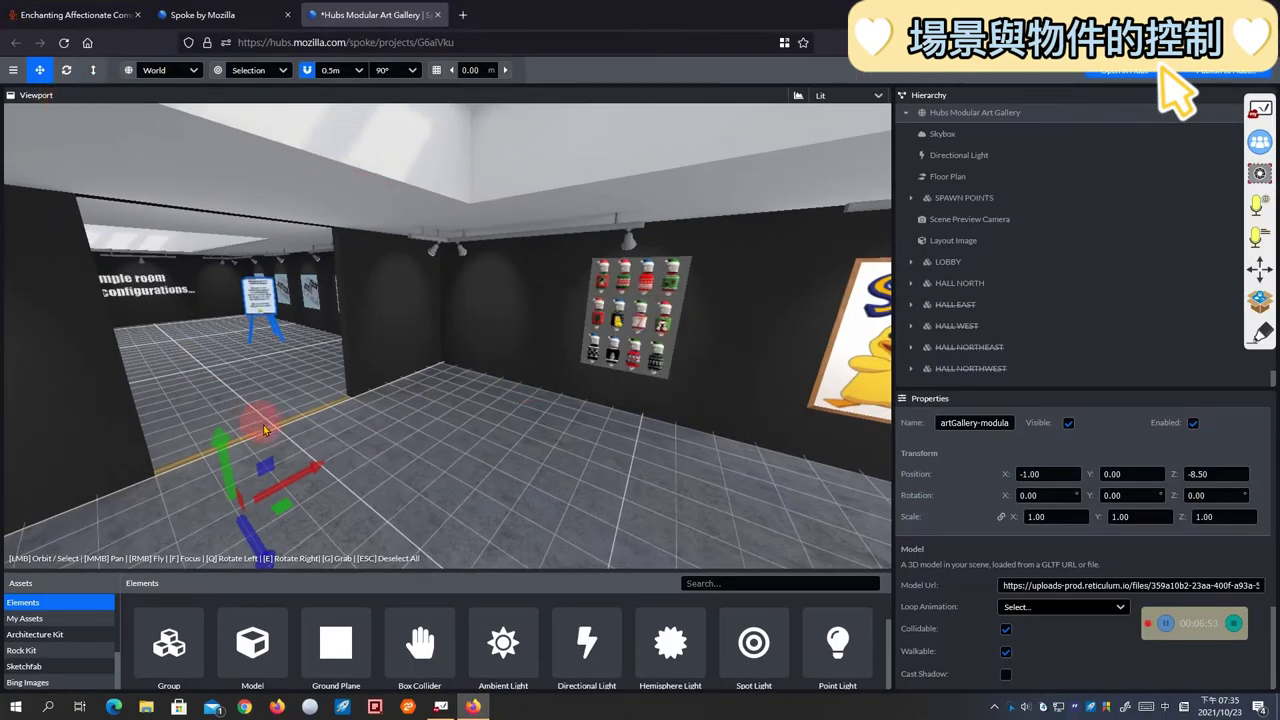
Move the sweaters poster to X 3.50, Z -6.00
{"action": "left_click", "coordinate": [619, 305]}
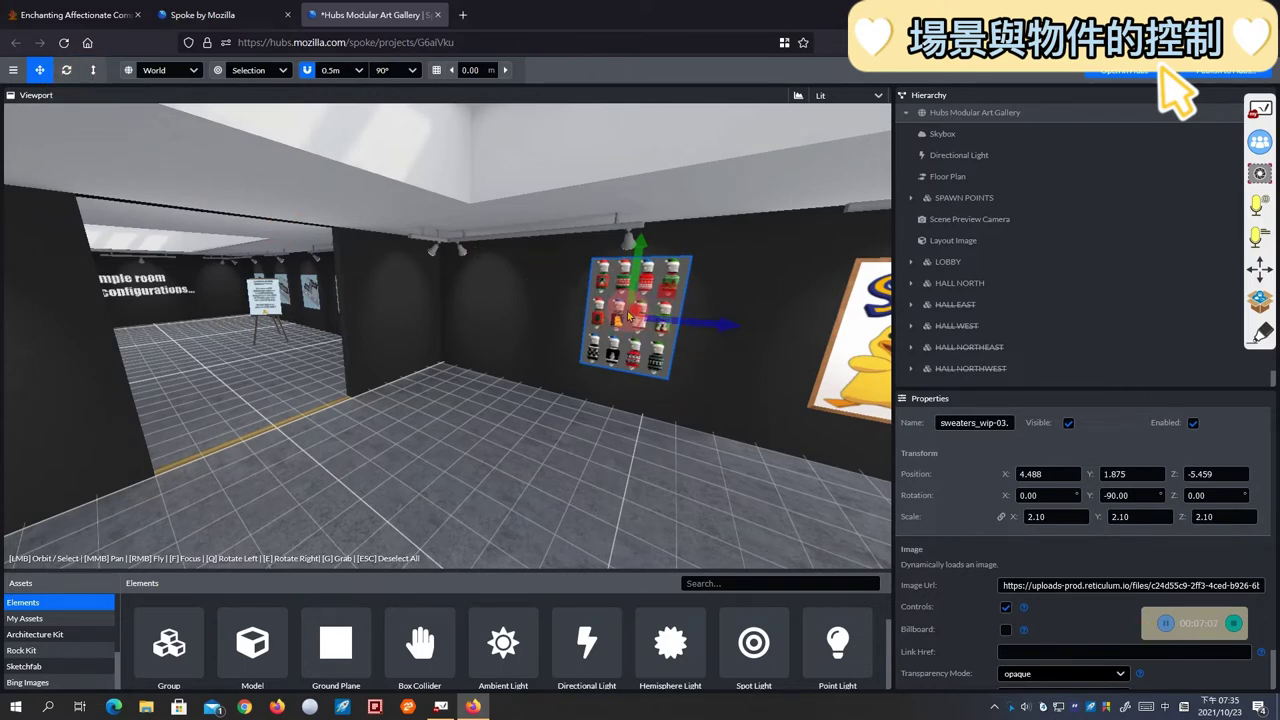
{"action": "left_click_drag", "start_coordinate": [638, 318], "coordinate": [663, 334]}
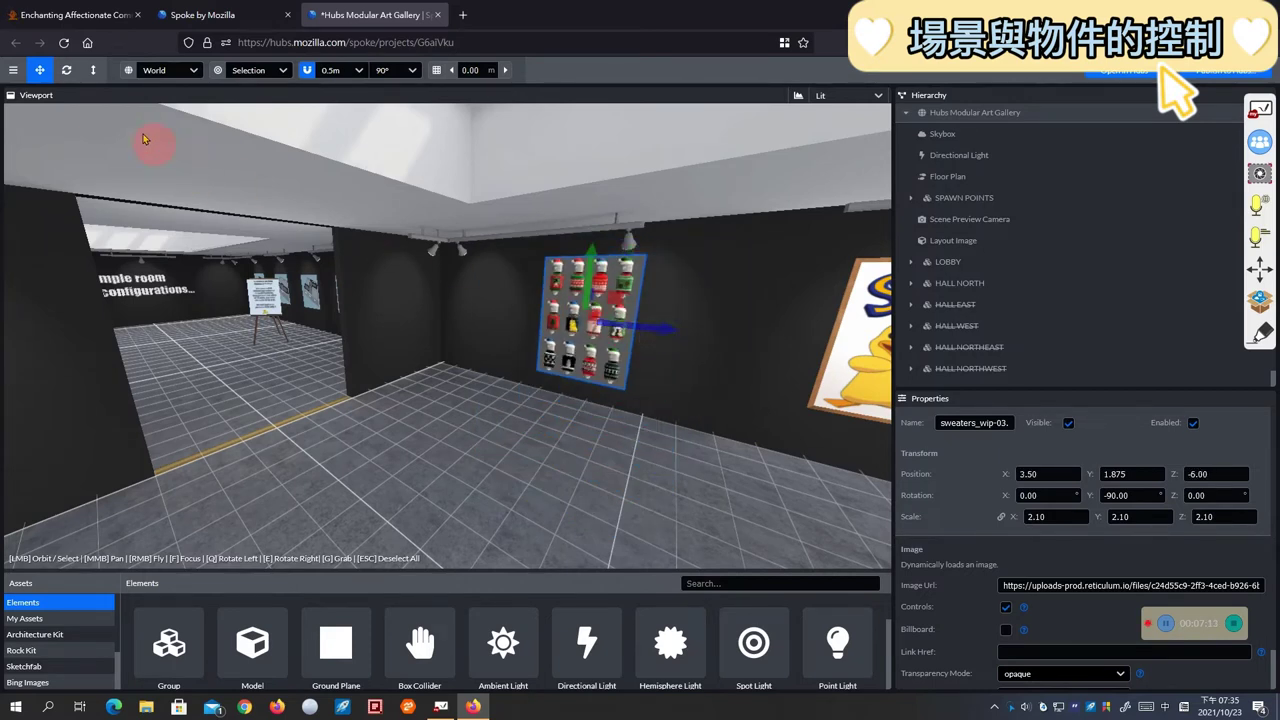
Try the Rotate tool on the sweaters poster, scale it to 1.89 on all axes and return to Translate
{"action": "left_click", "coordinate": [66, 72]}
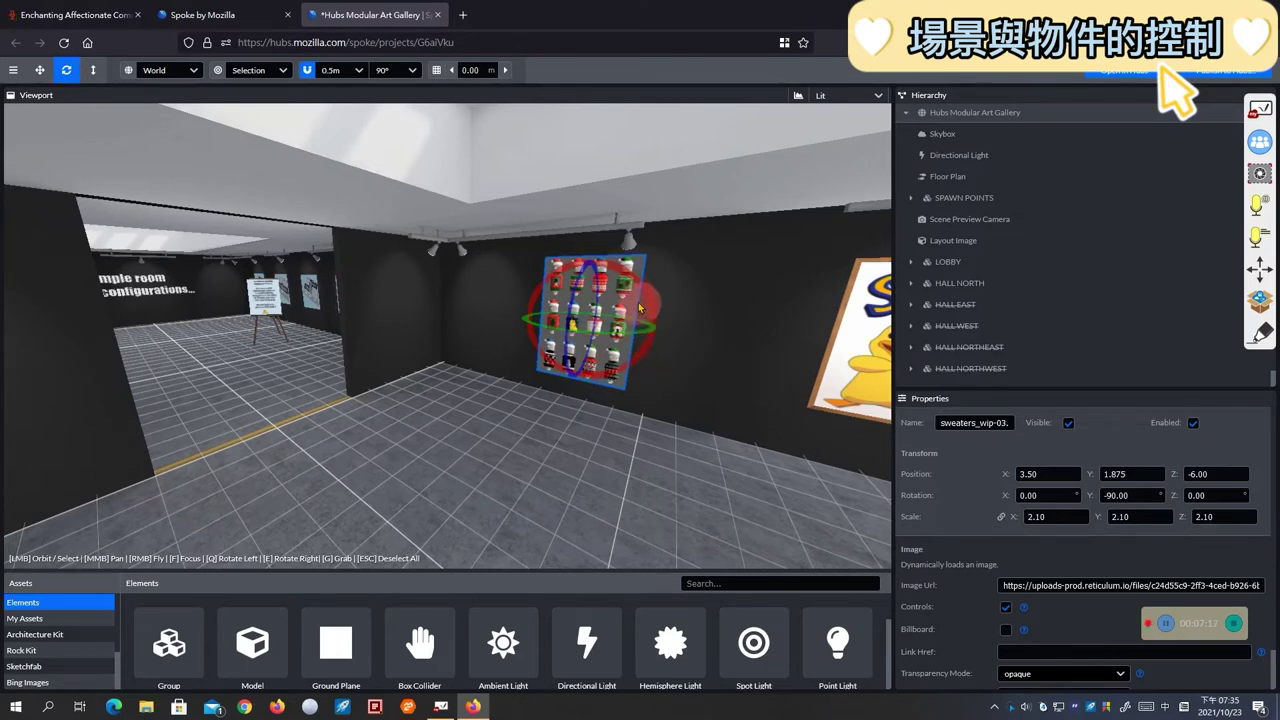
{"action": "left_click", "coordinate": [92, 70]}
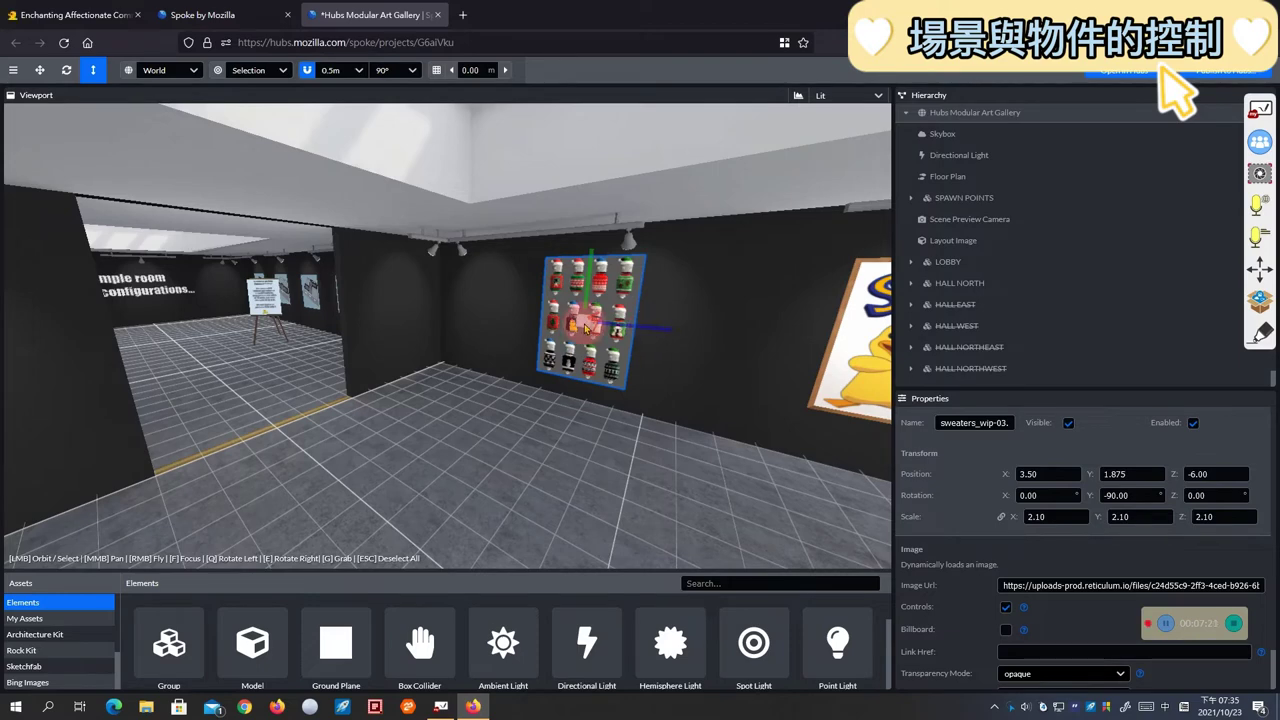
{"action": "mouse_move", "coordinate": [586, 328]}
{"action": "left_mouse_down"}
{"action": "mouse_move", "coordinate": [700, 295]}
{"action": "mouse_move", "coordinate": [610, 330]}
{"action": "left_mouse_up"}
{"action": "left_click", "coordinate": [40, 70]}
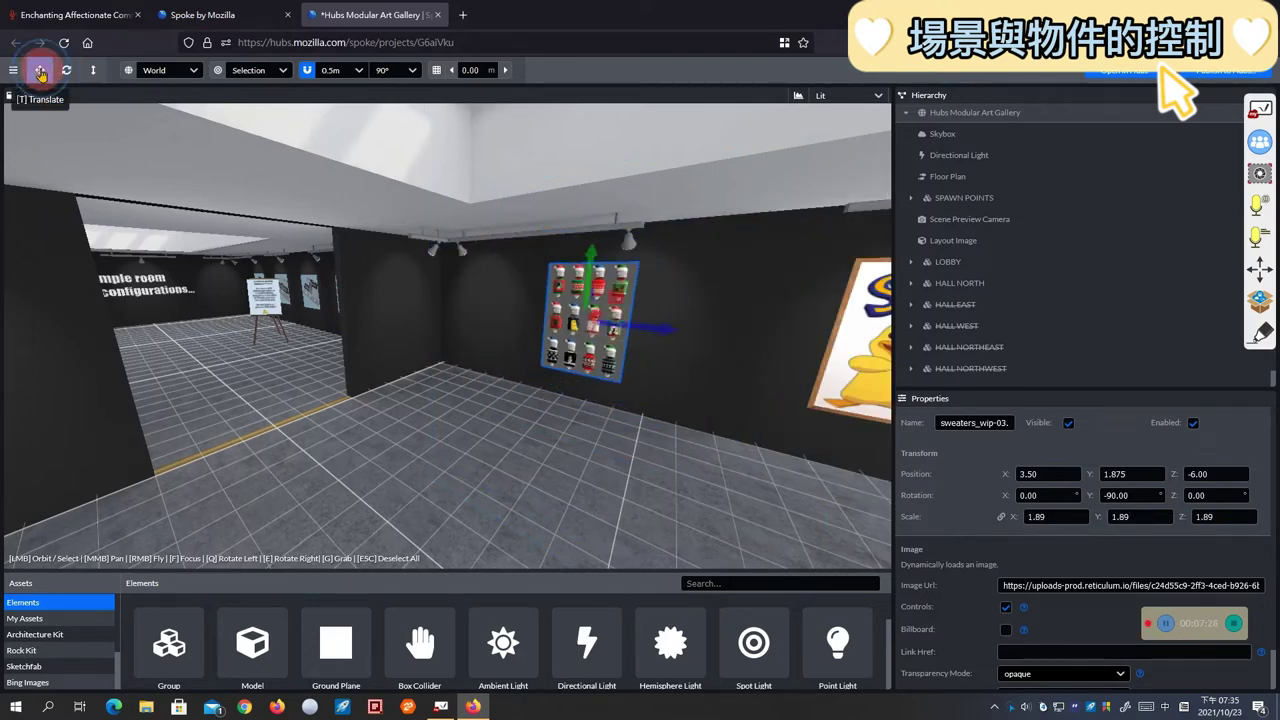
{"action": "left_click", "coordinate": [770, 412]}
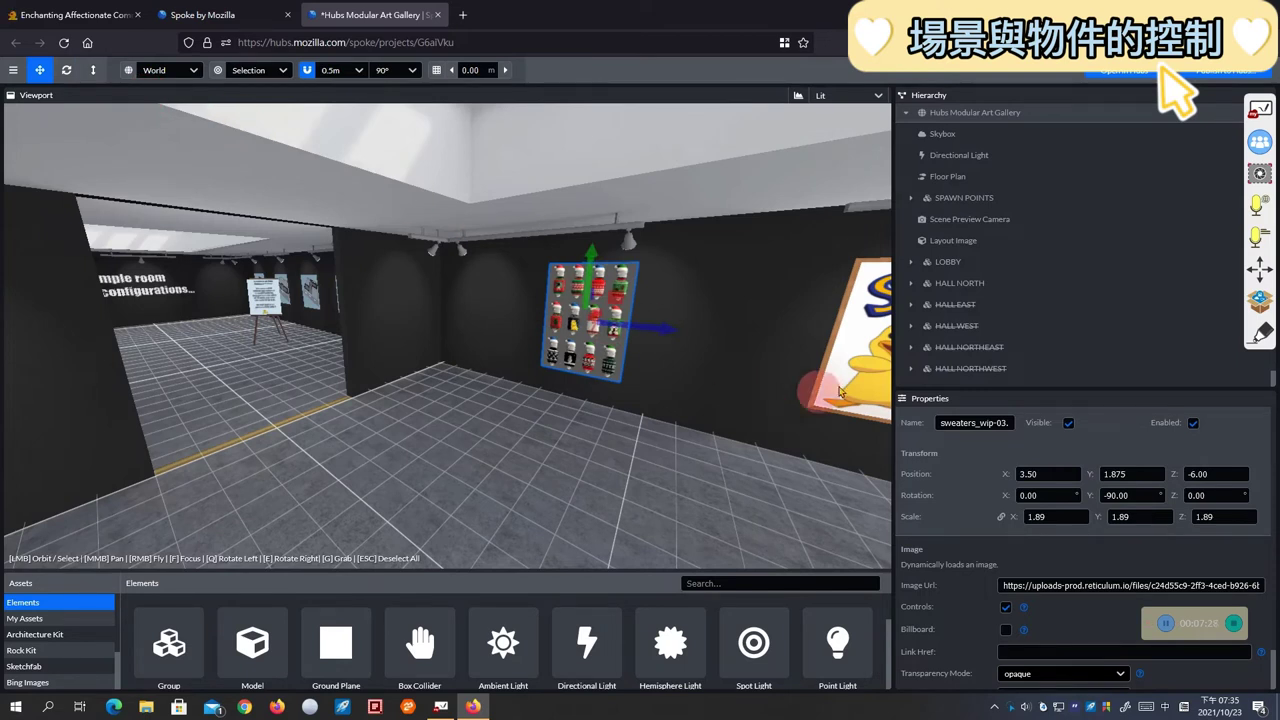
Circle the poster's Transform values in red, then clear all the annotations
{"action": "left_click", "coordinate": [1260, 334]}
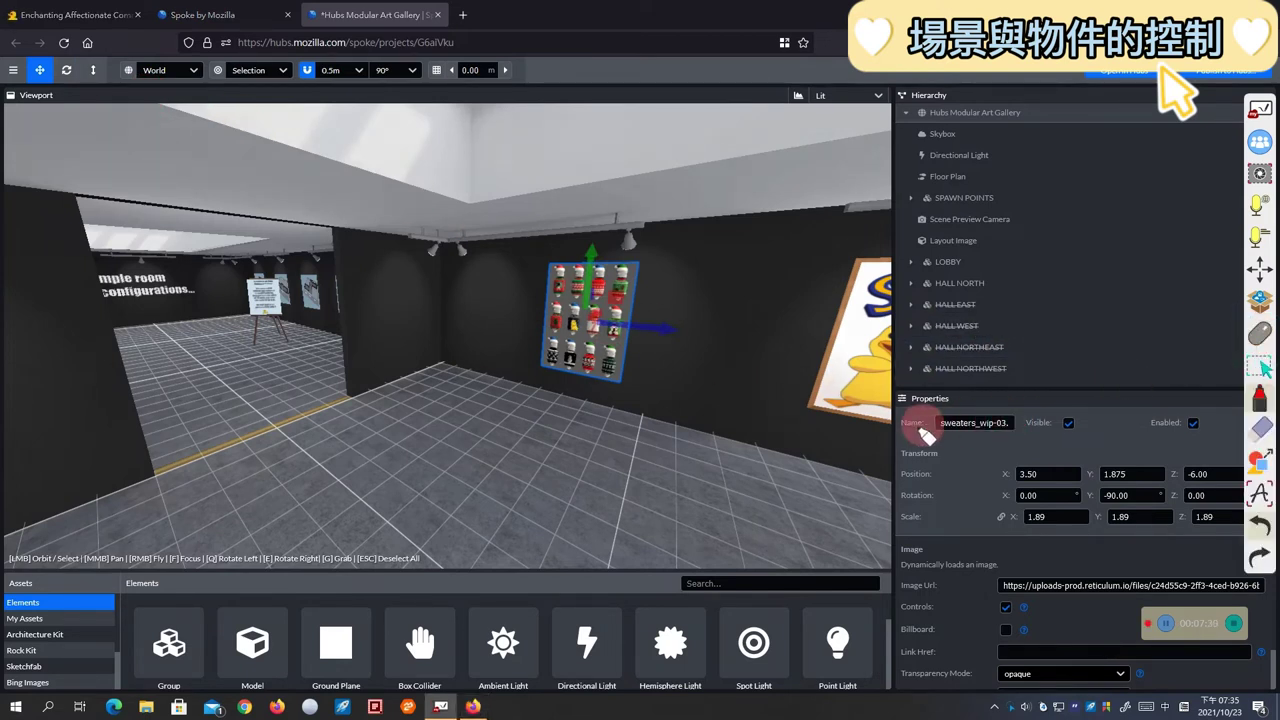
{"action": "mouse_move", "coordinate": [886, 414]}
{"action": "left_mouse_down"}
{"action": "mouse_move", "coordinate": [1117, 415]}
{"action": "mouse_move", "coordinate": [1210, 443]}
{"action": "mouse_move", "coordinate": [1216, 515]}
{"action": "mouse_move", "coordinate": [1094, 589]}
{"action": "mouse_move", "coordinate": [886, 558]}
{"action": "mouse_move", "coordinate": [875, 420]}
{"action": "left_mouse_up"}
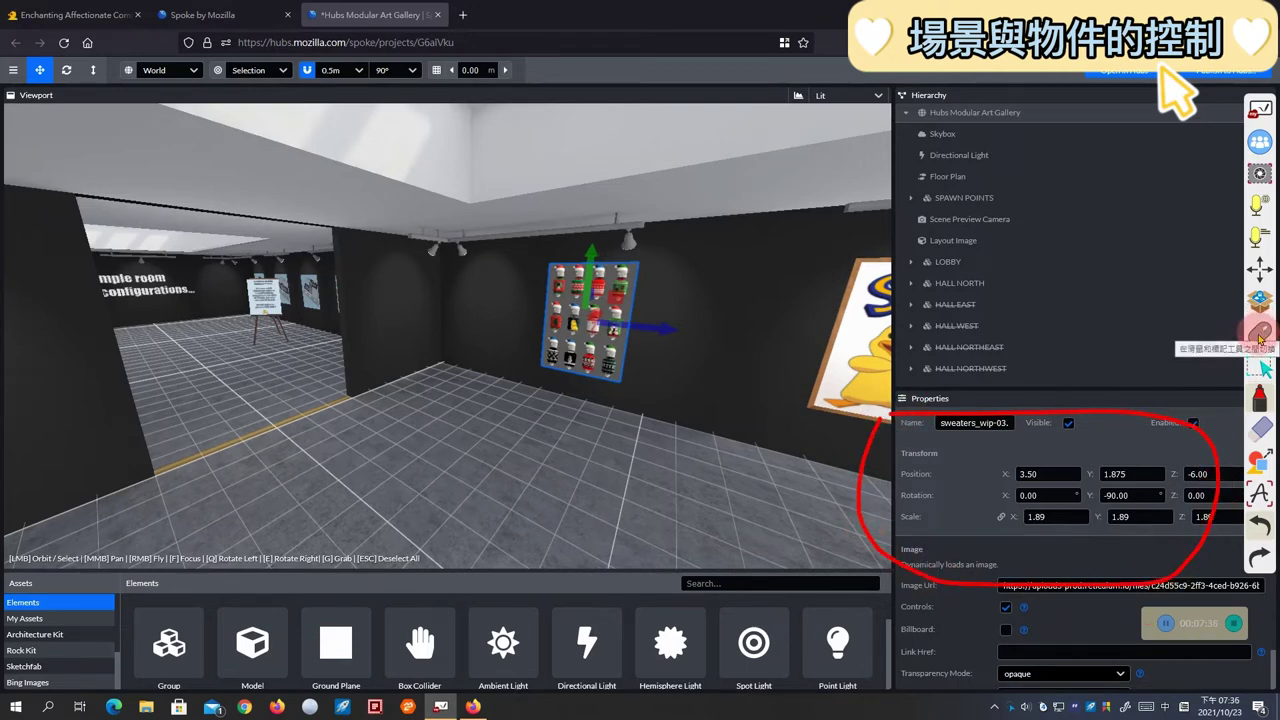
{"action": "left_click", "coordinate": [1260, 428]}
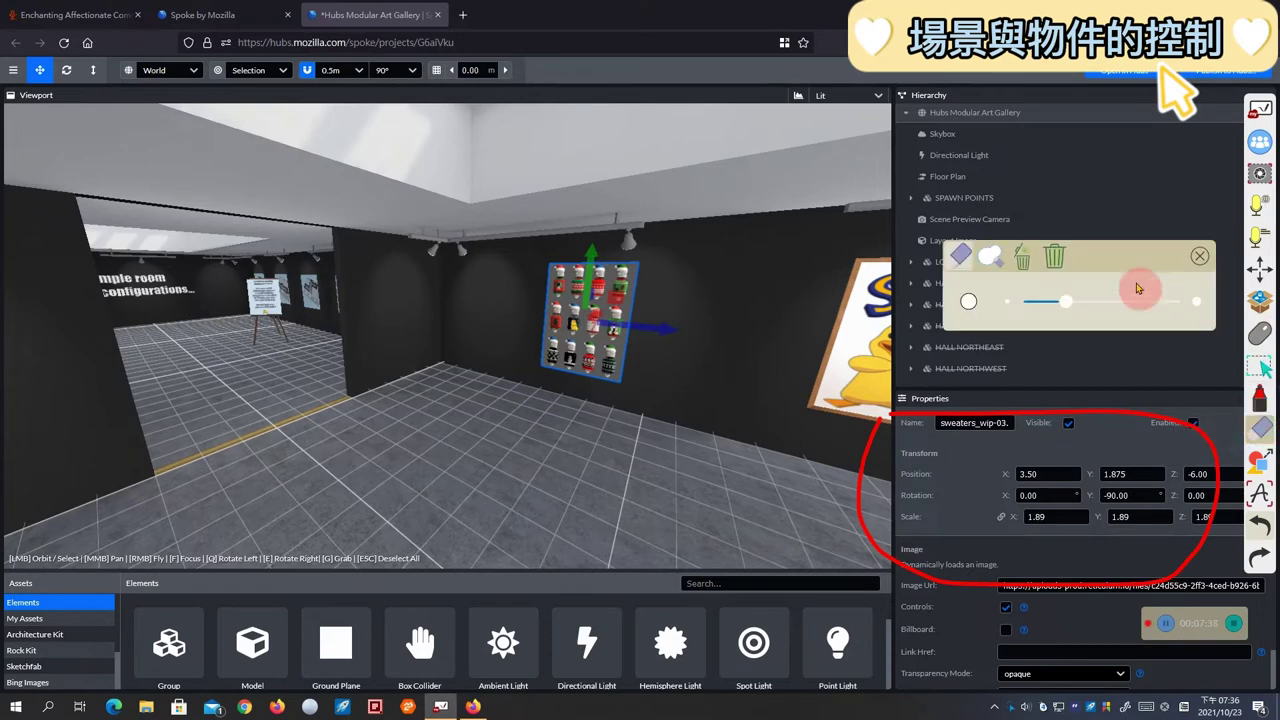
{"action": "left_click", "coordinate": [1063, 265]}
{"action": "left_click", "coordinate": [1258, 336]}
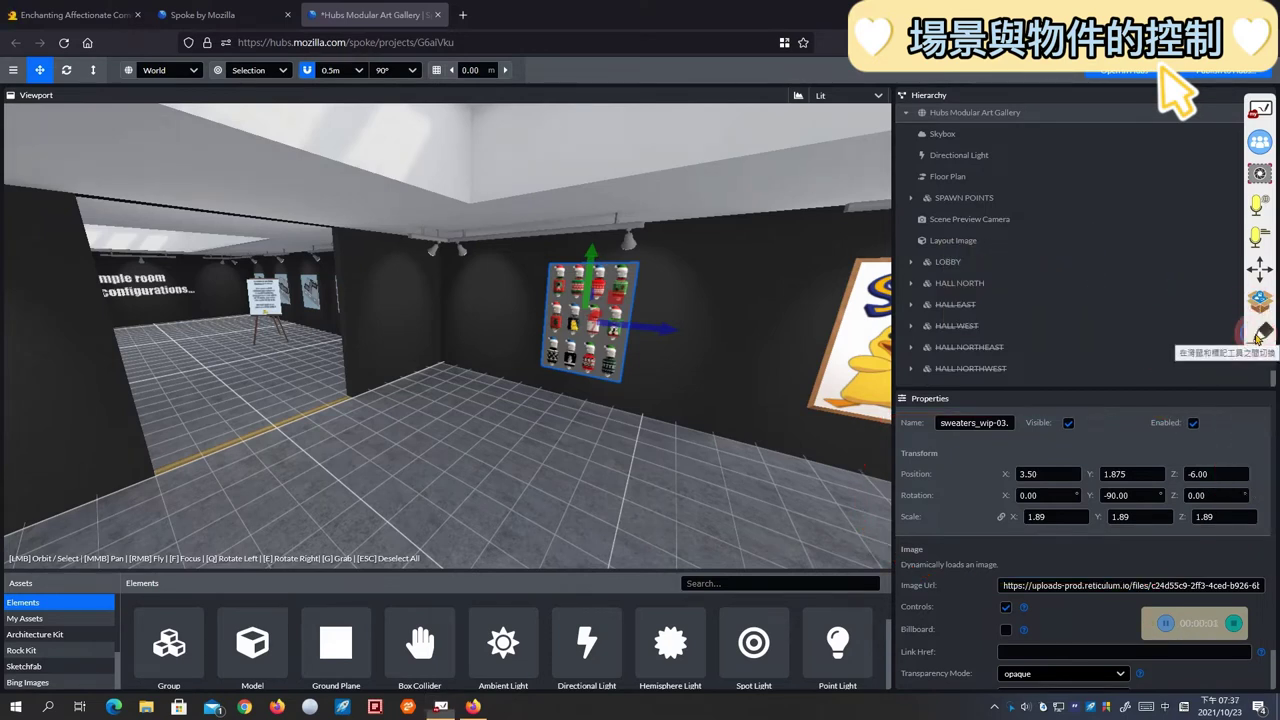
Handwrite a red "Ctrl+Z" note across the gallery floor below the sweaters poster
{"action": "left_click", "coordinate": [1258, 336]}
{"action": "mouse_move", "coordinate": [424, 374]}
{"action": "left_mouse_down"}
{"action": "mouse_move", "coordinate": [382, 436]}
{"action": "mouse_move", "coordinate": [407, 451]}
{"action": "mouse_move", "coordinate": [411, 433]}
{"action": "mouse_move", "coordinate": [454, 436]}
{"action": "mouse_move", "coordinate": [426, 443]}
{"action": "mouse_move", "coordinate": [464, 440]}
{"action": "mouse_move", "coordinate": [461, 462]}
{"action": "mouse_move", "coordinate": [504, 442]}
{"action": "left_mouse_up"}
{"action": "mouse_move", "coordinate": [527, 372]}
{"action": "left_mouse_down"}
{"action": "mouse_move", "coordinate": [512, 452]}
{"action": "mouse_move", "coordinate": [586, 443]}
{"action": "mouse_move", "coordinate": [566, 482]}
{"action": "left_mouse_up"}
{"action": "mouse_move", "coordinate": [620, 430]}
{"action": "left_mouse_down"}
{"action": "mouse_move", "coordinate": [660, 458]}
{"action": "mouse_move", "coordinate": [670, 500]}
{"action": "left_mouse_up"}
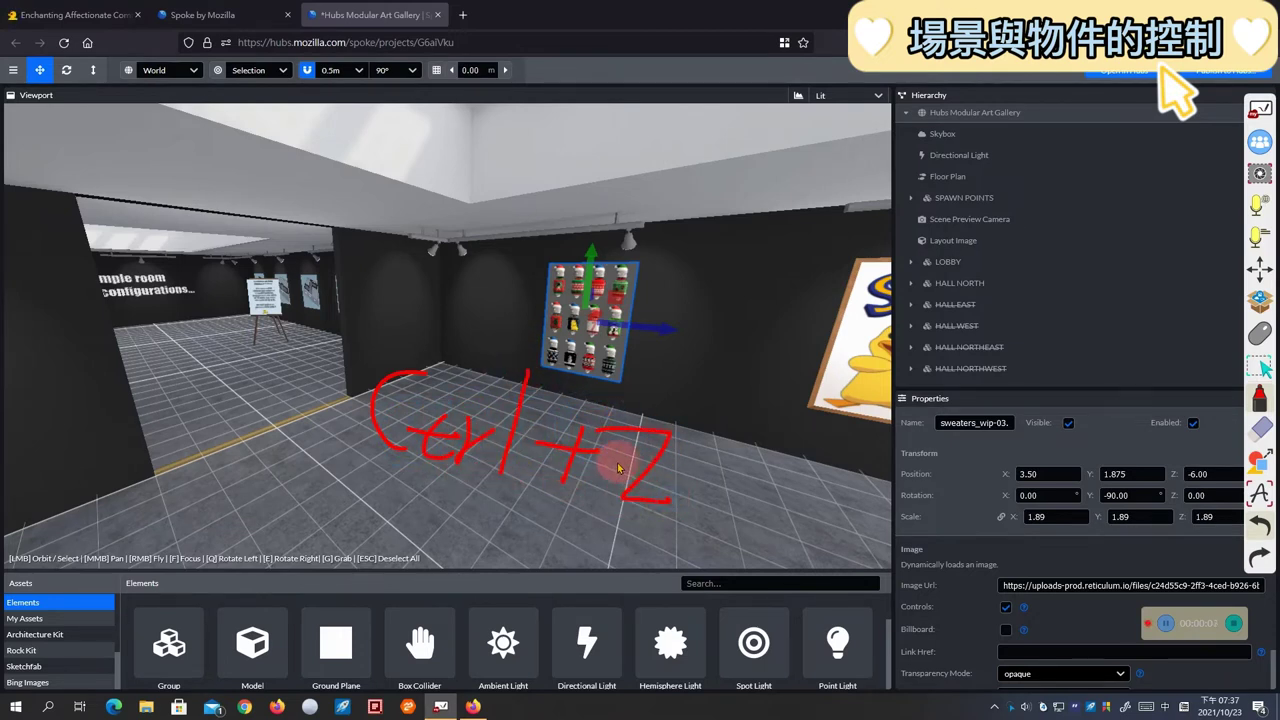
Undo the scaling and move of the sweaters poster and the move of the easel board
{"action": "left_click", "coordinate": [1259, 366]}
{"action": "key", "text": "ctrl+z"}
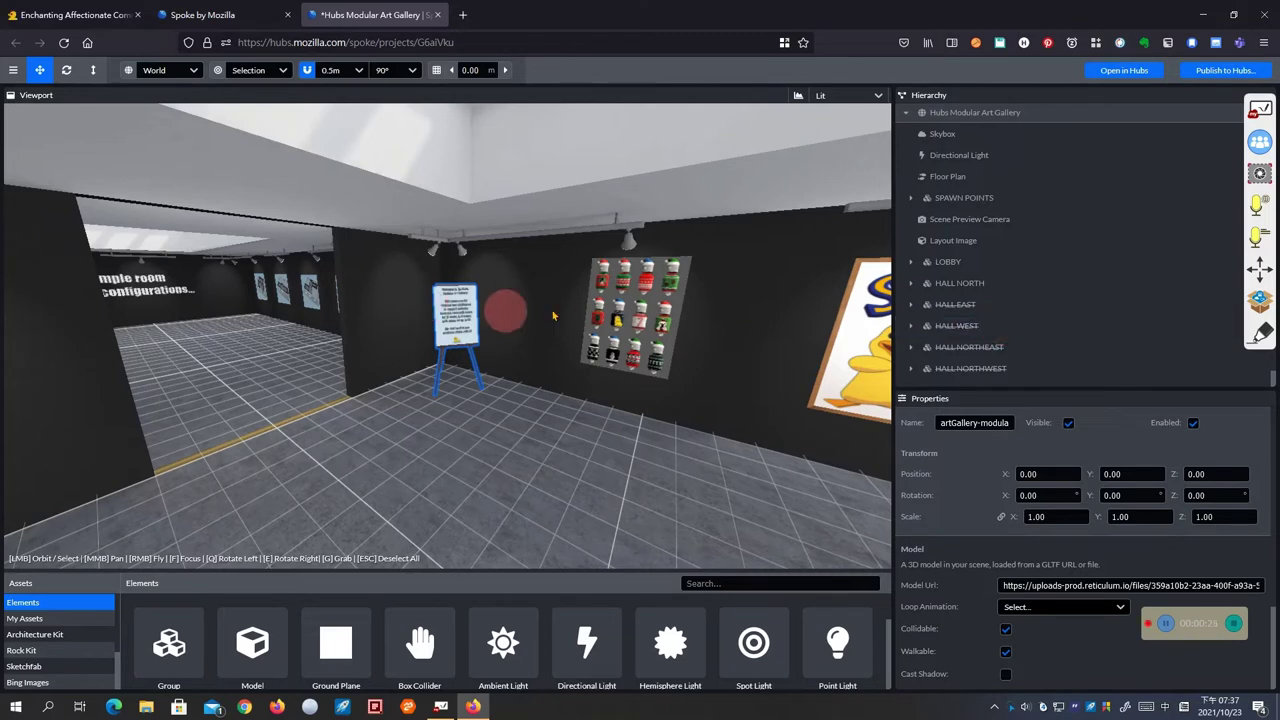
Examine the properties of the sweaters poster, the LOBBY group and its ceiling model, the Floor Plan and the Directional Light
{"action": "left_click", "coordinate": [626, 303]}
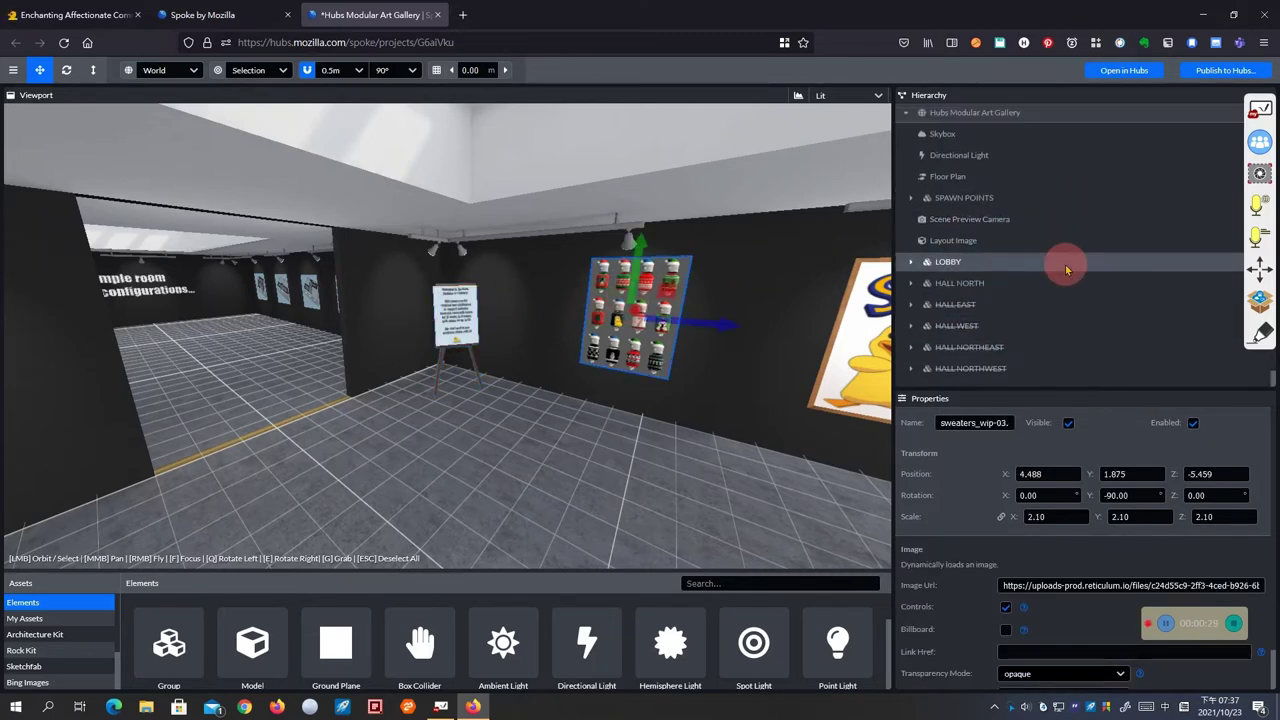
{"action": "left_click", "coordinate": [912, 264]}
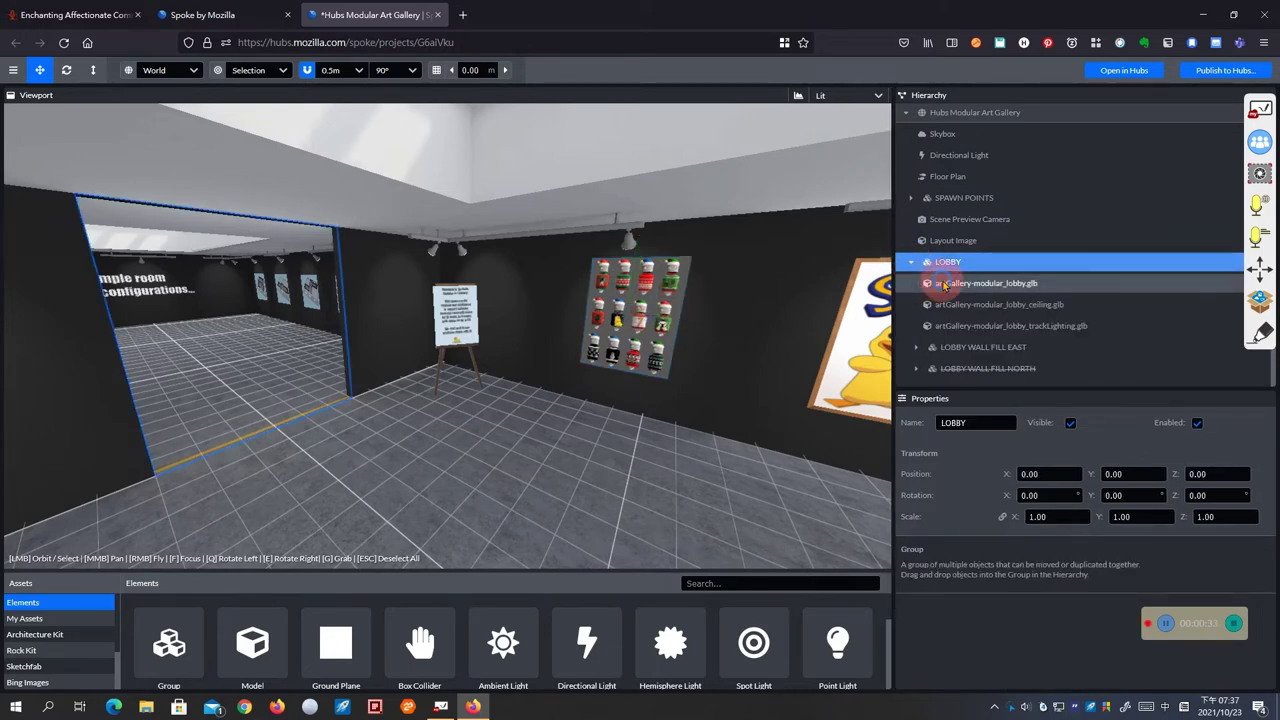
{"action": "left_click", "coordinate": [930, 283]}
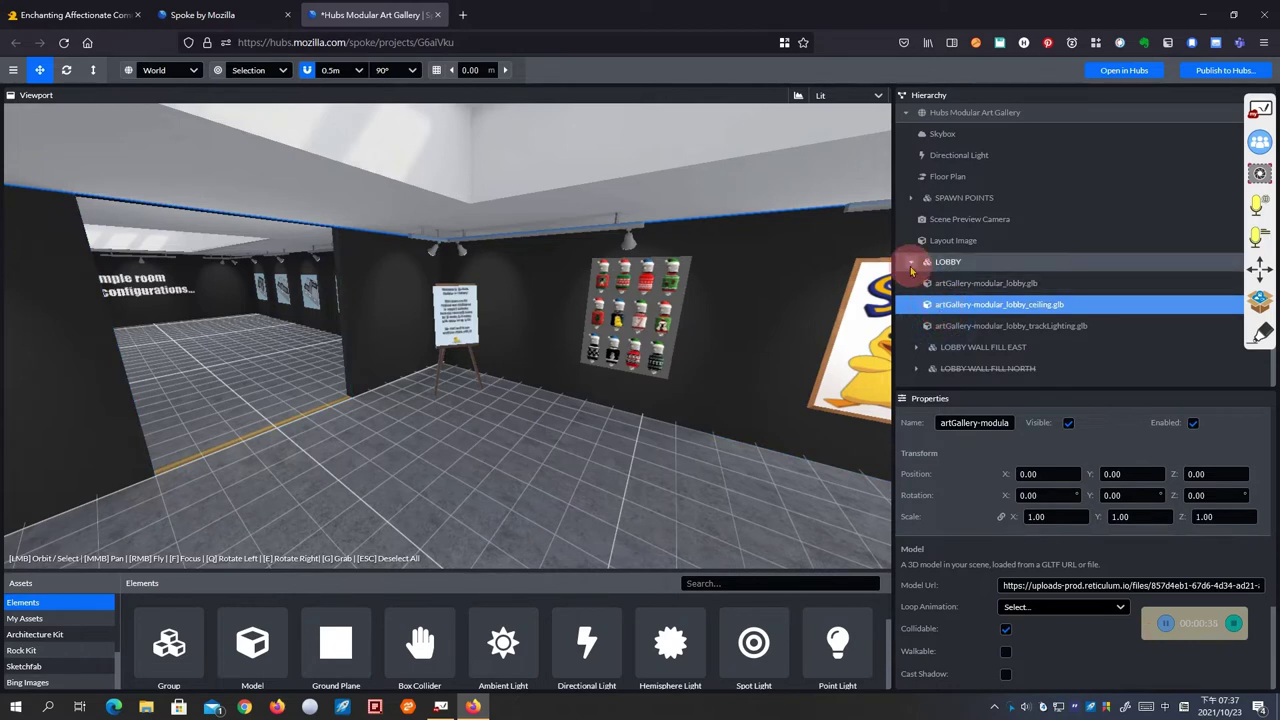
{"action": "left_click", "coordinate": [916, 263]}
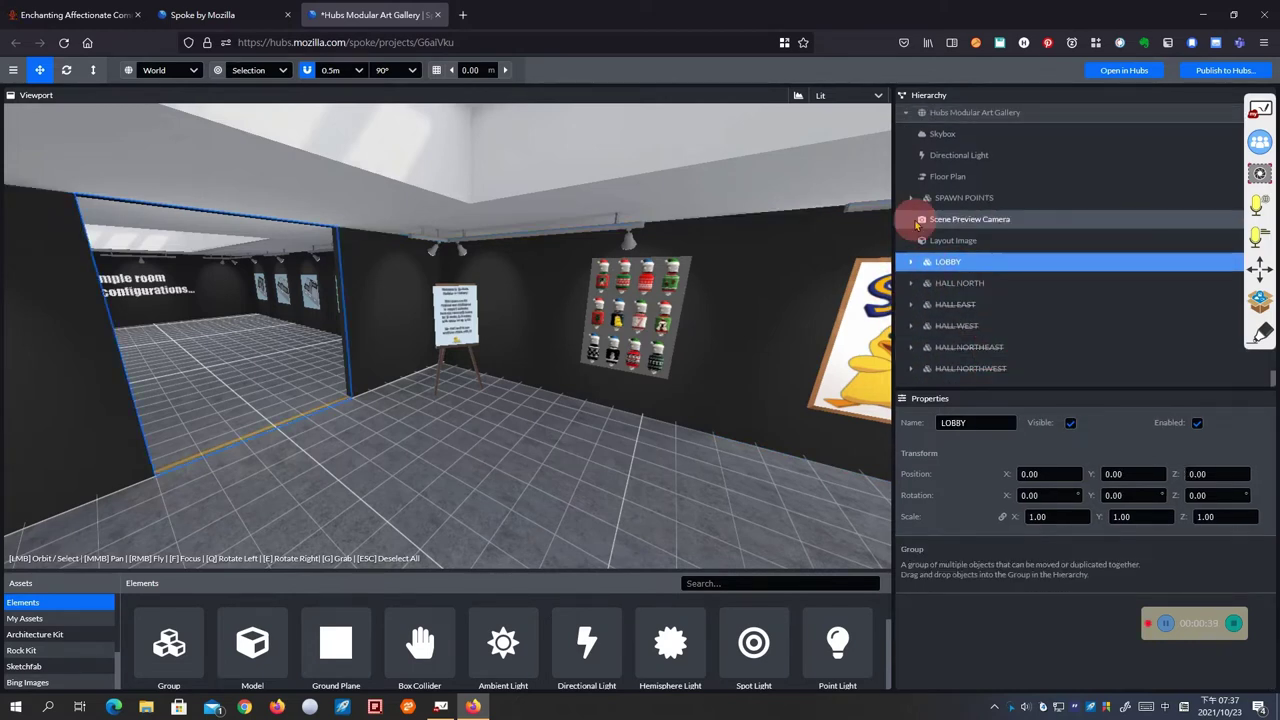
{"action": "left_click", "coordinate": [929, 178]}
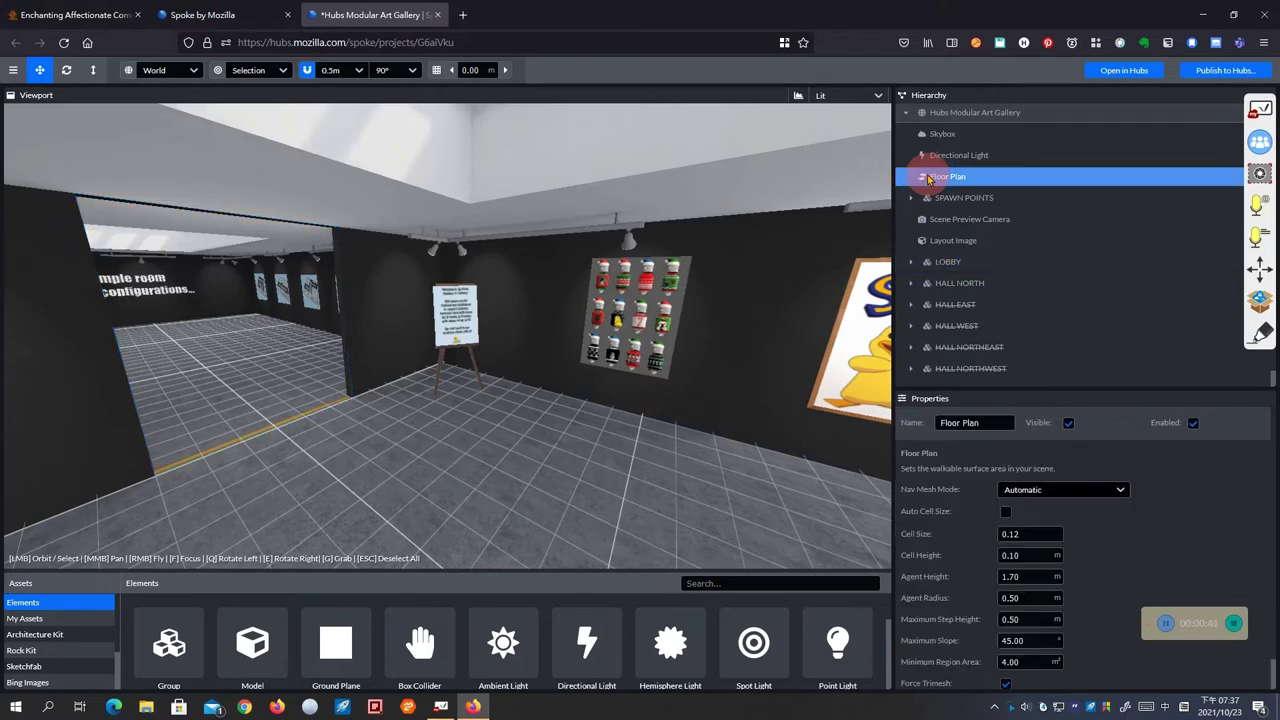
{"action": "left_click", "coordinate": [931, 160]}
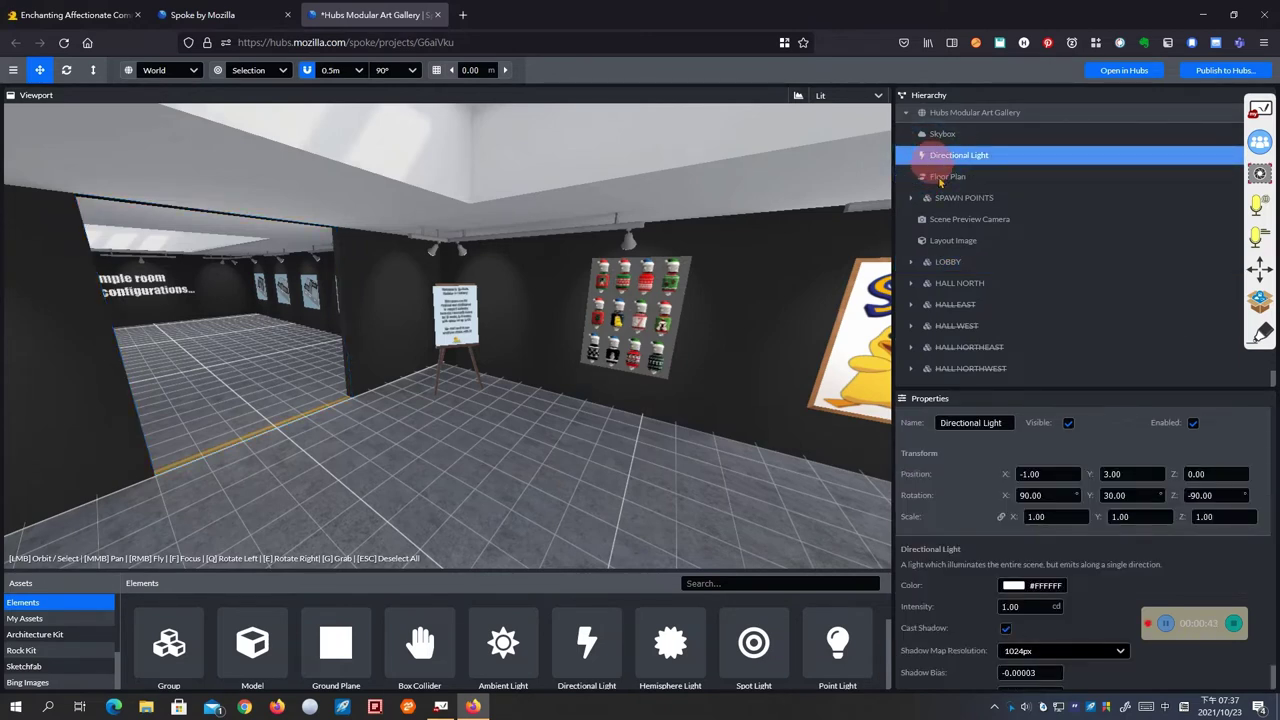
Expand the SAMPLE EXHIBITS group and select picture_spokemon.glb inside it
{"action": "scroll", "coordinate": [975, 290], "scroll_direction": "down", "scroll_amount": 1}
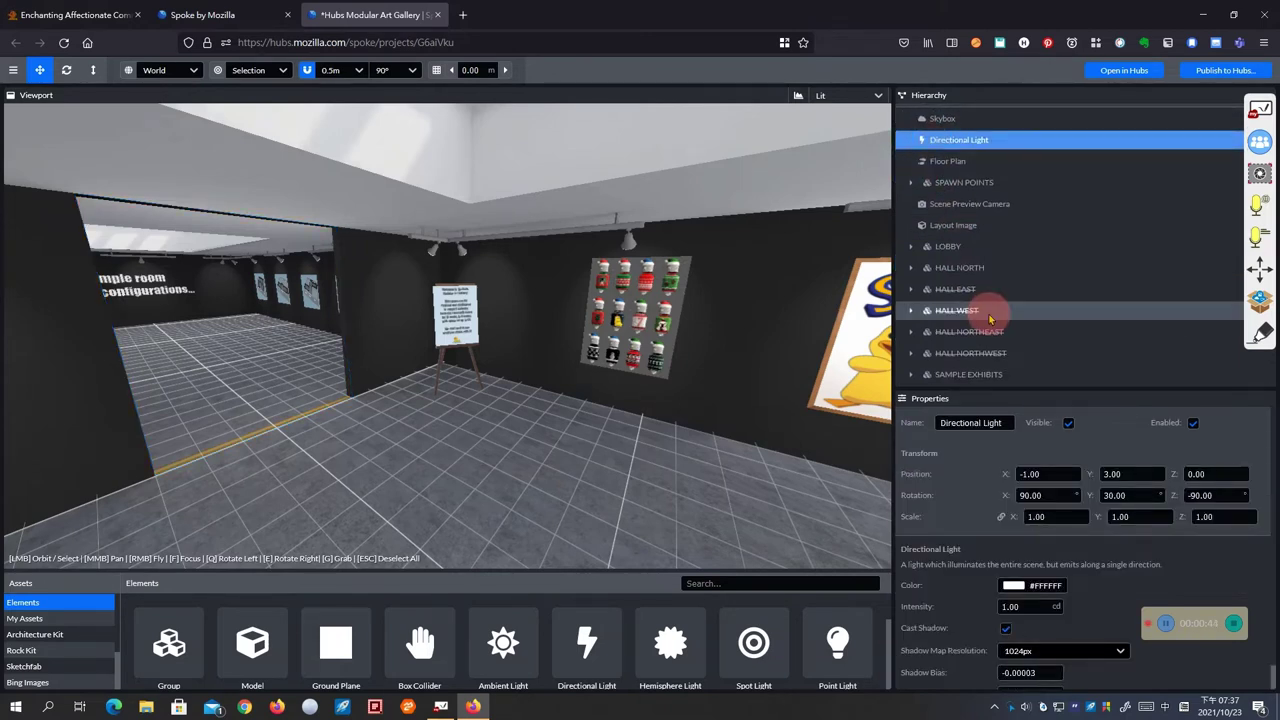
{"action": "left_click", "coordinate": [911, 372]}
{"action": "scroll", "coordinate": [920, 286], "scroll_direction": "down", "scroll_amount": 3}
{"action": "scroll", "coordinate": [920, 286], "scroll_direction": "up", "scroll_amount": 3}
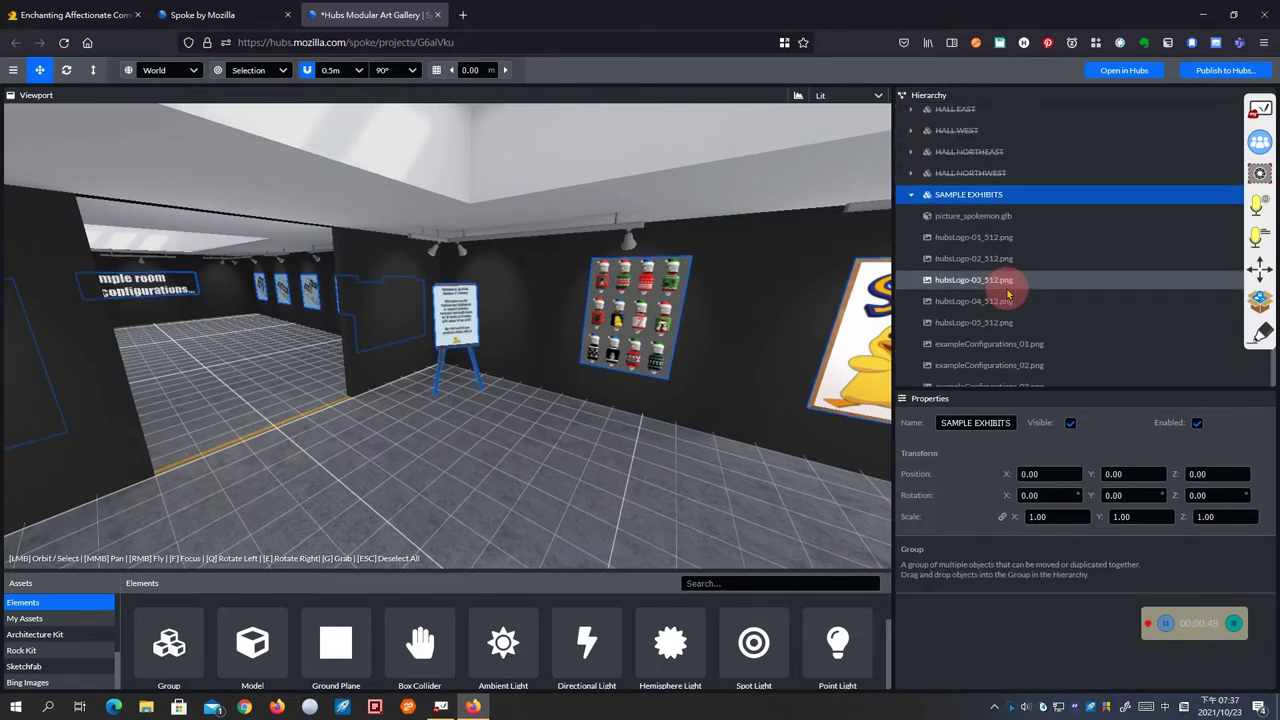
{"action": "left_click", "coordinate": [987, 220]}
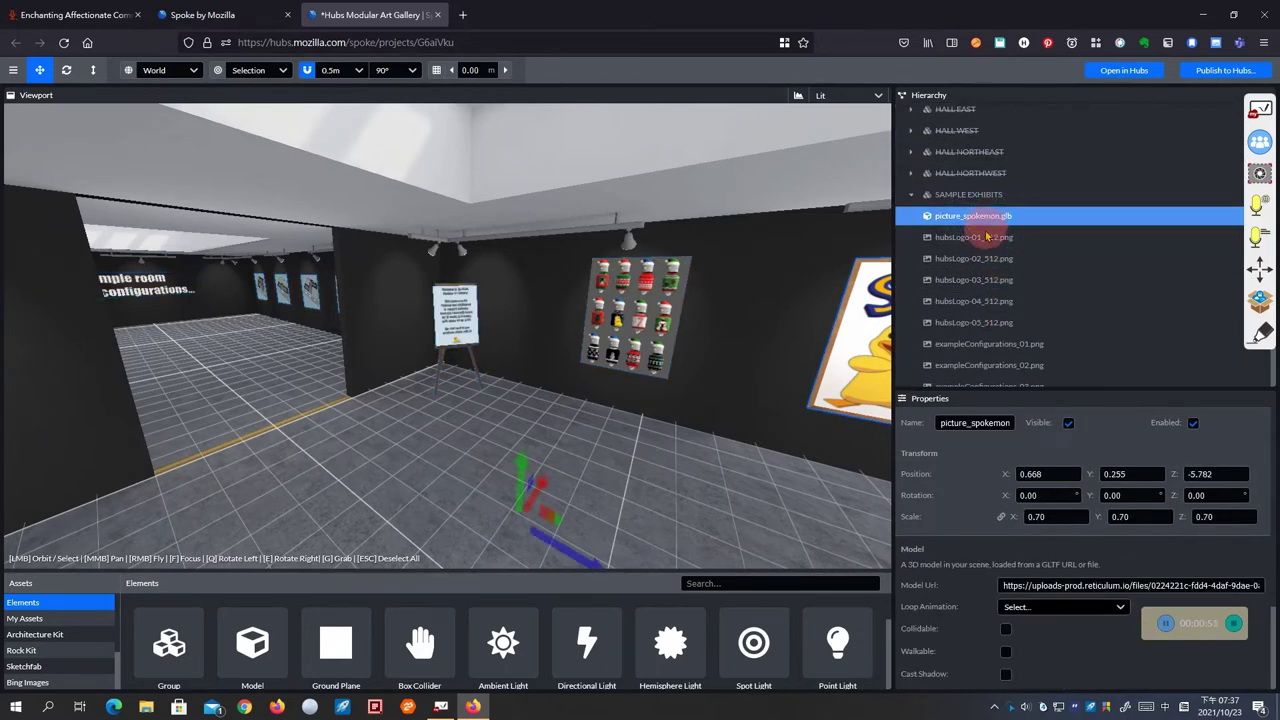
Examine the properties of several SAMPLE EXHIBITS images, including hubsLogo-01, 02 and 05 and exampleConfigurations_09 and 10
{"action": "left_click", "coordinate": [986, 237]}
{"action": "left_click", "coordinate": [983, 260]}
{"action": "left_click", "coordinate": [976, 323]}
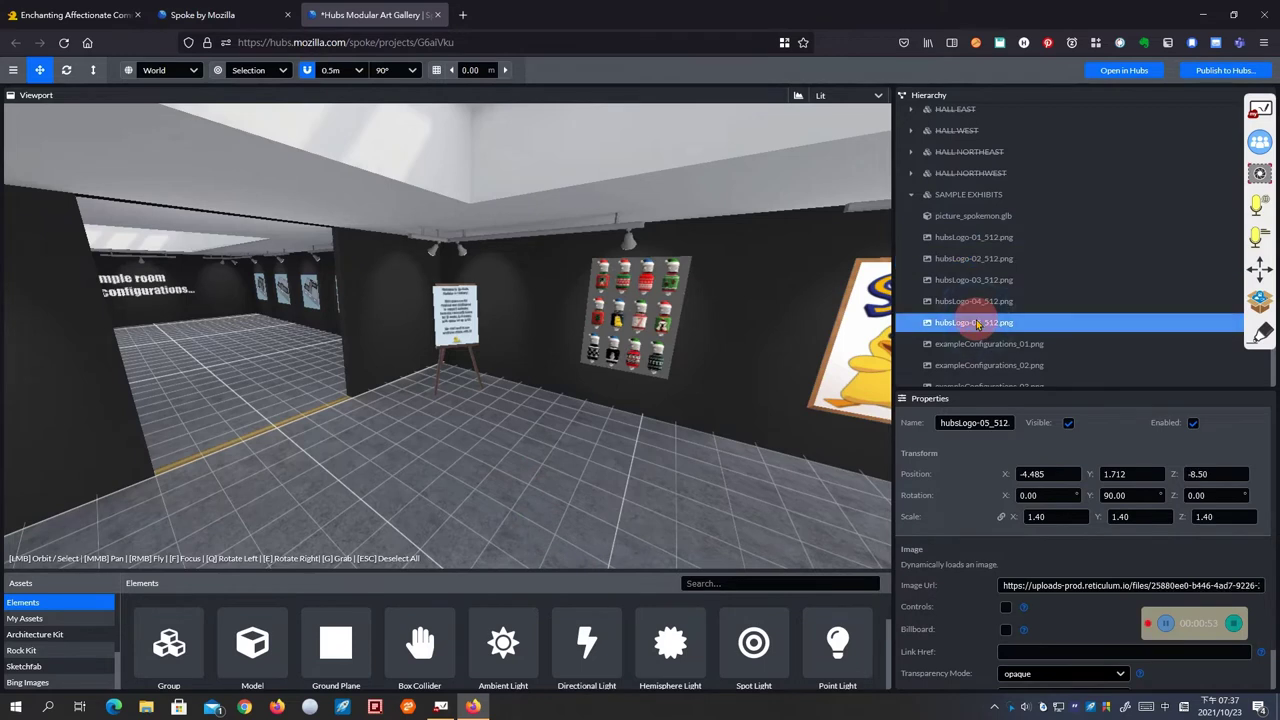
{"action": "scroll", "coordinate": [970, 300], "scroll_direction": "down", "scroll_amount": 3}
{"action": "left_click", "coordinate": [970, 305]}
{"action": "scroll", "coordinate": [966, 290], "scroll_direction": "down", "scroll_amount": 1}
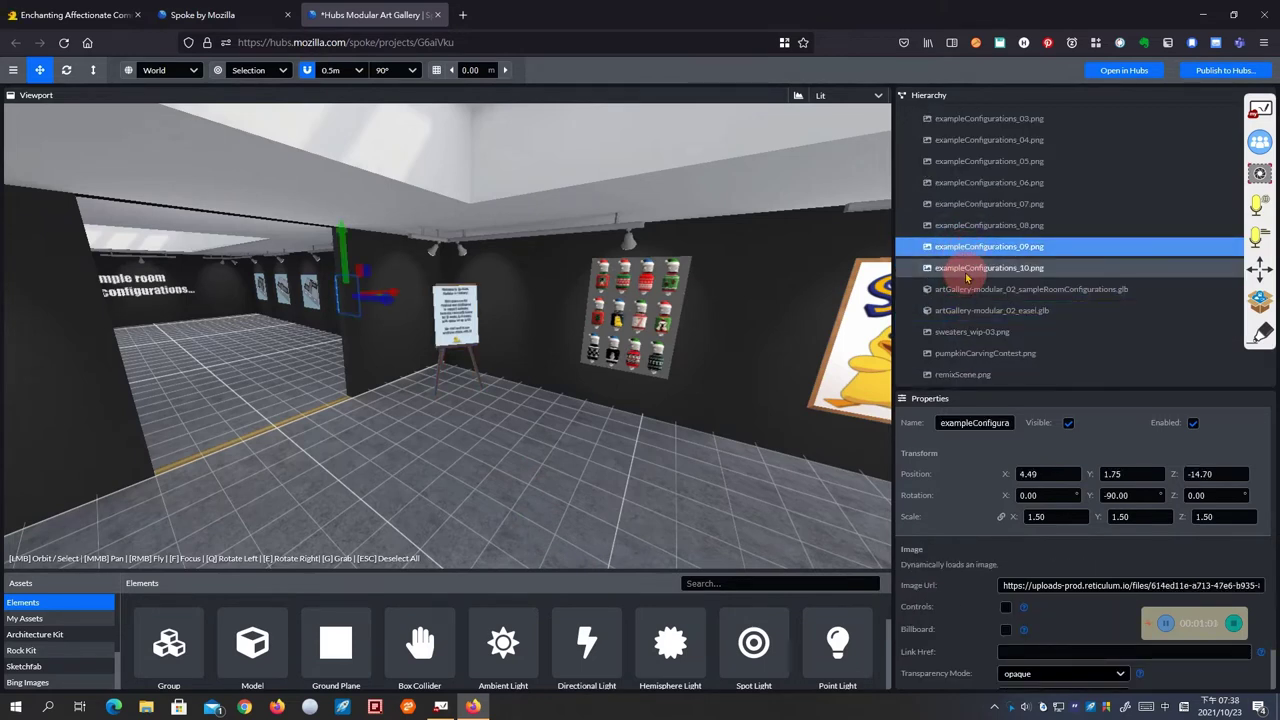
{"action": "left_click", "coordinate": [966, 270]}
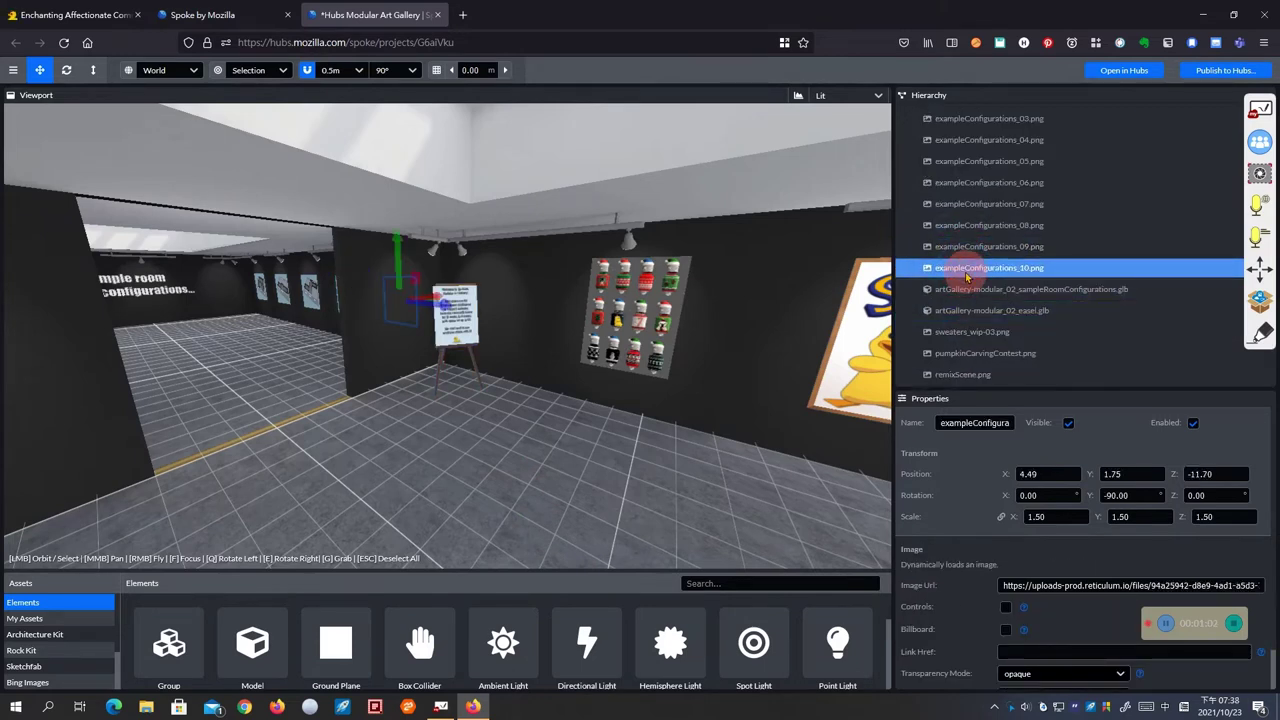
Circle the Name property of exampleConfigurations_10.png and the transform tools in red, and erase both marks
{"action": "left_click", "coordinate": [1260, 333]}
{"action": "mouse_move", "coordinate": [997, 445]}
{"action": "left_mouse_down"}
{"action": "mouse_move", "coordinate": [1028, 407]}
{"action": "mouse_move", "coordinate": [1026, 438]}
{"action": "left_mouse_up"}
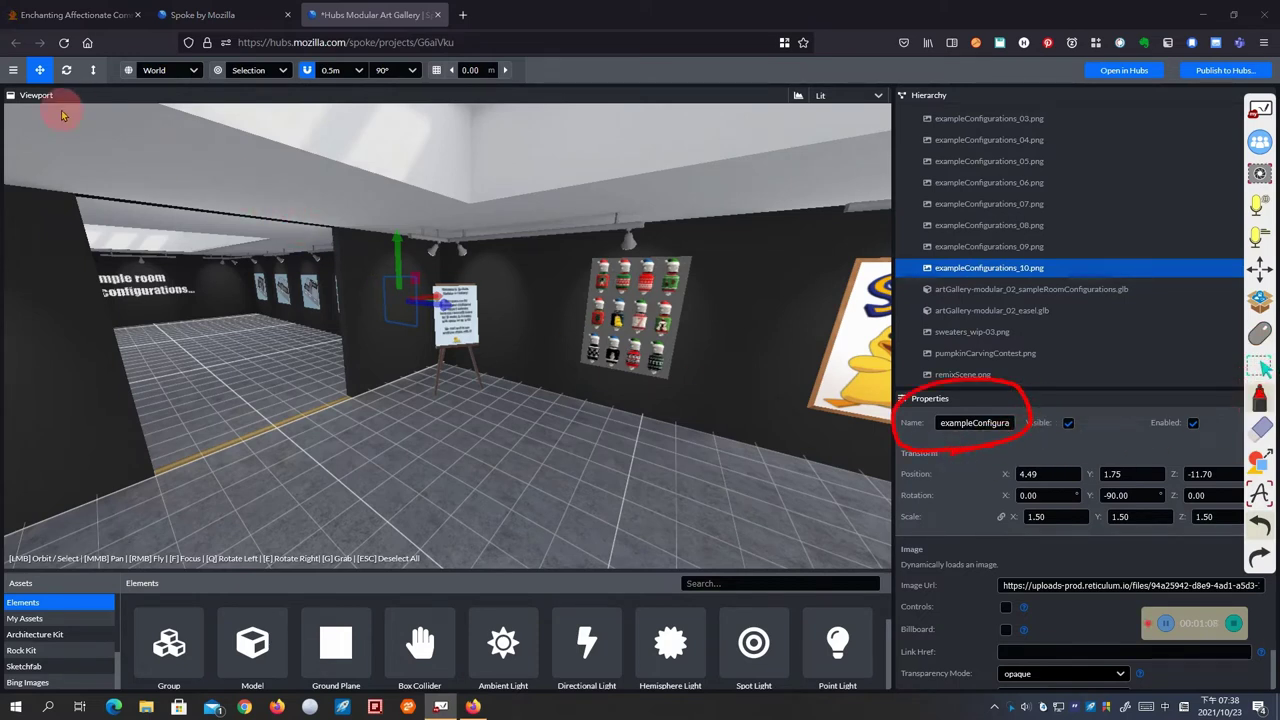
{"action": "mouse_move", "coordinate": [61, 115]}
{"action": "left_mouse_down"}
{"action": "mouse_move", "coordinate": [10, 92]}
{"action": "mouse_move", "coordinate": [4, 66]}
{"action": "mouse_move", "coordinate": [73, 55]}
{"action": "mouse_move", "coordinate": [88, 100]}
{"action": "mouse_move", "coordinate": [20, 110]}
{"action": "left_mouse_up"}
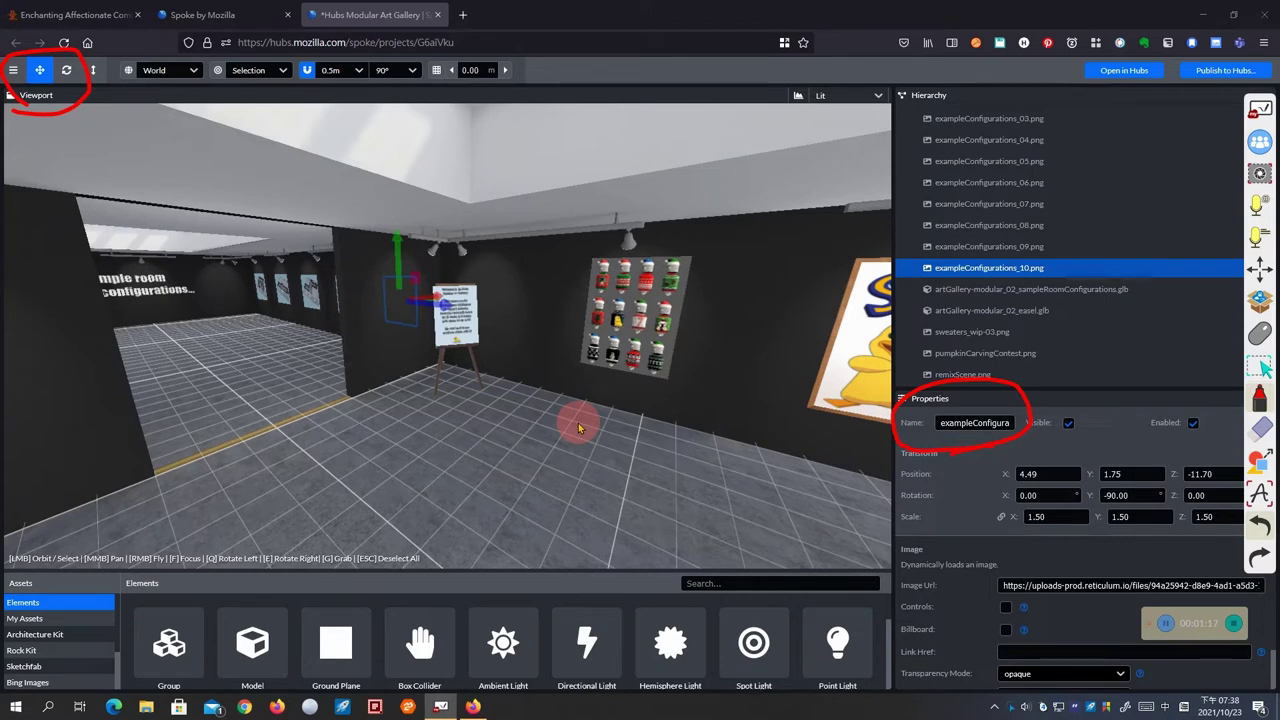
{"action": "left_click", "coordinate": [1262, 430]}
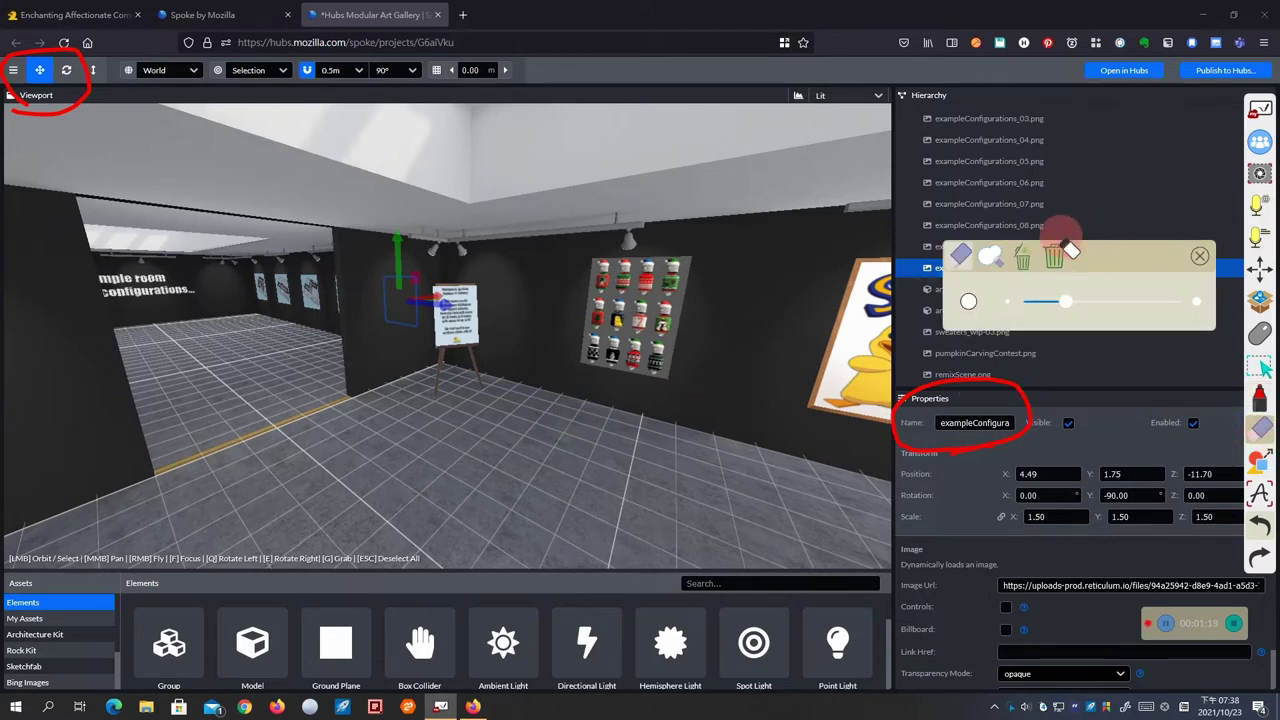
{"action": "left_click", "coordinate": [1055, 256]}
{"action": "left_click", "coordinate": [1258, 338]}
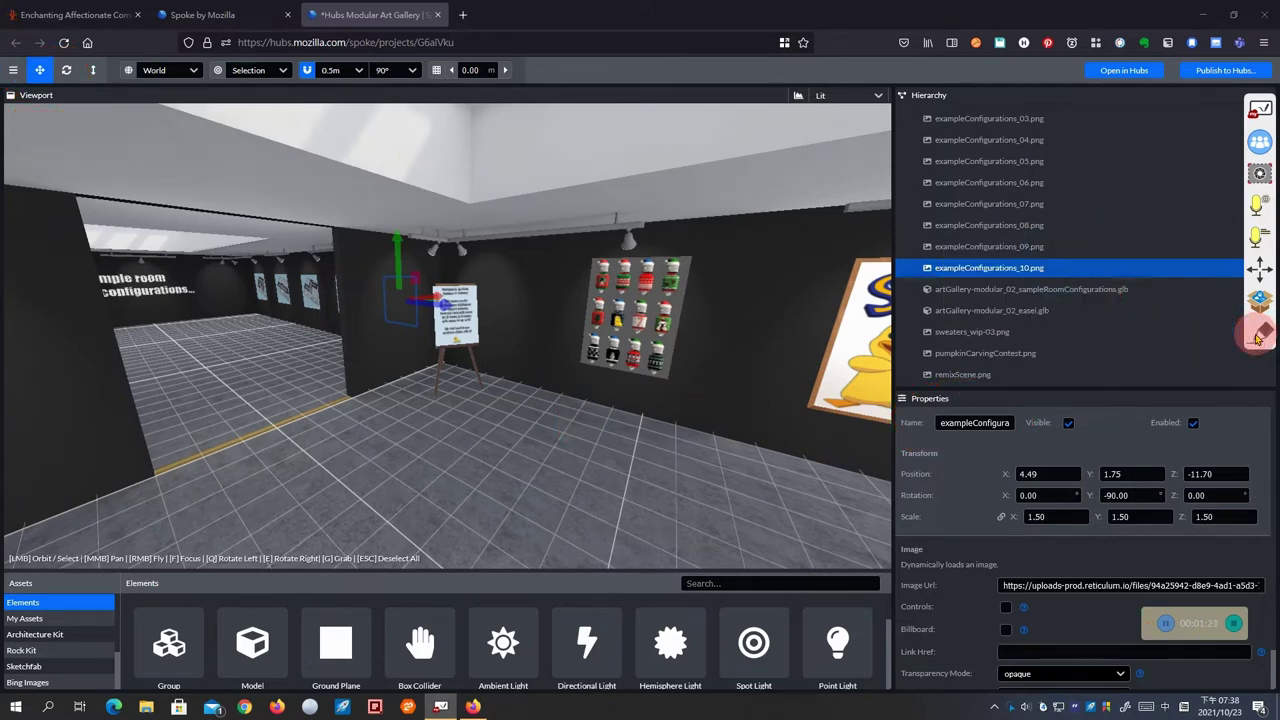
{"action": "left_click", "coordinate": [1237, 623]}
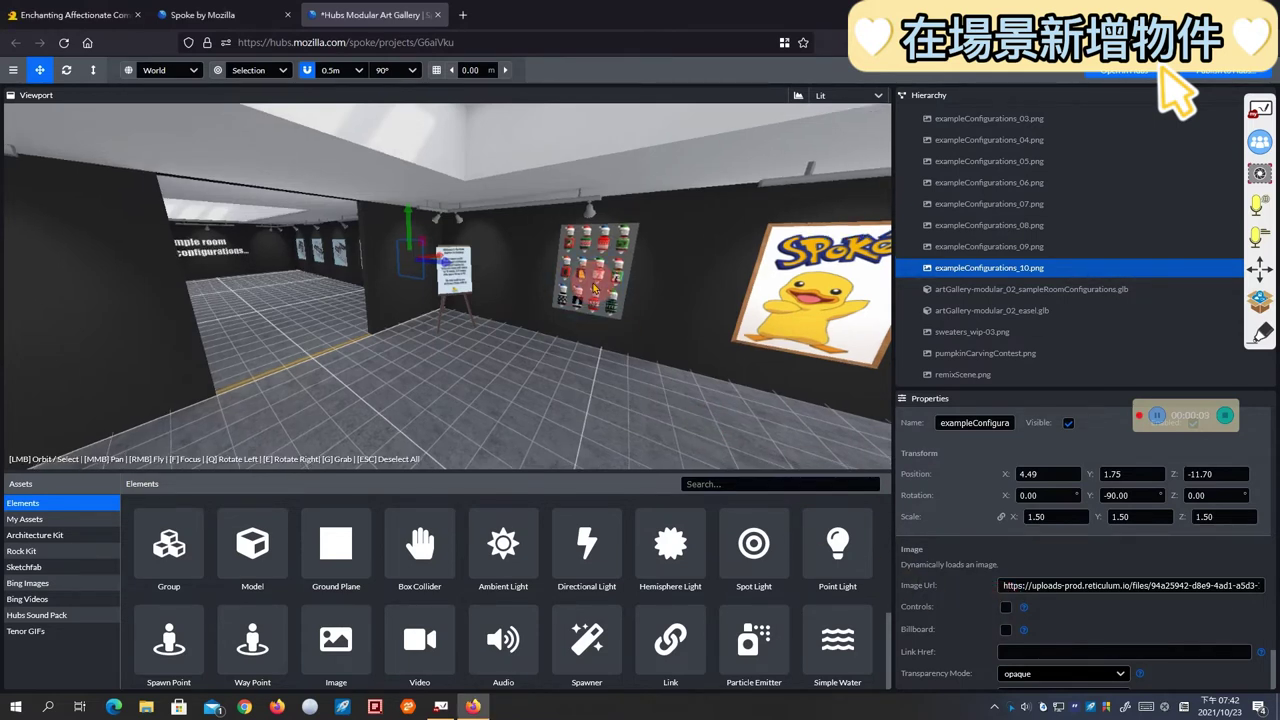
Compare the properties of the sweaters poster and the Spoke duck picture by selecting them in the scene
{"action": "left_click", "coordinate": [595, 291]}
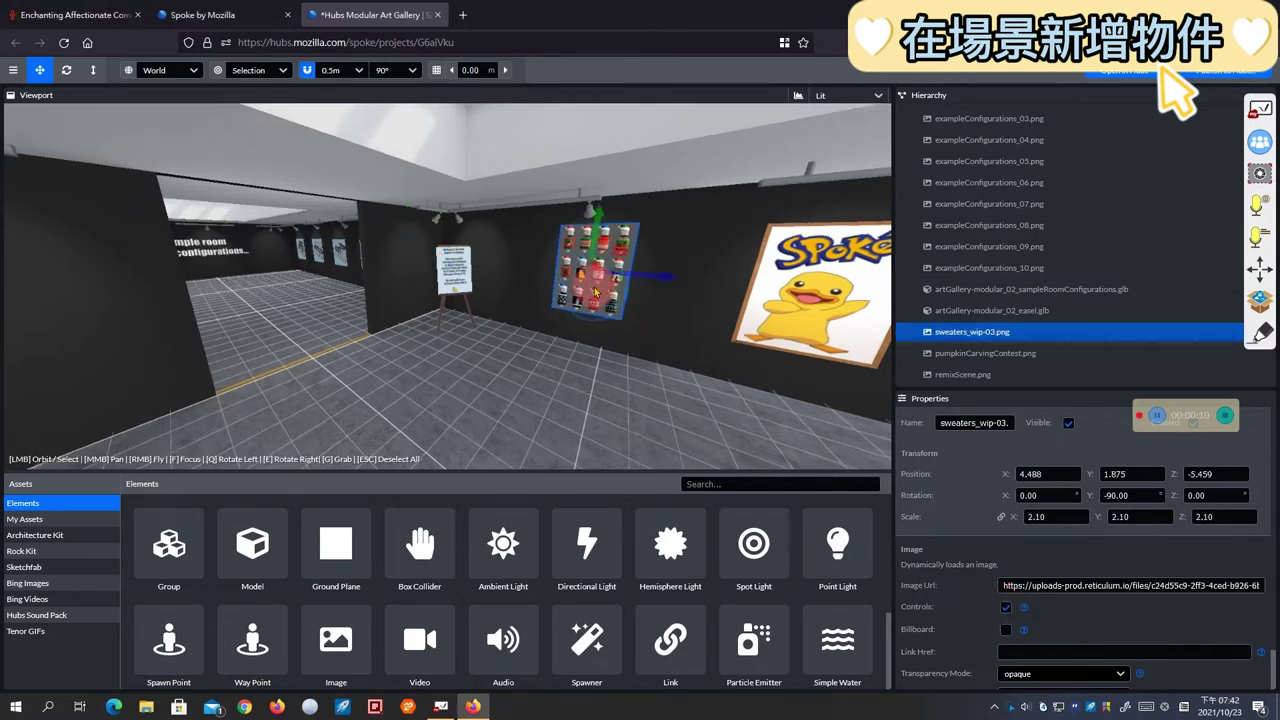
{"action": "left_click", "coordinate": [797, 311]}
{"action": "left_click", "coordinate": [634, 403]}
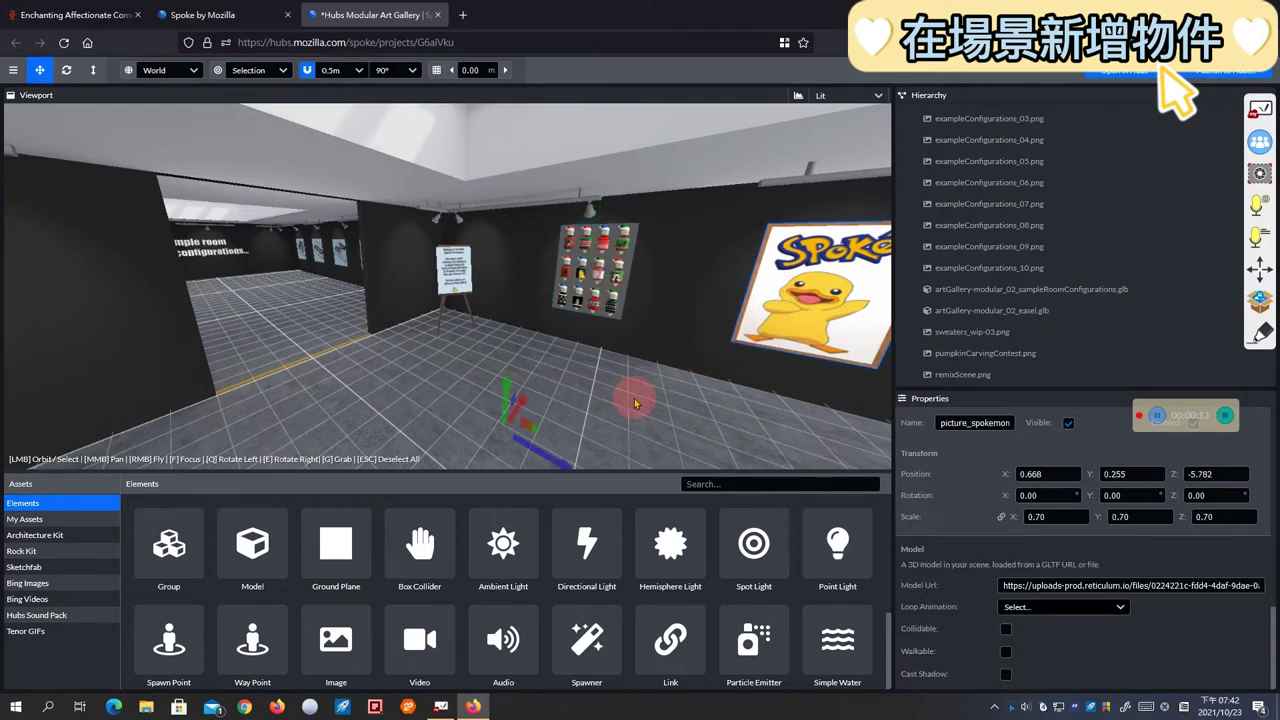
{"action": "left_click", "coordinate": [593, 289]}
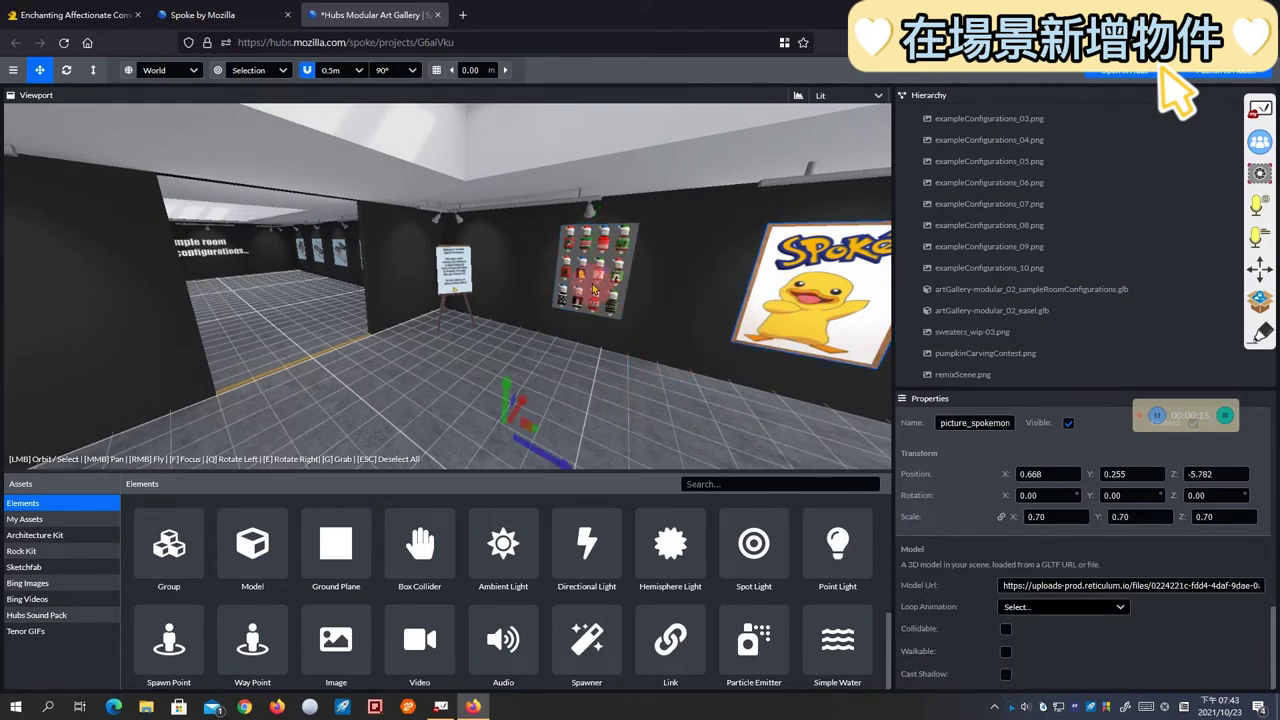
{"action": "left_click", "coordinate": [770, 308]}
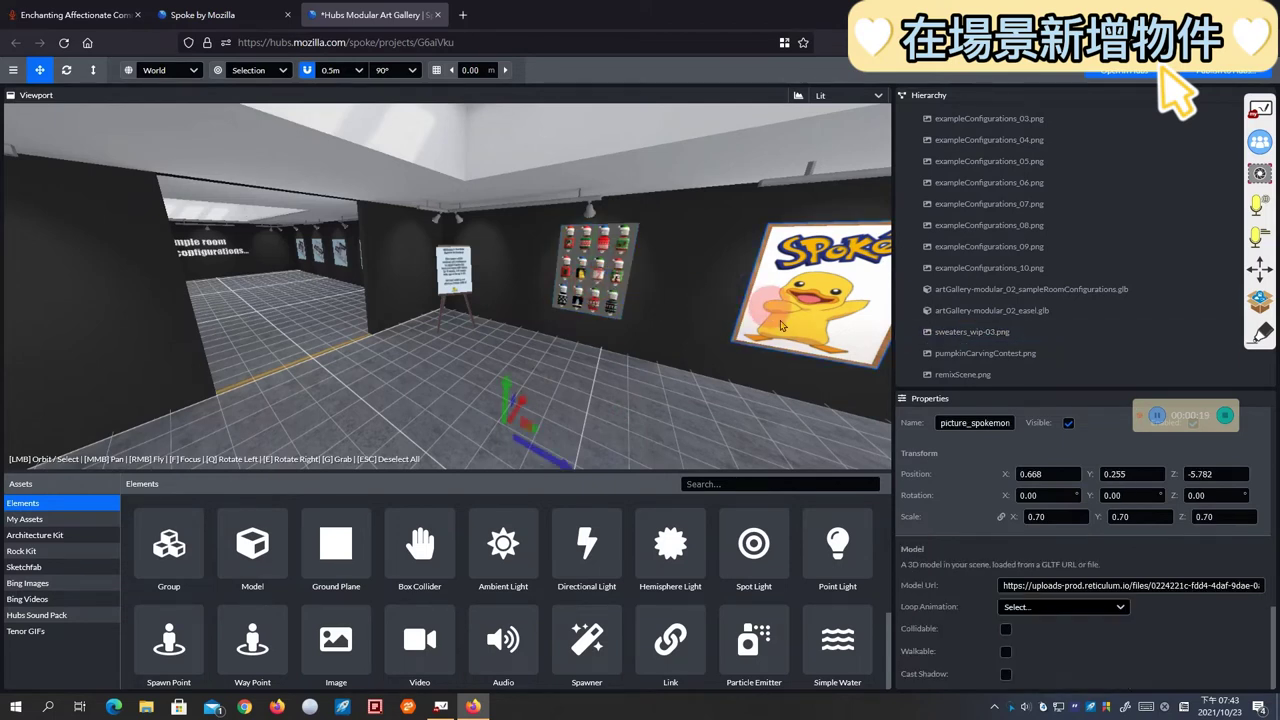
Mark the duck picture's Model Url and the Image, Video and Audio elements in red, and erase all the marks
{"action": "left_click", "coordinate": [1262, 339]}
{"action": "mouse_move", "coordinate": [977, 601]}
{"action": "left_mouse_down"}
{"action": "mouse_move", "coordinate": [986, 571]}
{"action": "mouse_move", "coordinate": [1138, 544]}
{"action": "mouse_move", "coordinate": [1244, 553]}
{"action": "mouse_move", "coordinate": [1011, 612]}
{"action": "mouse_move", "coordinate": [971, 607]}
{"action": "mouse_move", "coordinate": [980, 557]}
{"action": "mouse_move", "coordinate": [1014, 510]}
{"action": "left_mouse_up"}
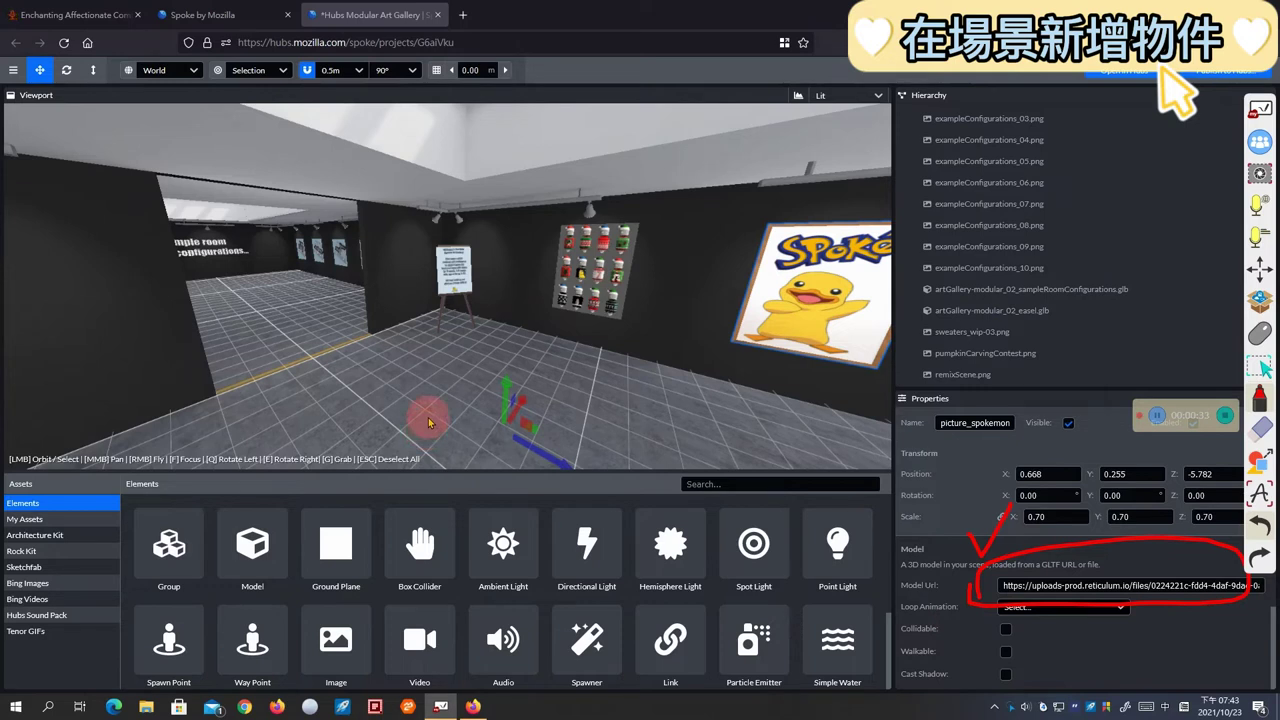
{"action": "mouse_move", "coordinate": [312, 600]}
{"action": "left_mouse_down"}
{"action": "mouse_move", "coordinate": [350, 618]}
{"action": "mouse_move", "coordinate": [375, 598]}
{"action": "mouse_move", "coordinate": [548, 587]}
{"action": "left_mouse_up"}
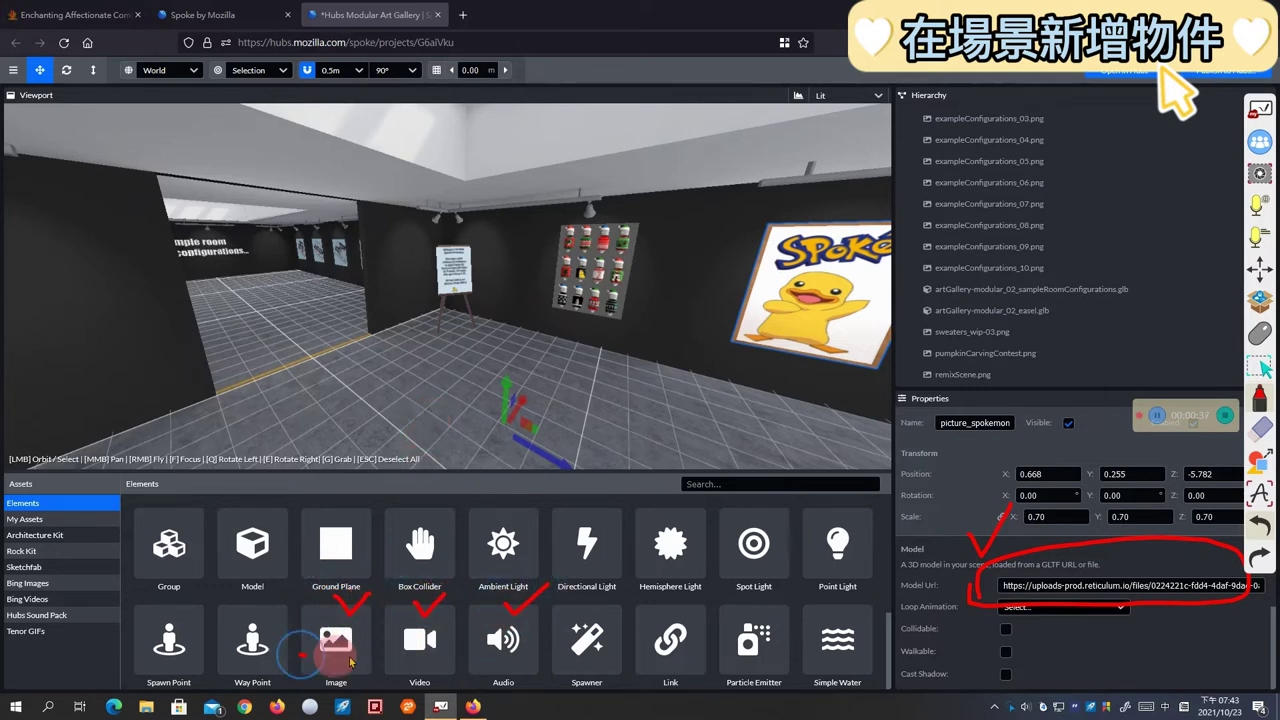
{"action": "left_click_drag", "start_coordinate": [300, 658], "coordinate": [541, 655]}
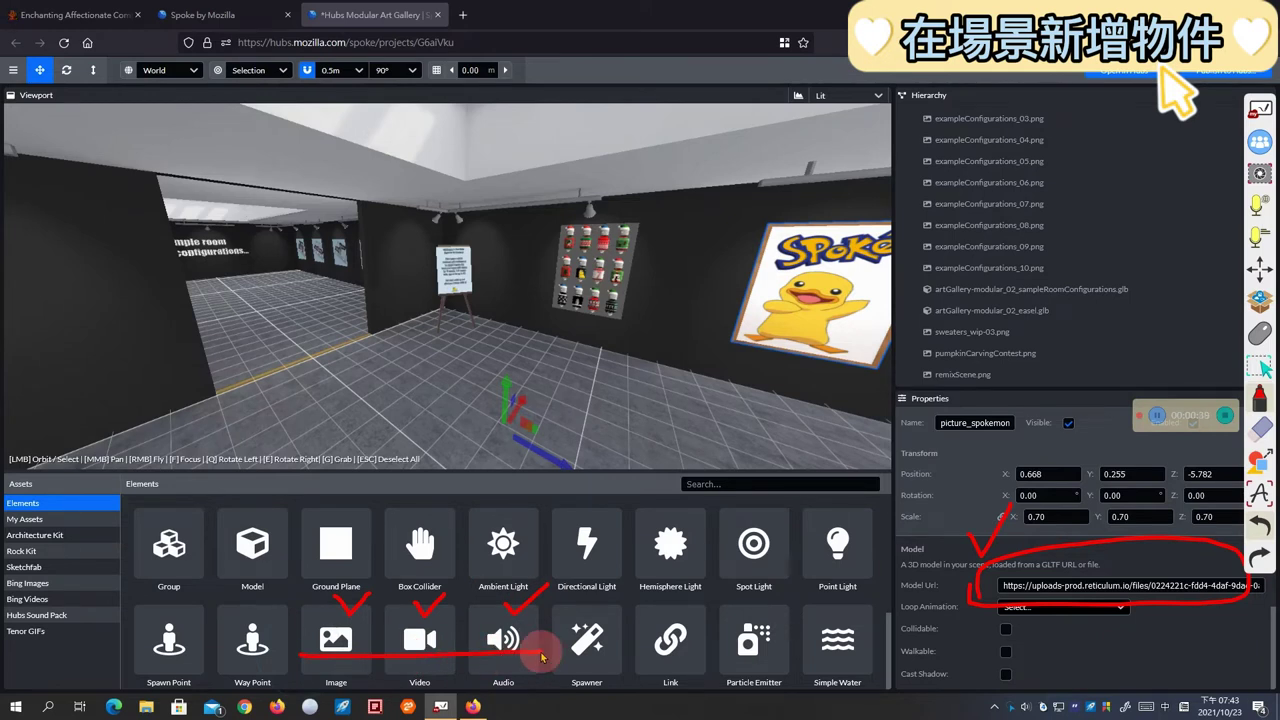
{"action": "mouse_move", "coordinate": [300, 658]}
{"action": "left_mouse_down"}
{"action": "mouse_move", "coordinate": [310, 603]}
{"action": "mouse_move", "coordinate": [528, 602]}
{"action": "mouse_move", "coordinate": [528, 655]}
{"action": "left_mouse_up"}
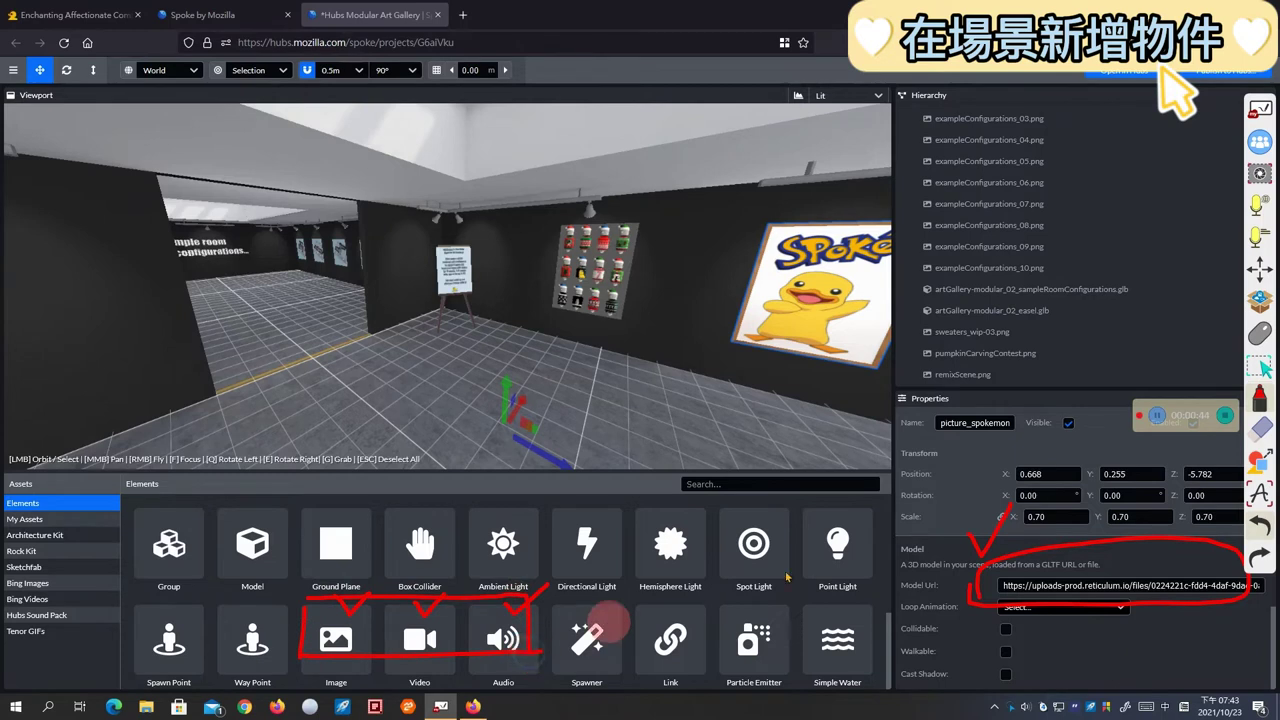
{"action": "left_click", "coordinate": [1036, 474]}
{"action": "left_click", "coordinate": [1260, 428]}
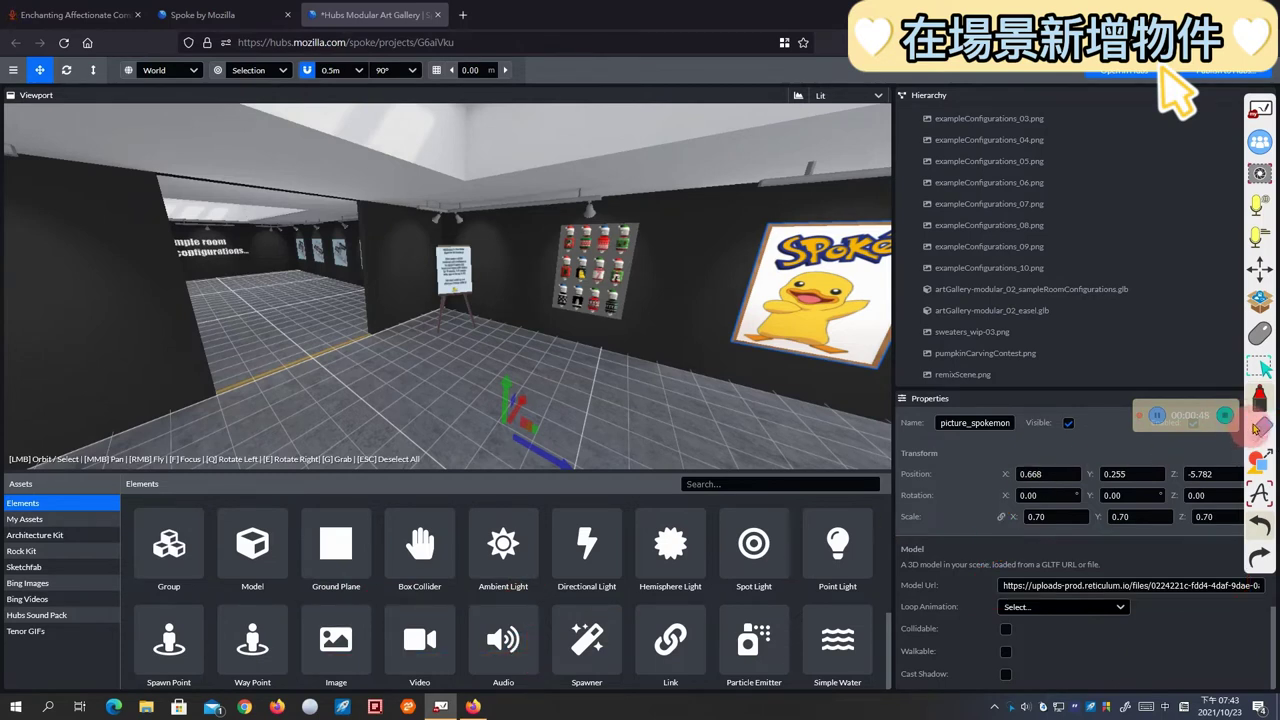
{"action": "left_click", "coordinate": [1263, 338]}
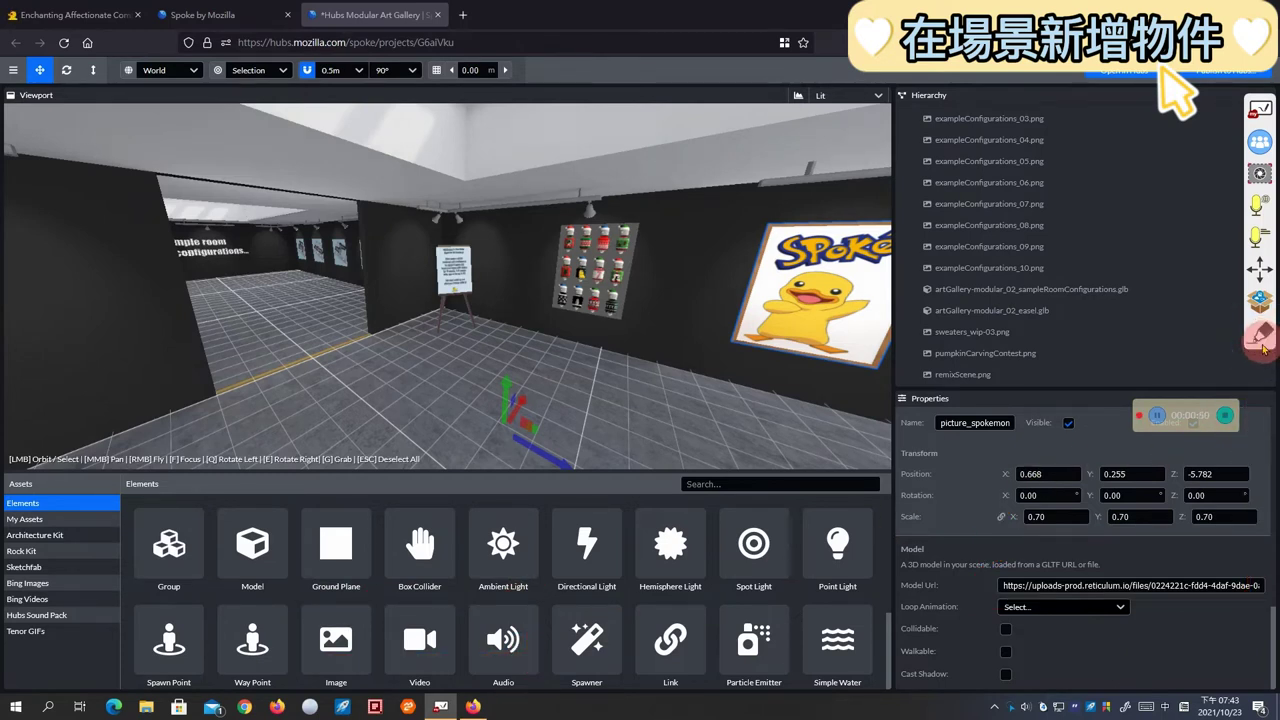
Select the sweaters poster, circle the Image heading in its properties in red, and erase the mark
{"action": "left_click", "coordinate": [1135, 590]}
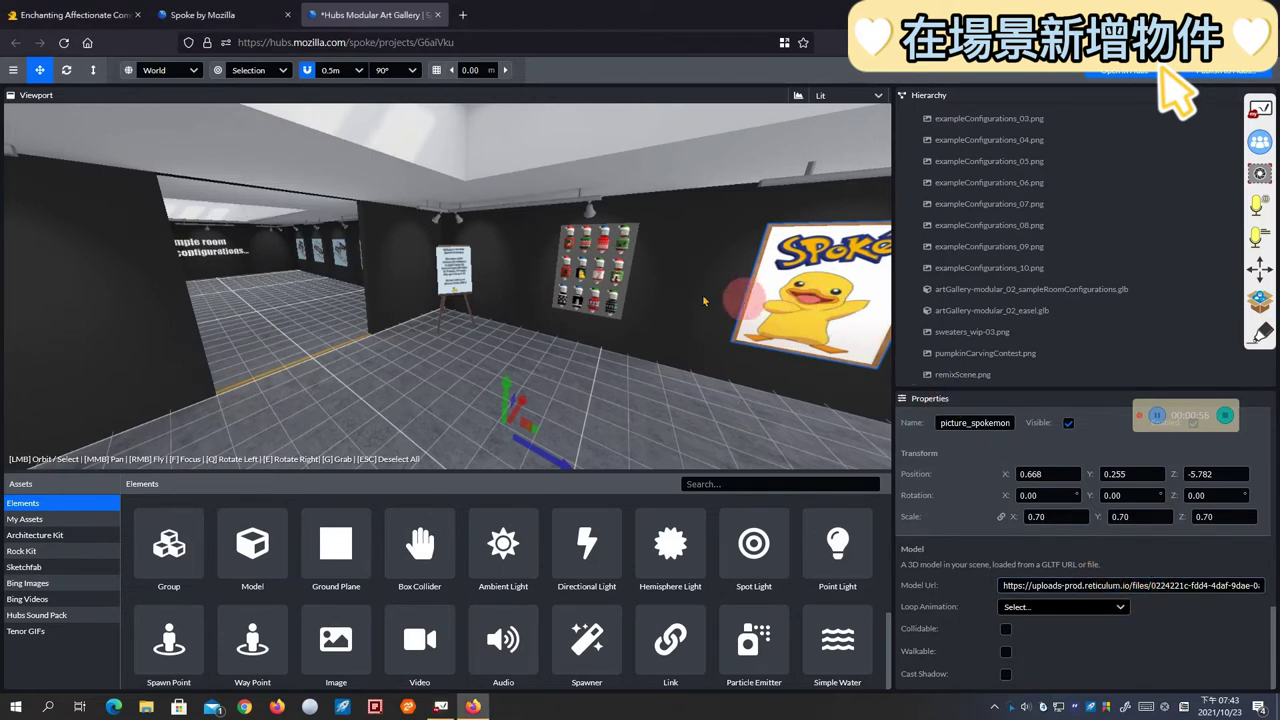
{"action": "left_click", "coordinate": [590, 287]}
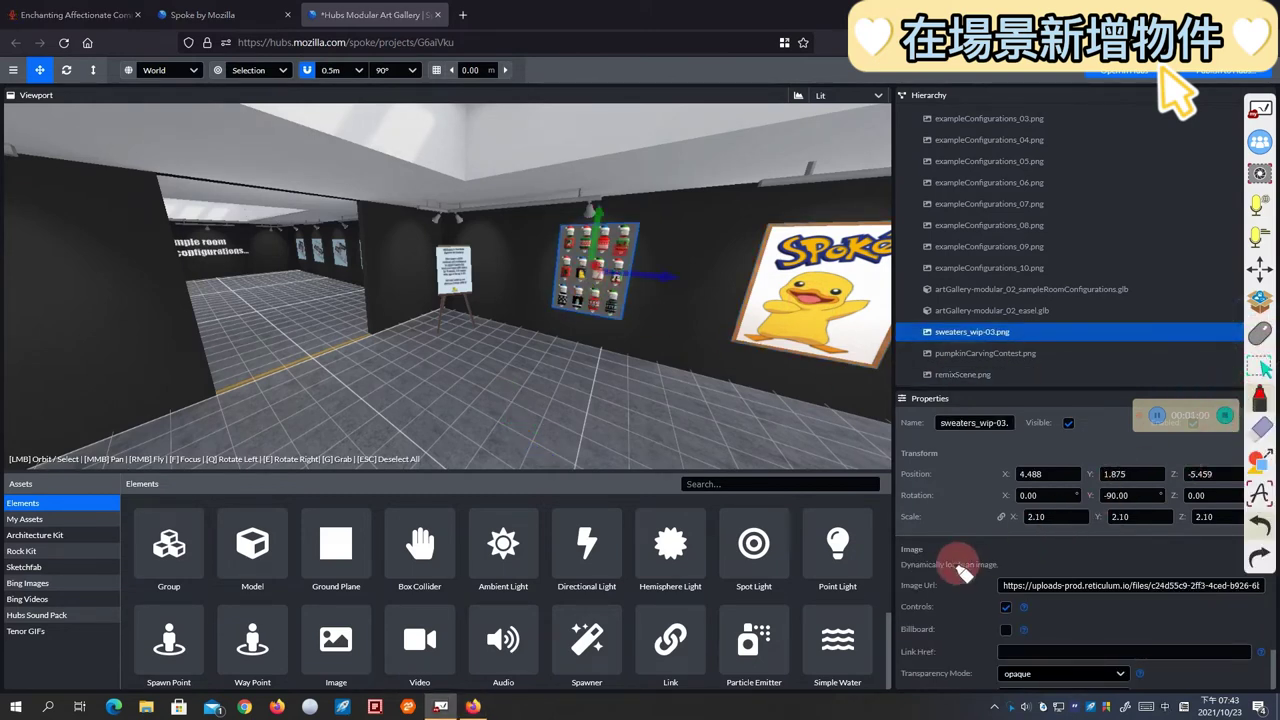
{"action": "mouse_move", "coordinate": [940, 566]}
{"action": "left_mouse_down"}
{"action": "mouse_move", "coordinate": [894, 566]}
{"action": "mouse_move", "coordinate": [897, 541]}
{"action": "mouse_move", "coordinate": [927, 530]}
{"action": "mouse_move", "coordinate": [928, 560]}
{"action": "left_mouse_up"}
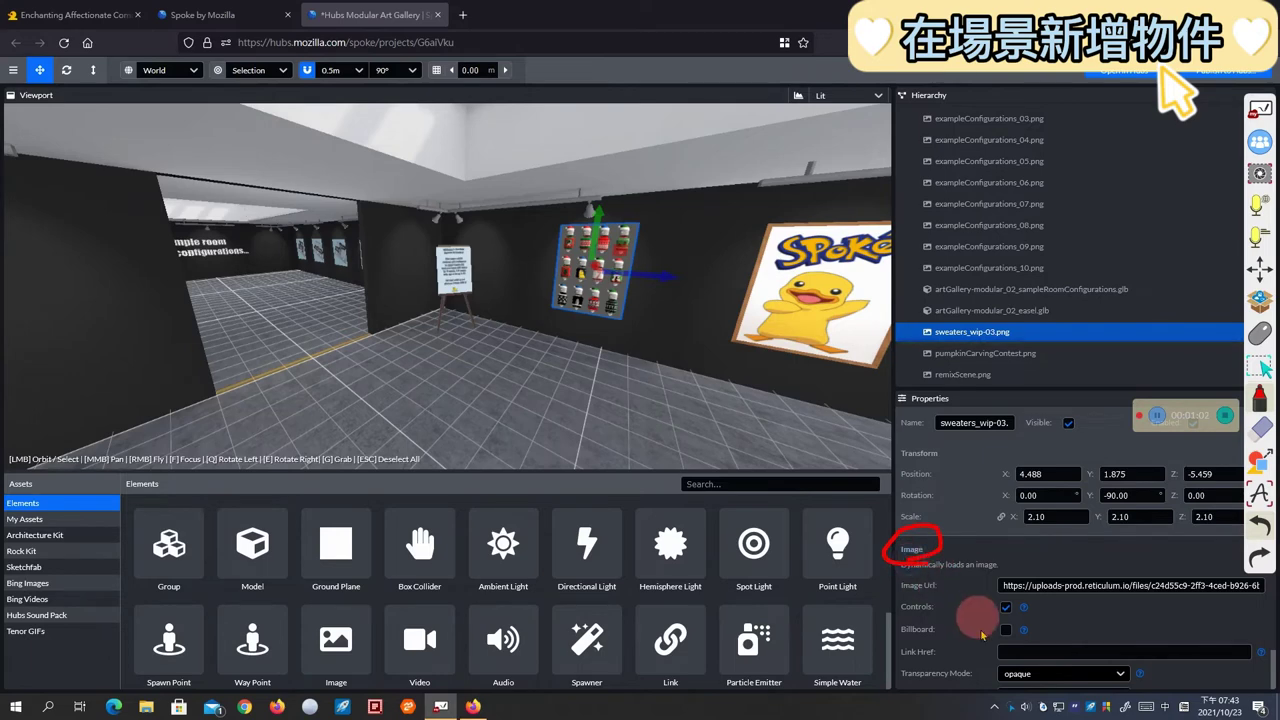
{"action": "left_click", "coordinate": [1262, 428]}
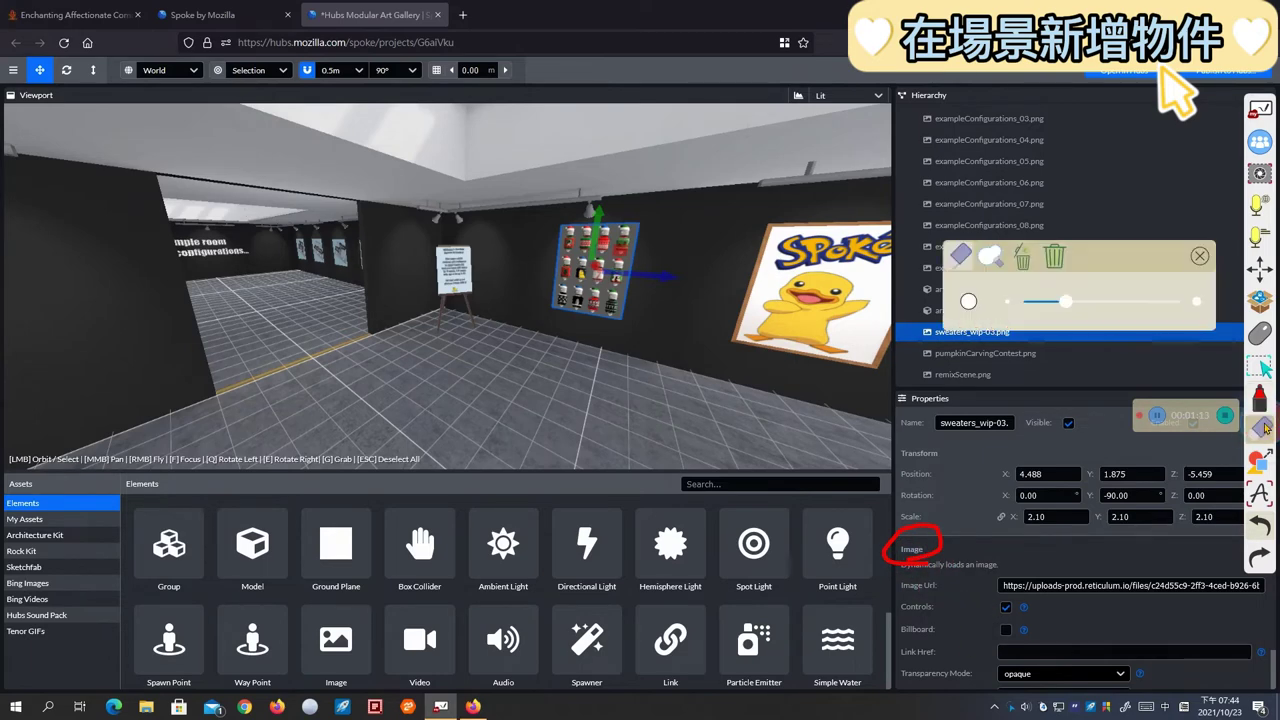
{"action": "left_click", "coordinate": [1058, 257]}
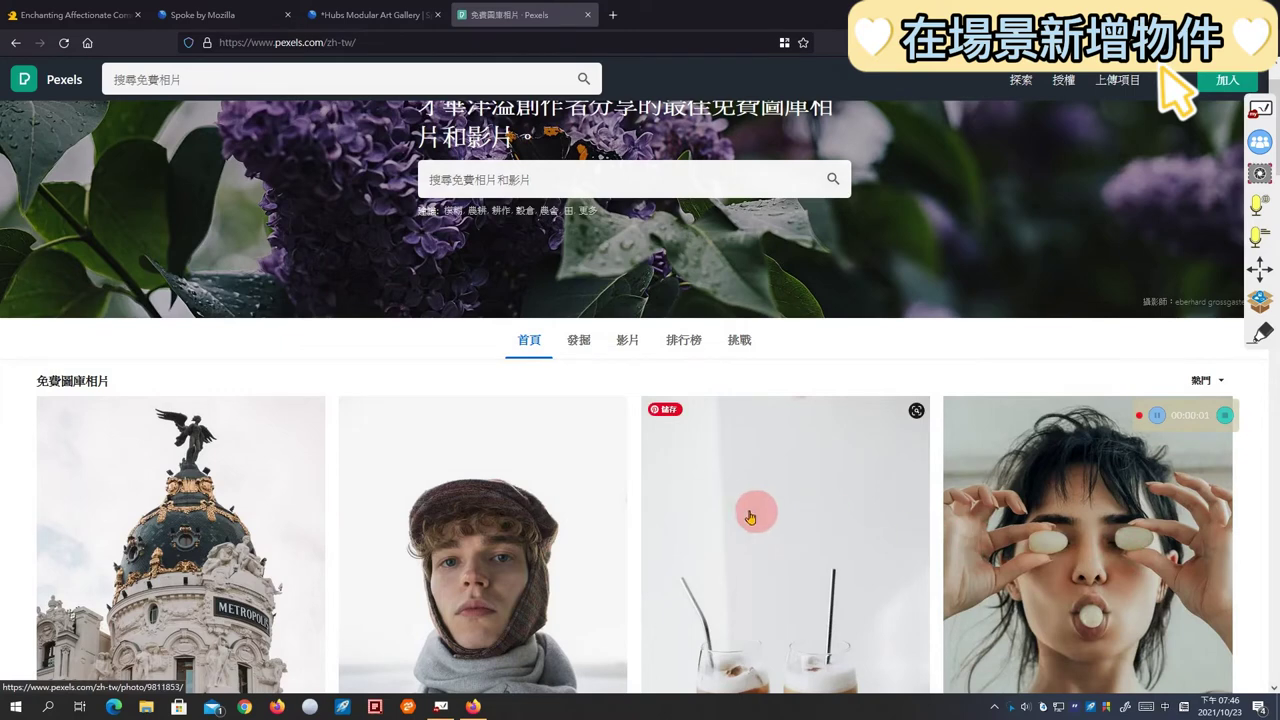
Open the Metropolis building photo on Pexels and download it in the small size (640 x 960)
{"action": "scroll", "coordinate": [740, 512], "scroll_direction": "down", "scroll_amount": 3}
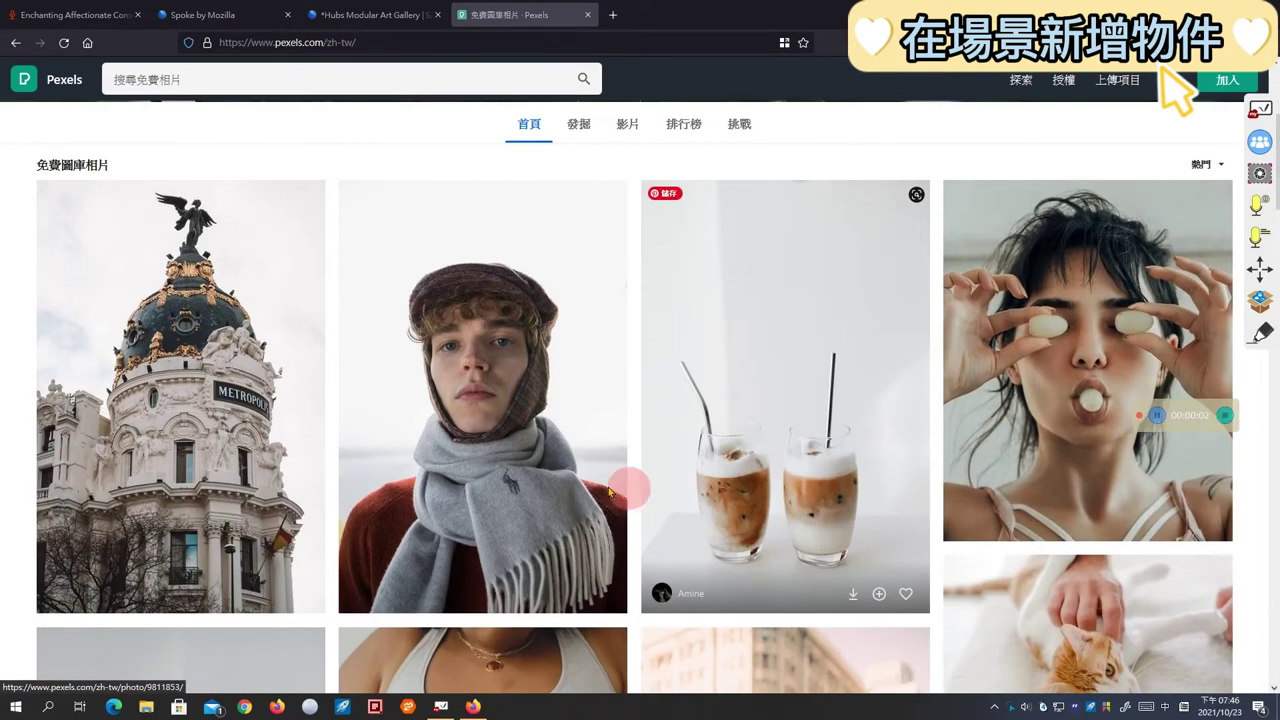
{"action": "left_click", "coordinate": [185, 378]}
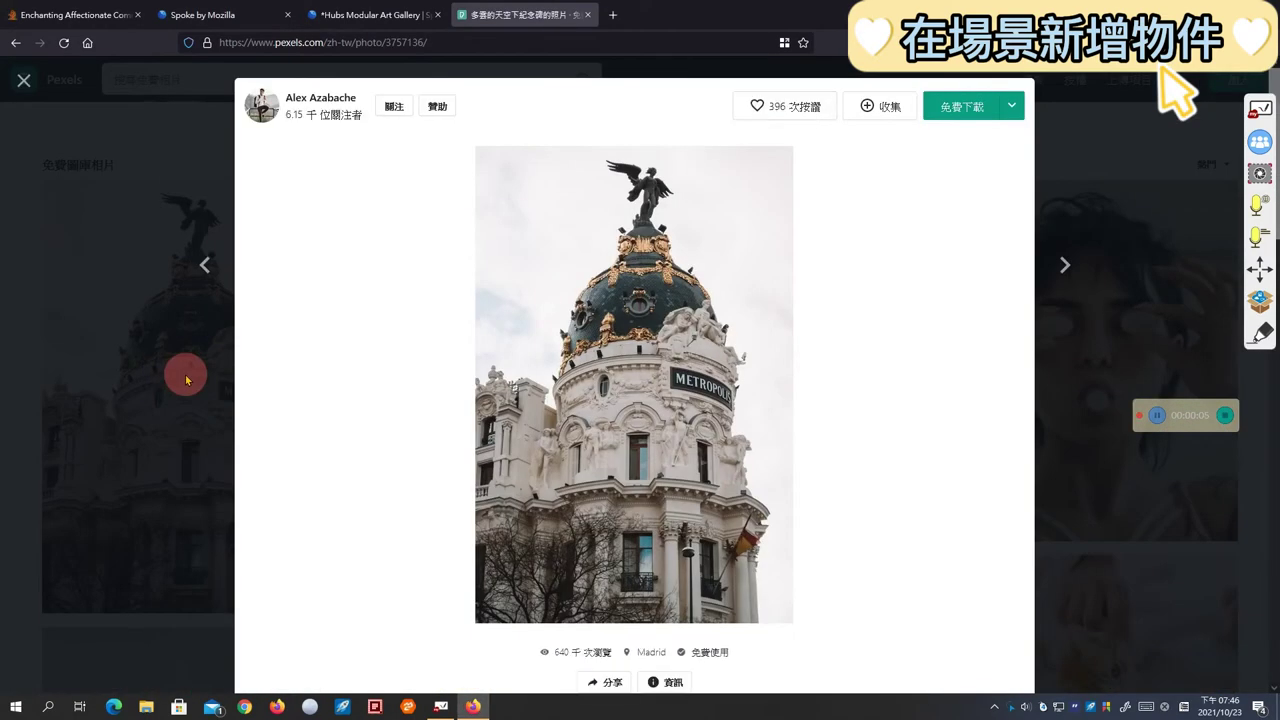
{"action": "left_click", "coordinate": [1012, 110]}
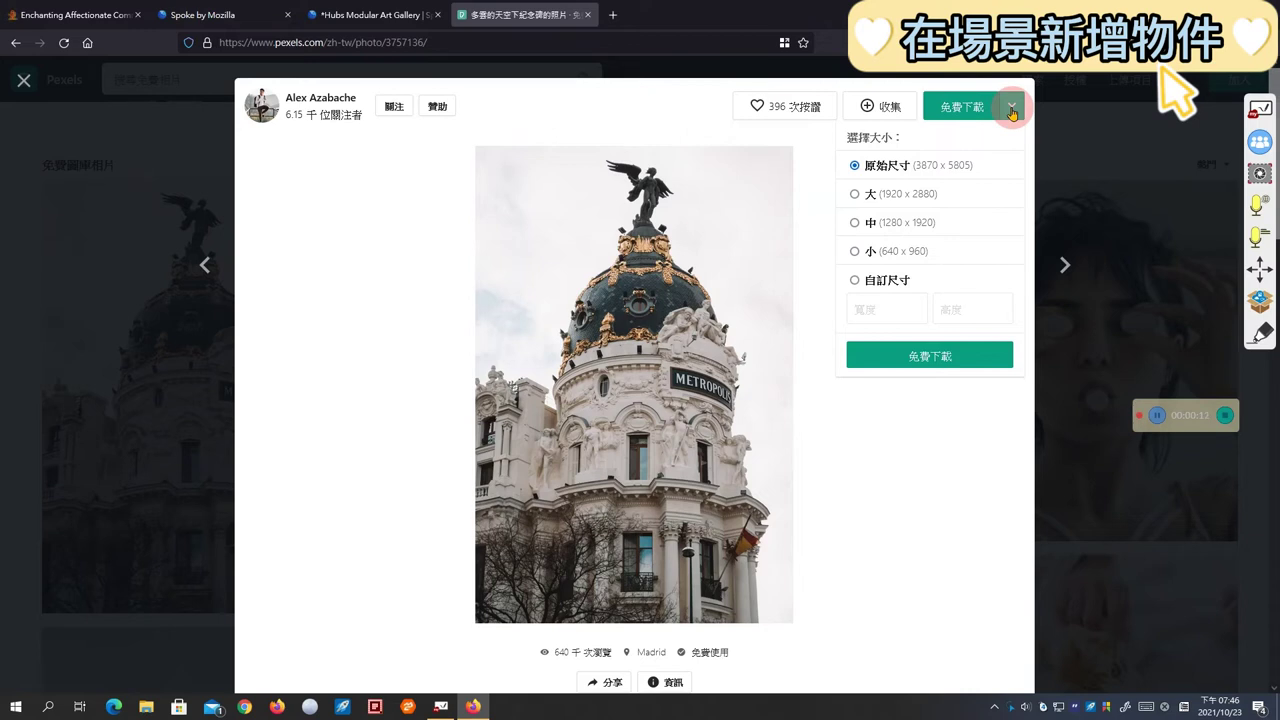
{"action": "left_click", "coordinate": [1086, 213]}
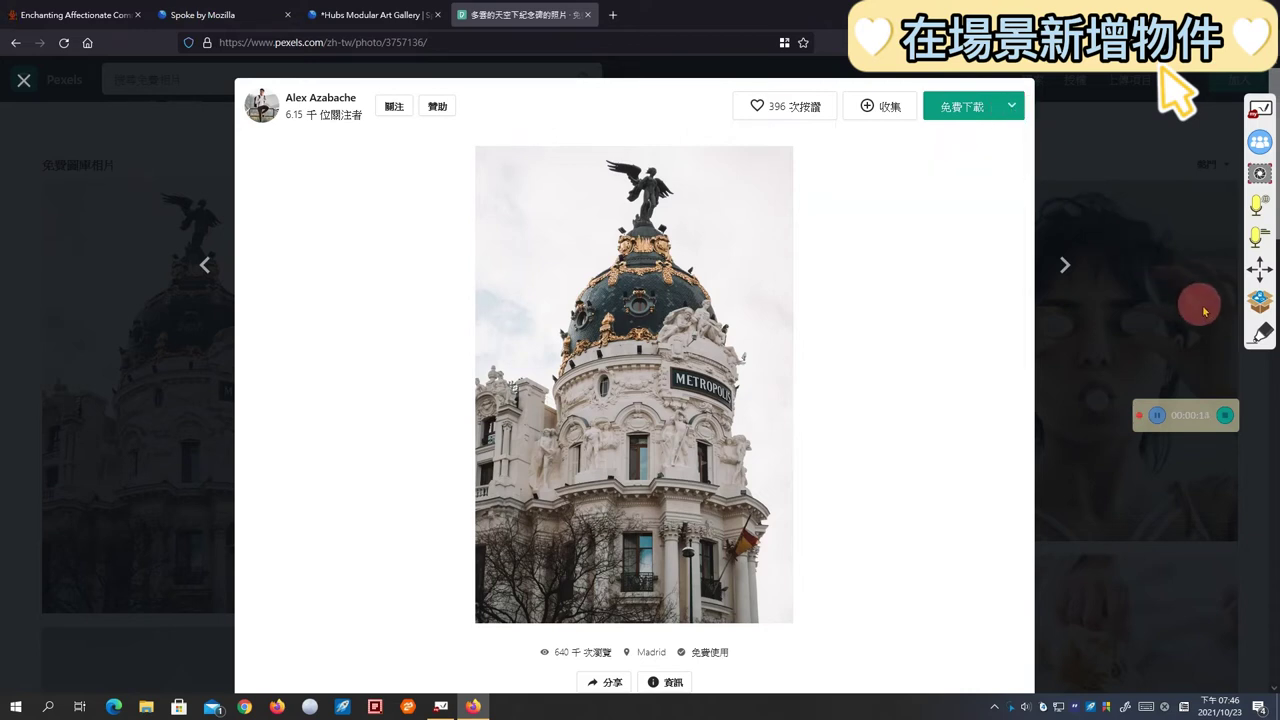
{"action": "left_click", "coordinate": [1007, 112]}
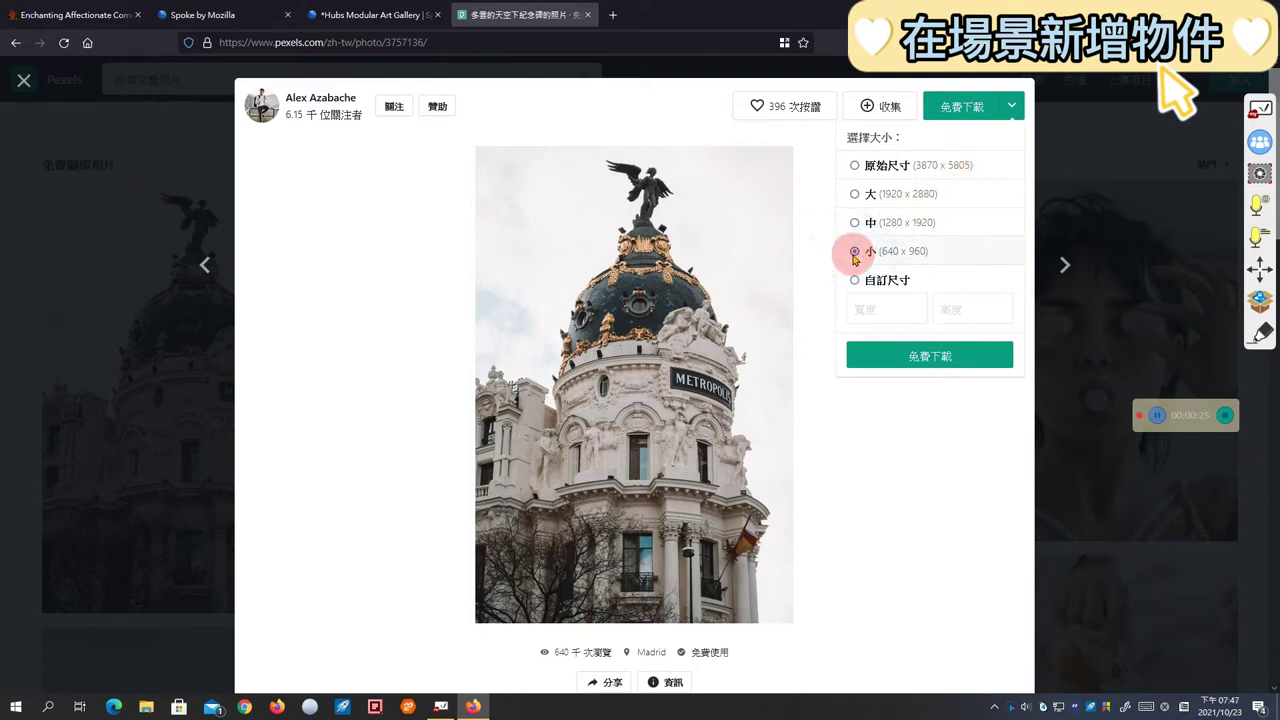
{"action": "left_click", "coordinate": [943, 362]}
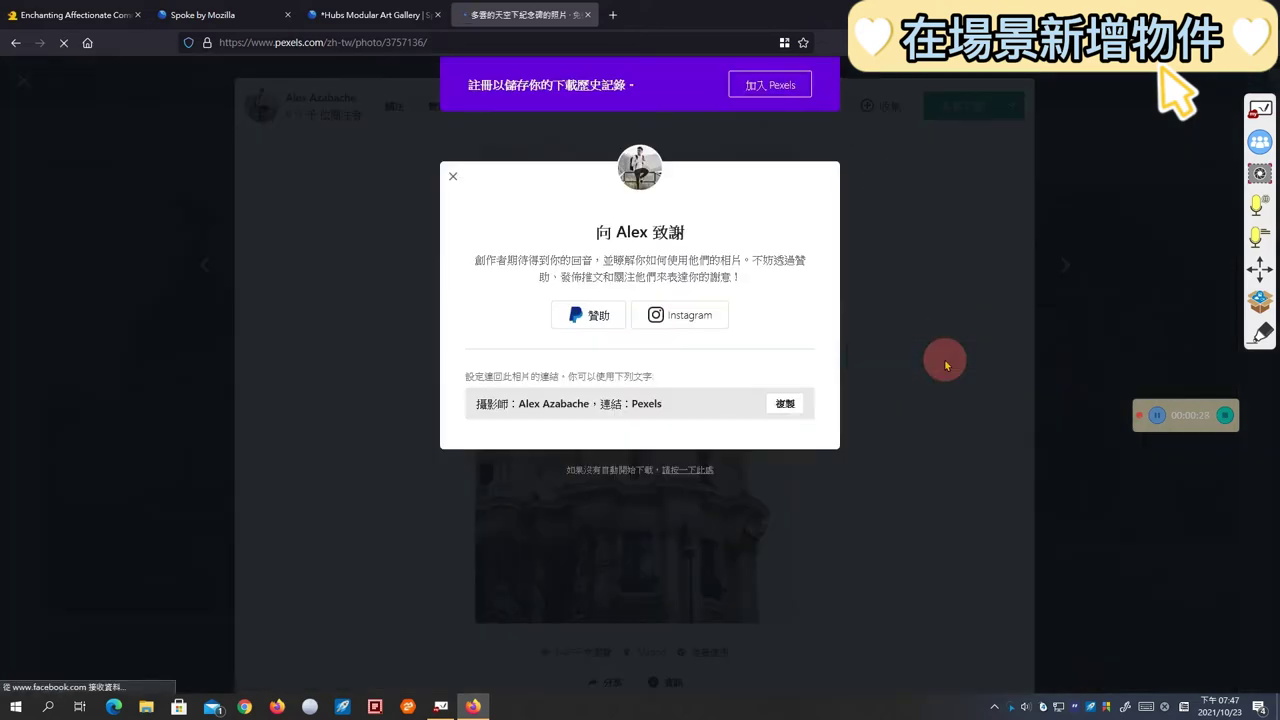
{"action": "left_click", "coordinate": [631, 433]}
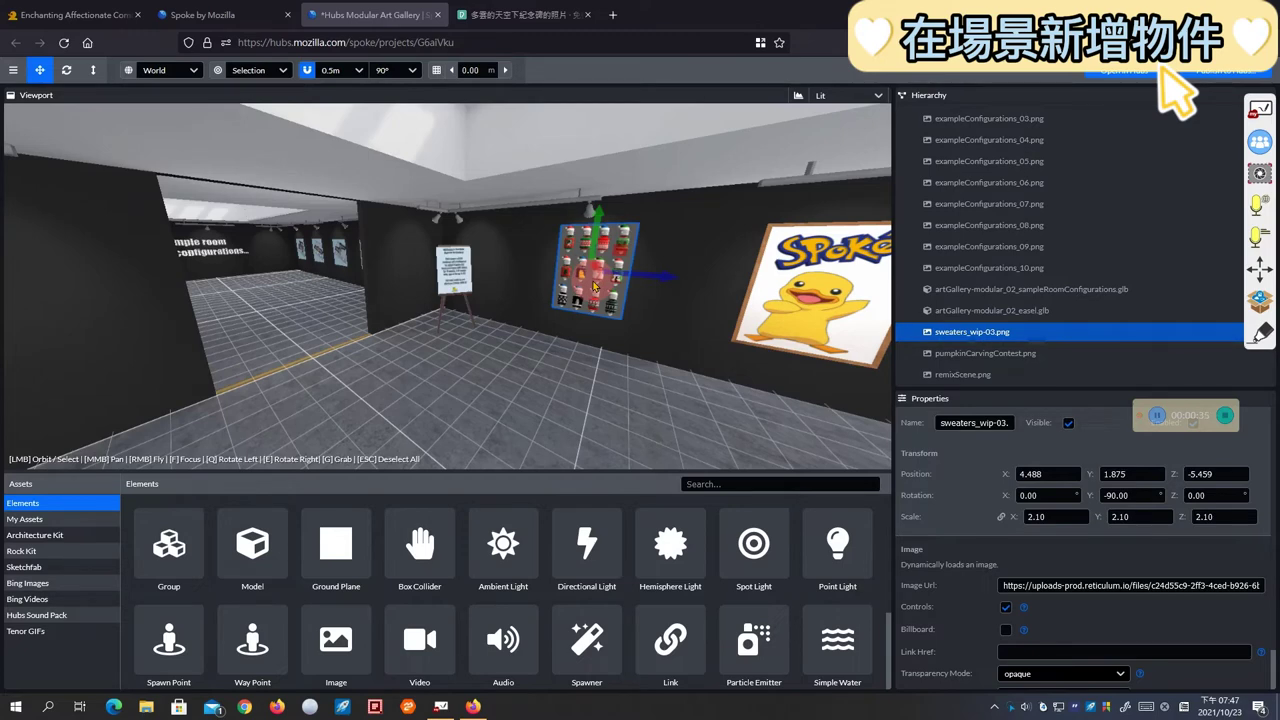
Open imgur.com in a new browser tab
{"action": "left_click", "coordinate": [616, 18]}
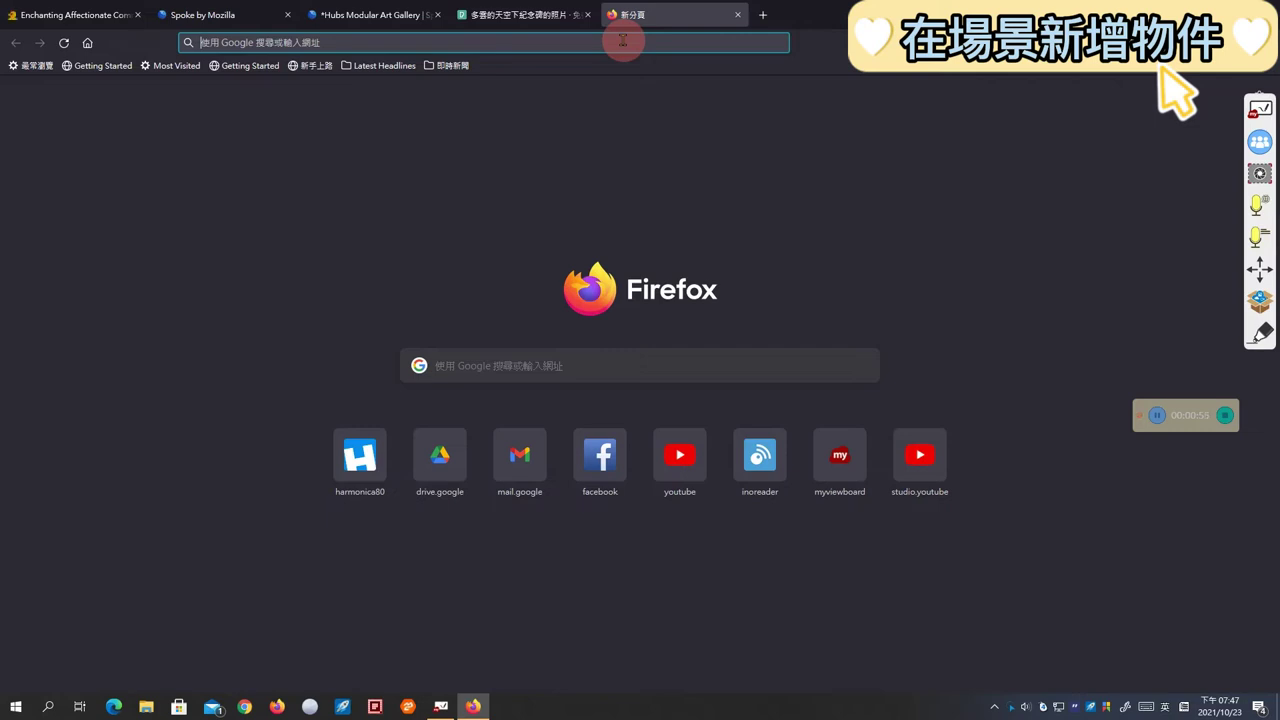
{"action": "type", "text": "imgur.com/"}
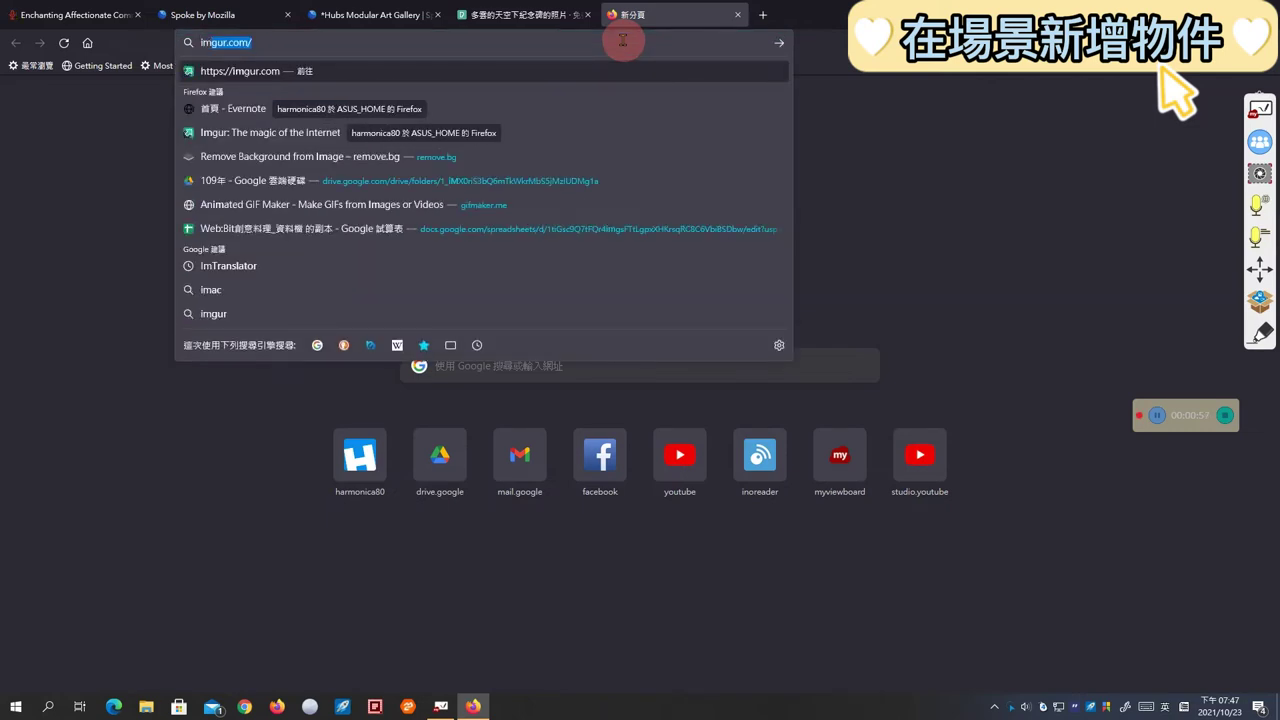
{"action": "key", "text": "Return"}
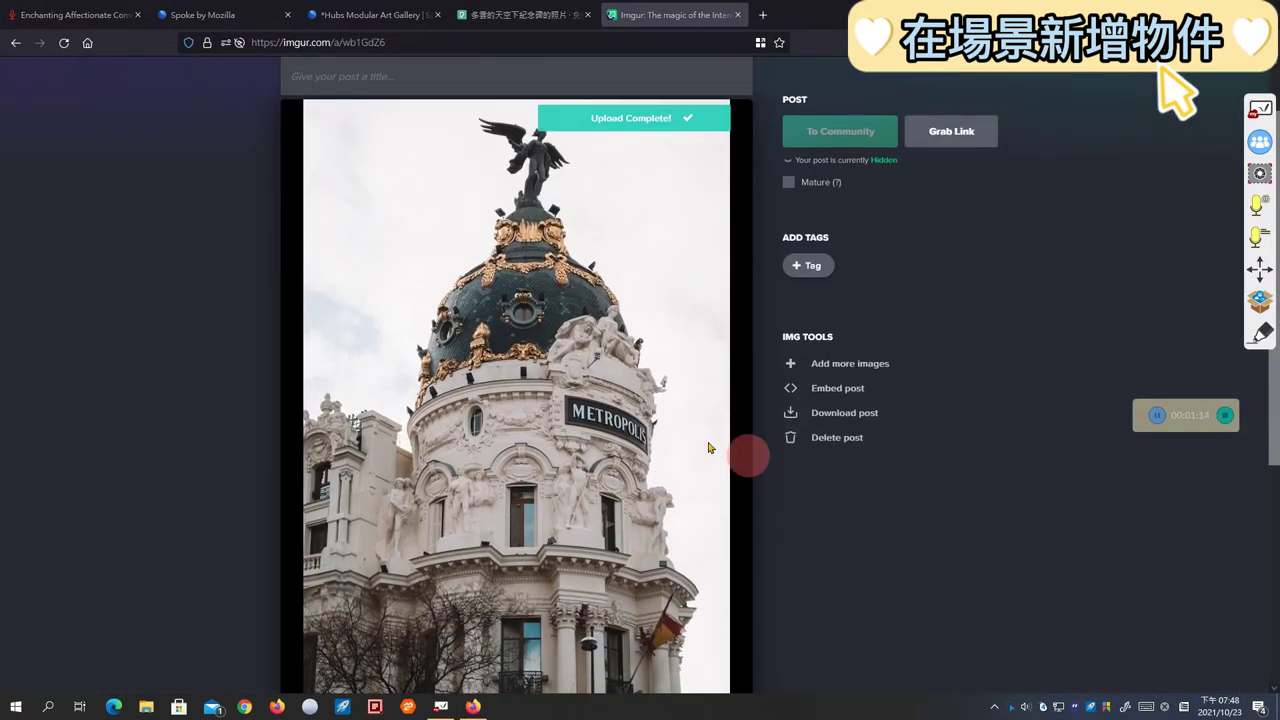
Open the uploaded Metropolis building image from the Imgur post in its own browser tab
{"action": "right_click", "coordinate": [592, 233]}
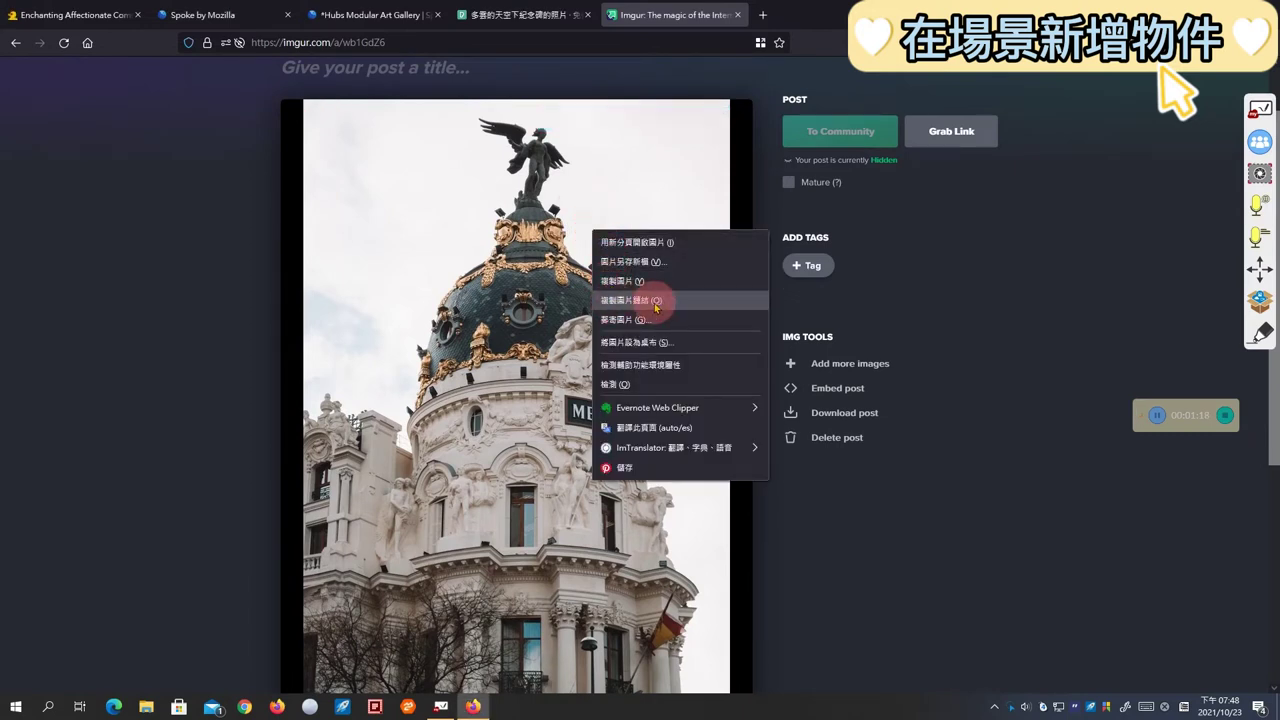
{"action": "left_click", "coordinate": [648, 243]}
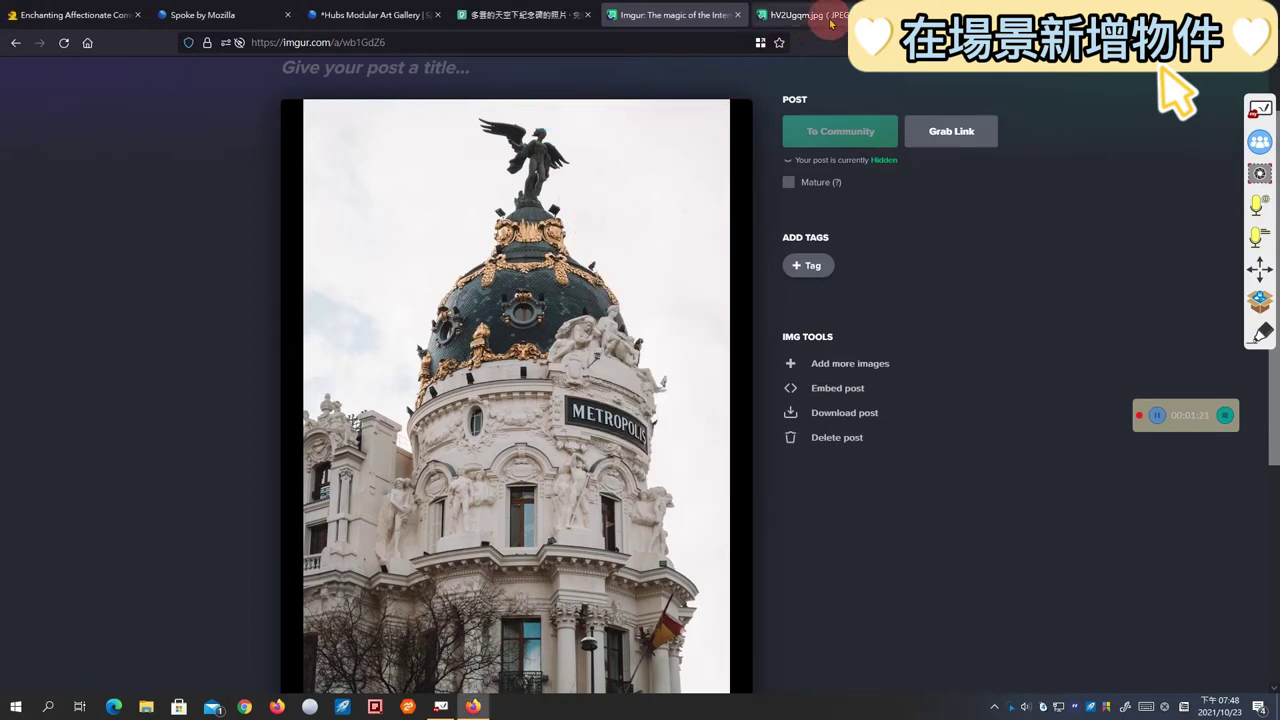
Copy the direct web address of the Metropolis building image from its browser tab, and close that tab
{"action": "left_click", "coordinate": [830, 22]}
{"action": "double_click", "coordinate": [362, 42]}
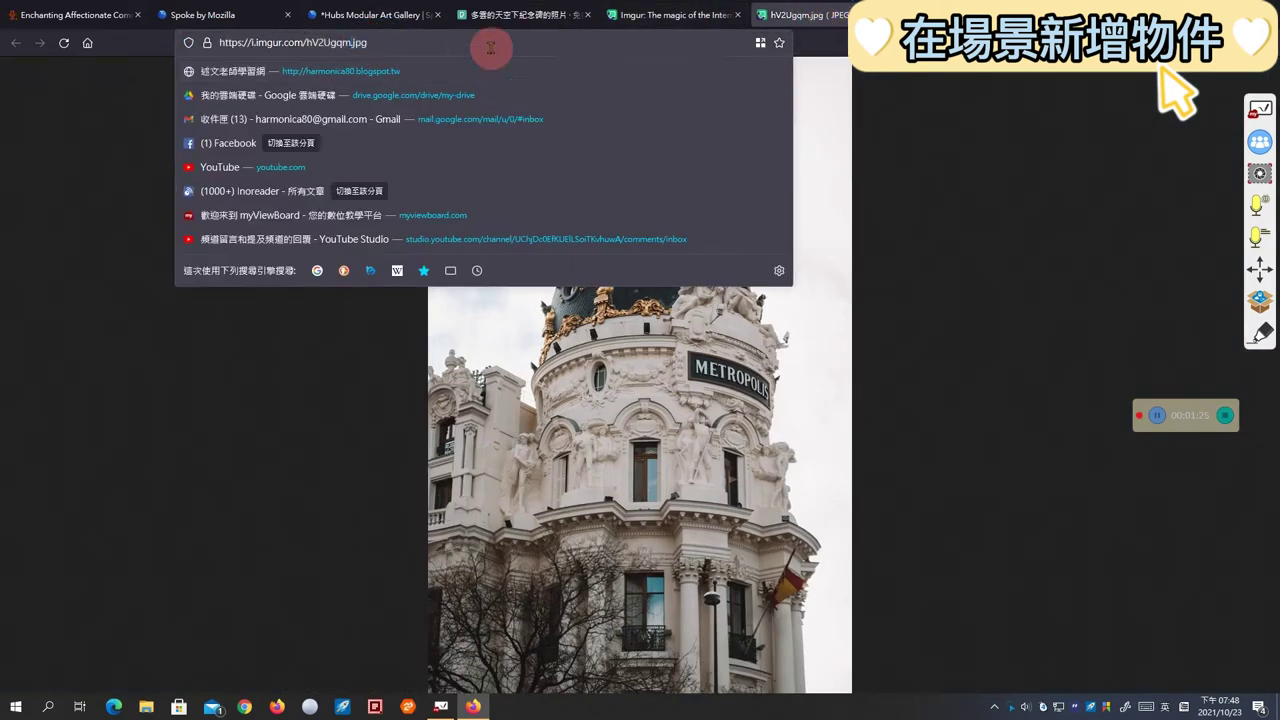
{"action": "left_click_drag", "start_coordinate": [490, 47], "coordinate": [195, 43]}
{"action": "key", "text": "ctrl+c"}
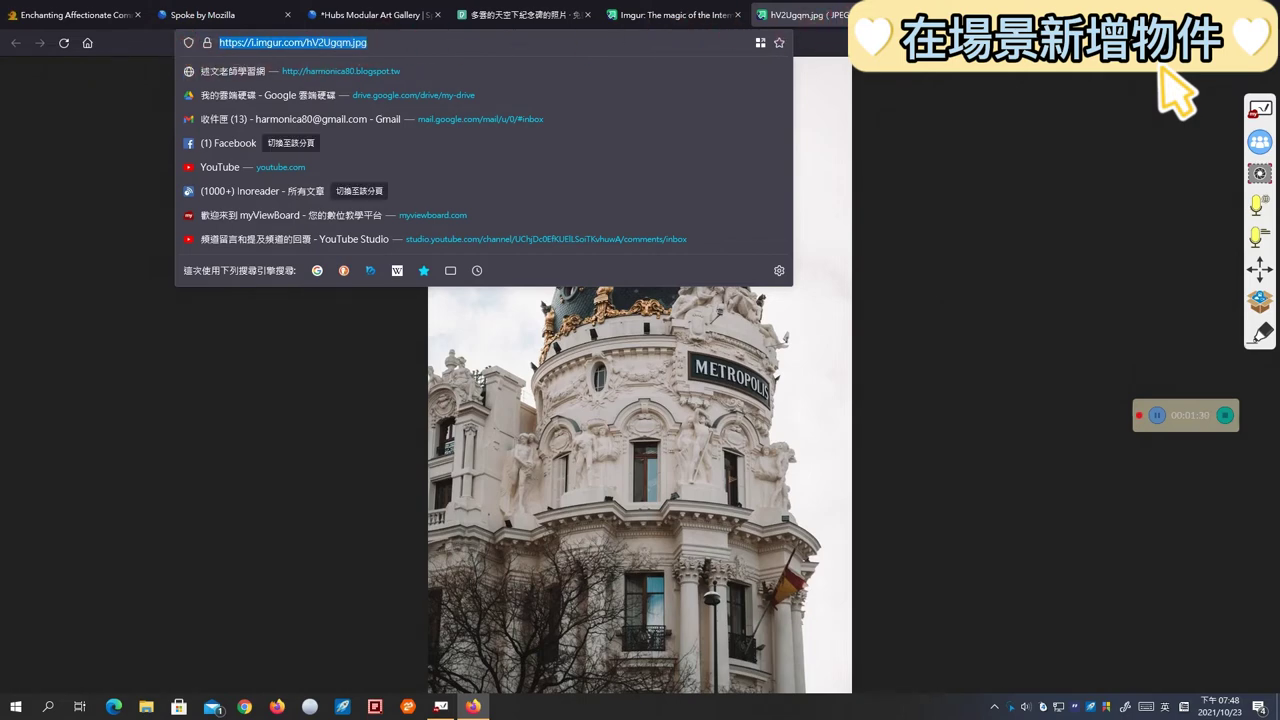
{"action": "key", "text": "ctrl+w"}
{"action": "left_click", "coordinate": [406, 14]}
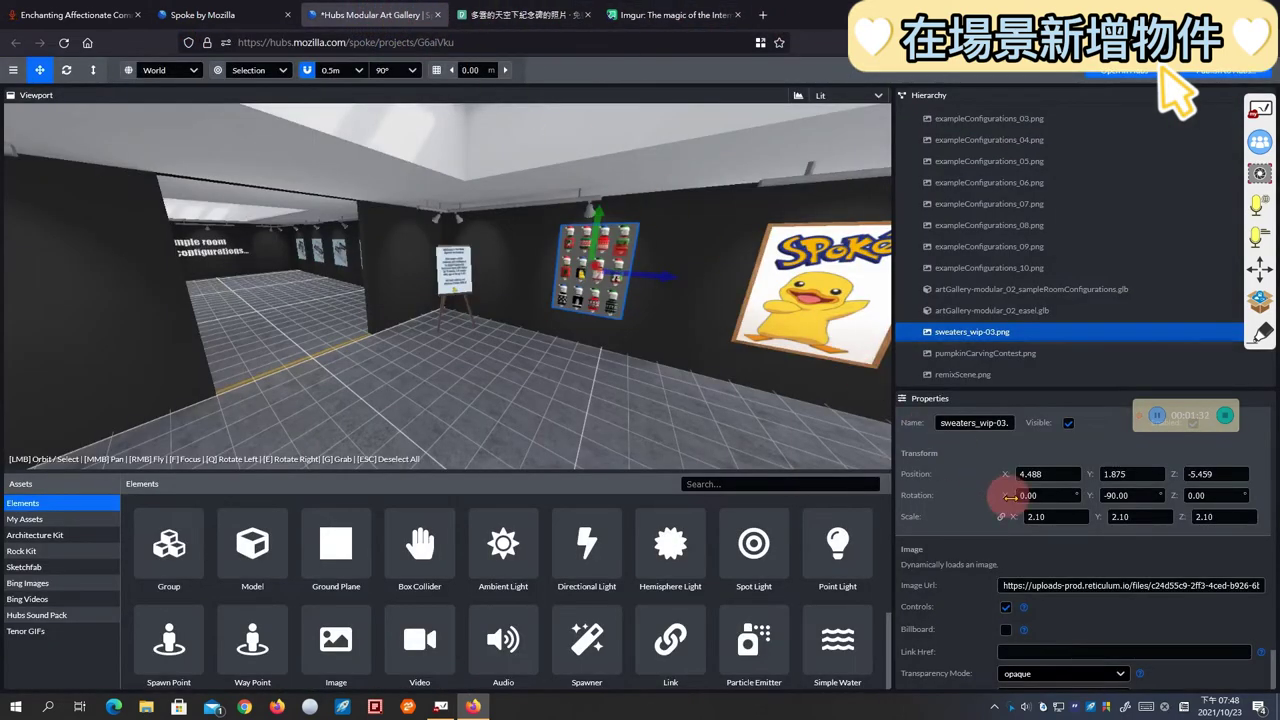
{"action": "triple_click", "coordinate": [1056, 585]}
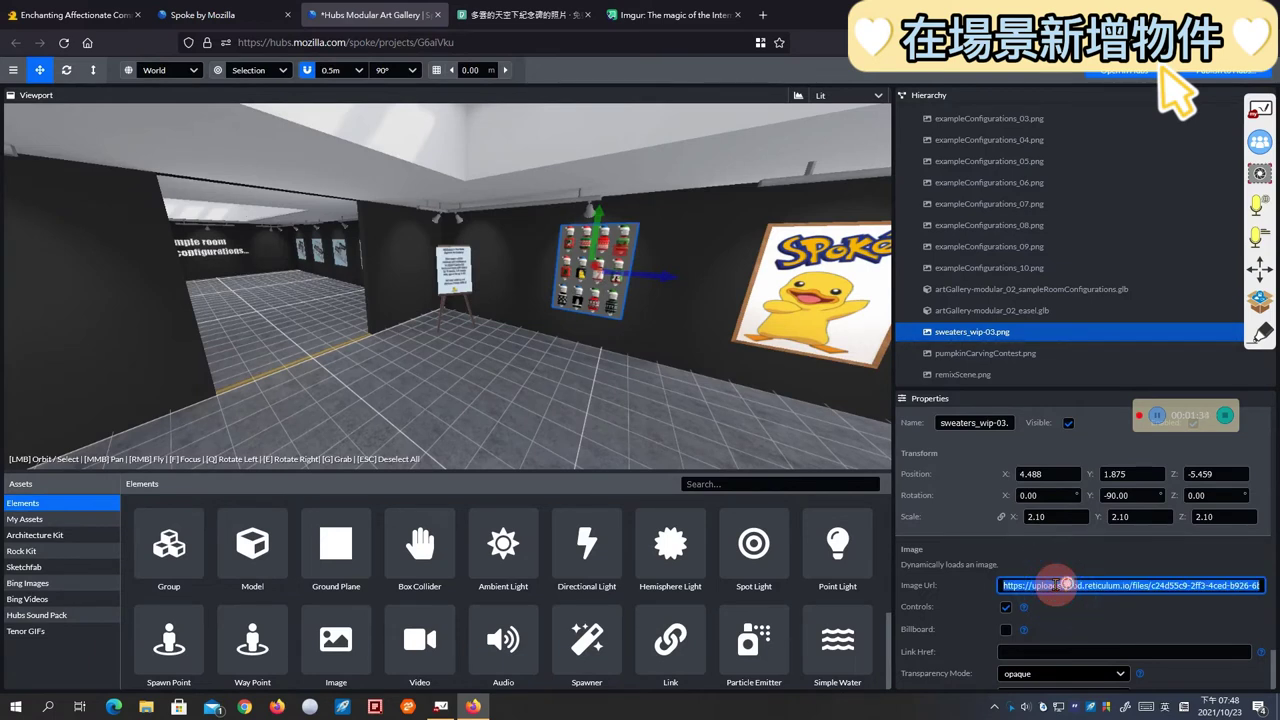
{"action": "key", "text": "ctrl+v"}
{"action": "key", "text": "Return"}
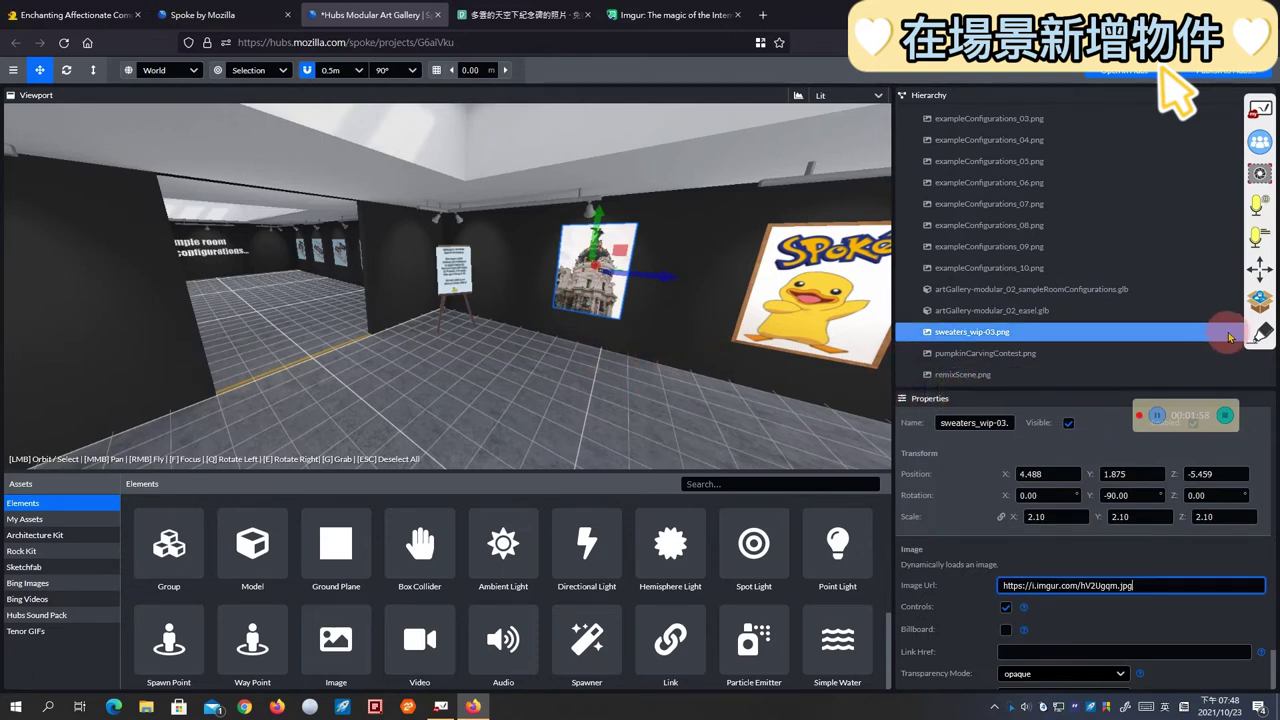
Outline the asset categories in red ink and put tick marks above the Image, Video and Audio elements
{"action": "left_click", "coordinate": [1261, 331]}
{"action": "mouse_move", "coordinate": [44, 474]}
{"action": "left_mouse_down"}
{"action": "mouse_move", "coordinate": [12, 462]}
{"action": "mouse_move", "coordinate": [4, 535]}
{"action": "left_mouse_up"}
{"action": "mouse_move", "coordinate": [5, 652]}
{"action": "left_mouse_down"}
{"action": "mouse_move", "coordinate": [74, 658]}
{"action": "mouse_move", "coordinate": [90, 596]}
{"action": "mouse_move", "coordinate": [89, 499]}
{"action": "mouse_move", "coordinate": [33, 458]}
{"action": "mouse_move", "coordinate": [4, 456]}
{"action": "mouse_move", "coordinate": [152, 600]}
{"action": "mouse_move", "coordinate": [100, 462]}
{"action": "left_mouse_up"}
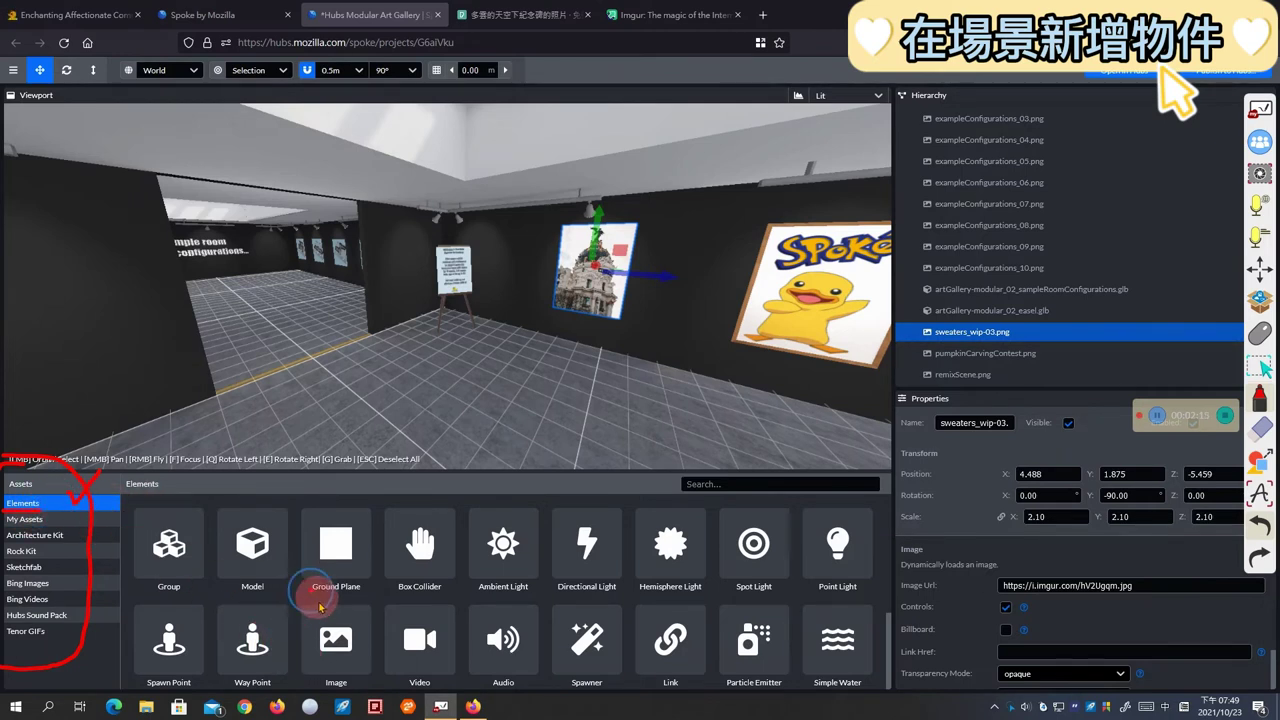
{"action": "mouse_move", "coordinate": [312, 597]}
{"action": "left_mouse_down"}
{"action": "mouse_move", "coordinate": [360, 571]}
{"action": "mouse_move", "coordinate": [411, 606]}
{"action": "mouse_move", "coordinate": [447, 575]}
{"action": "mouse_move", "coordinate": [533, 593]}
{"action": "mouse_move", "coordinate": [562, 562]}
{"action": "left_mouse_up"}
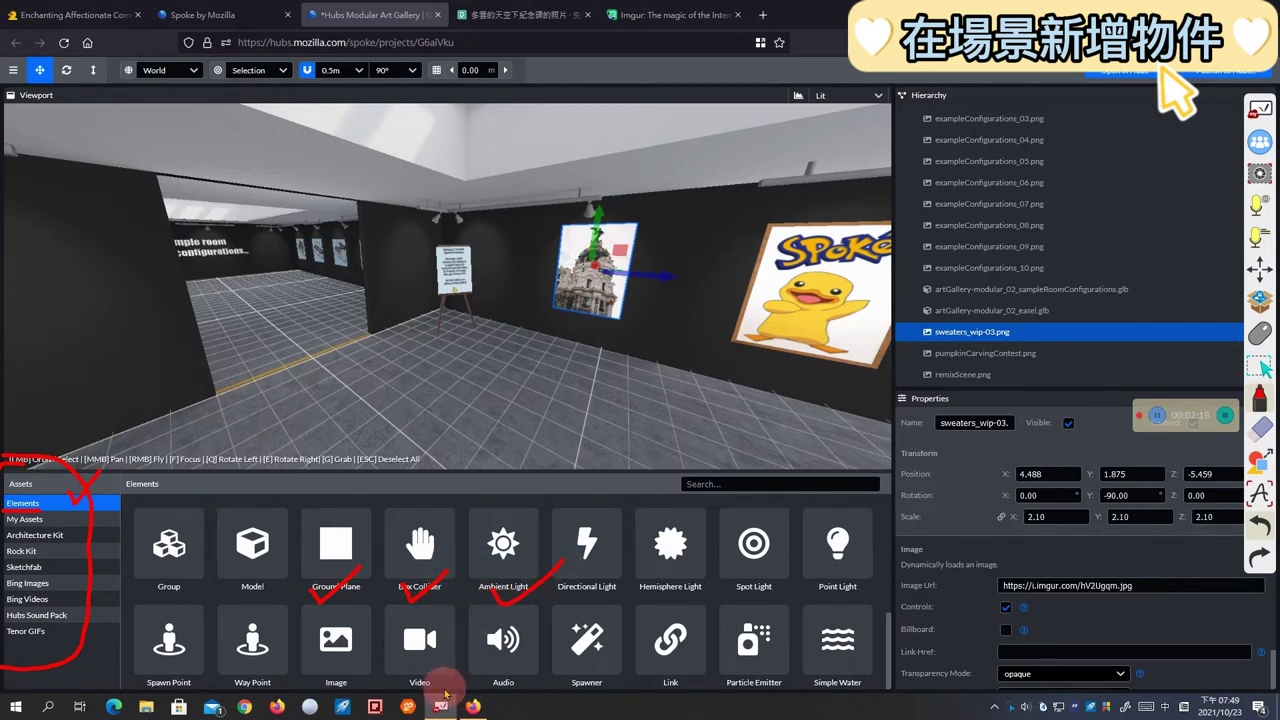
Write "Gif" in red above the elements, cross out the Image element and tick the Video element
{"action": "mouse_move", "coordinate": [434, 410]}
{"action": "left_mouse_down"}
{"action": "mouse_move", "coordinate": [391, 446]}
{"action": "mouse_move", "coordinate": [443, 471]}
{"action": "mouse_move", "coordinate": [429, 450]}
{"action": "mouse_move", "coordinate": [447, 490]}
{"action": "mouse_move", "coordinate": [477, 430]}
{"action": "left_mouse_up"}
{"action": "mouse_move", "coordinate": [538, 392]}
{"action": "left_mouse_down"}
{"action": "mouse_move", "coordinate": [505, 454]}
{"action": "mouse_move", "coordinate": [524, 424]}
{"action": "left_mouse_up"}
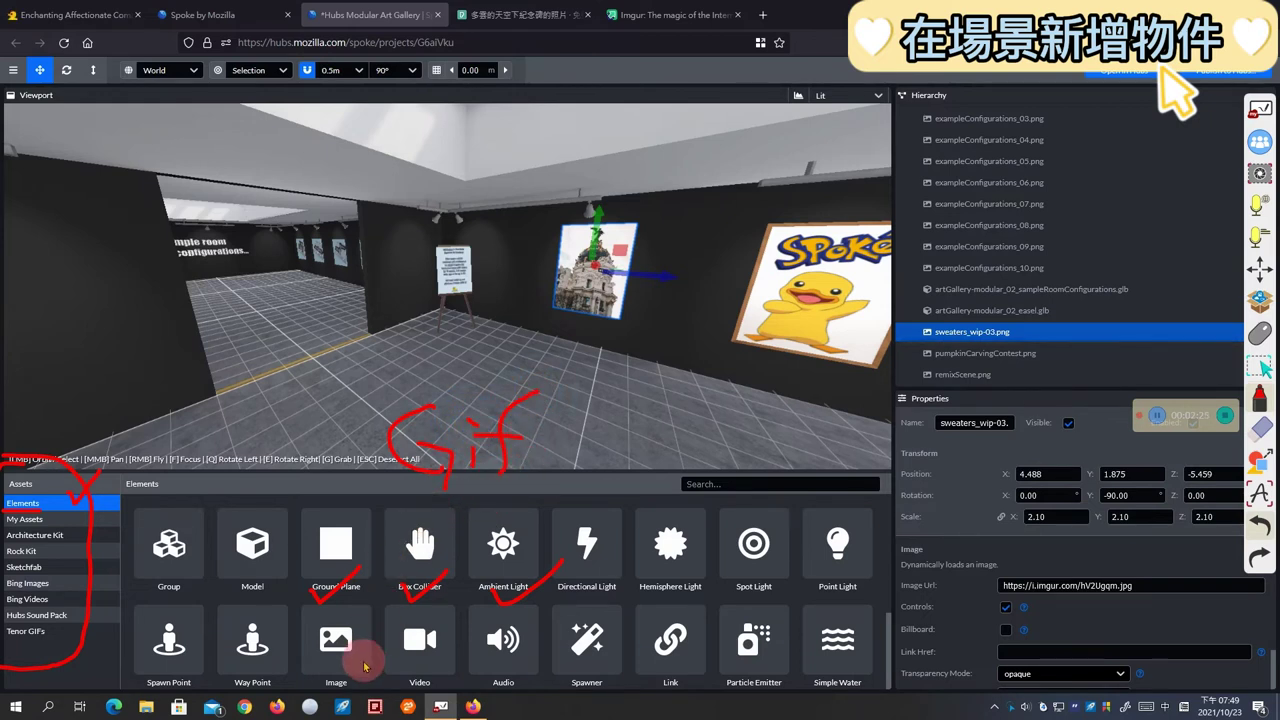
{"action": "left_click_drag", "start_coordinate": [326, 656], "coordinate": [347, 680]}
{"action": "left_click_drag", "start_coordinate": [347, 656], "coordinate": [326, 680]}
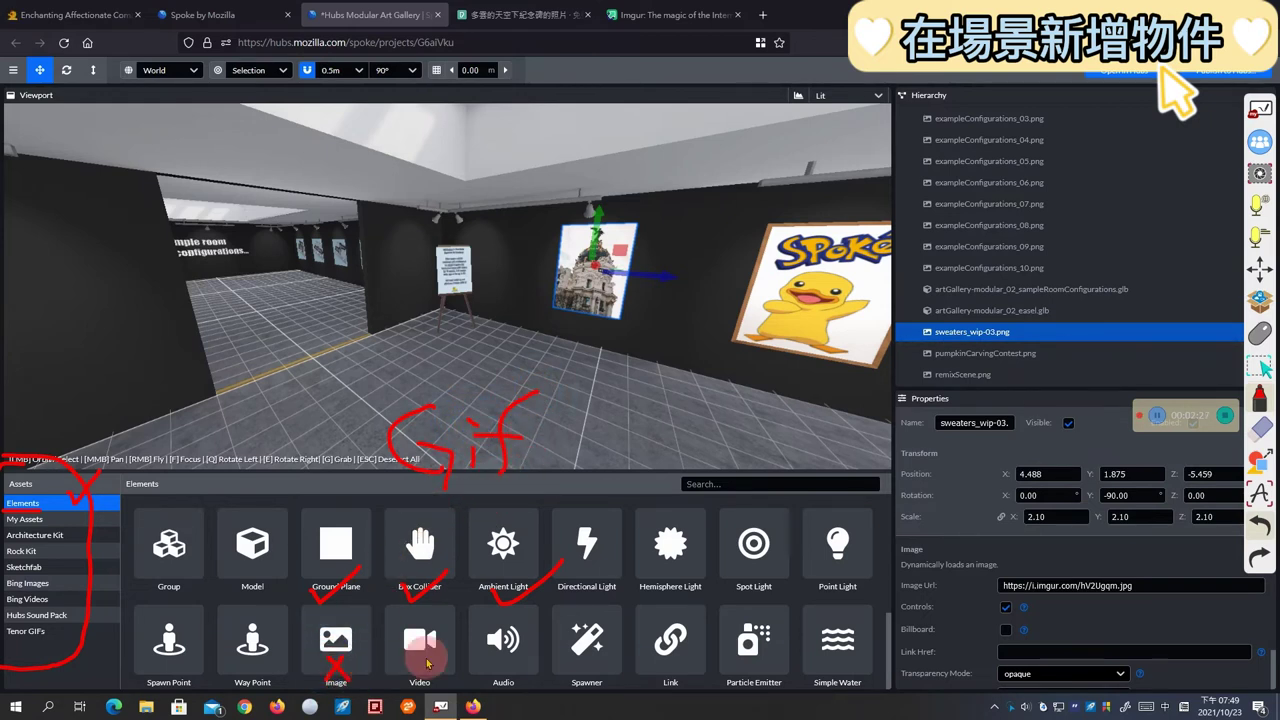
{"action": "left_click_drag", "start_coordinate": [408, 646], "coordinate": [452, 637]}
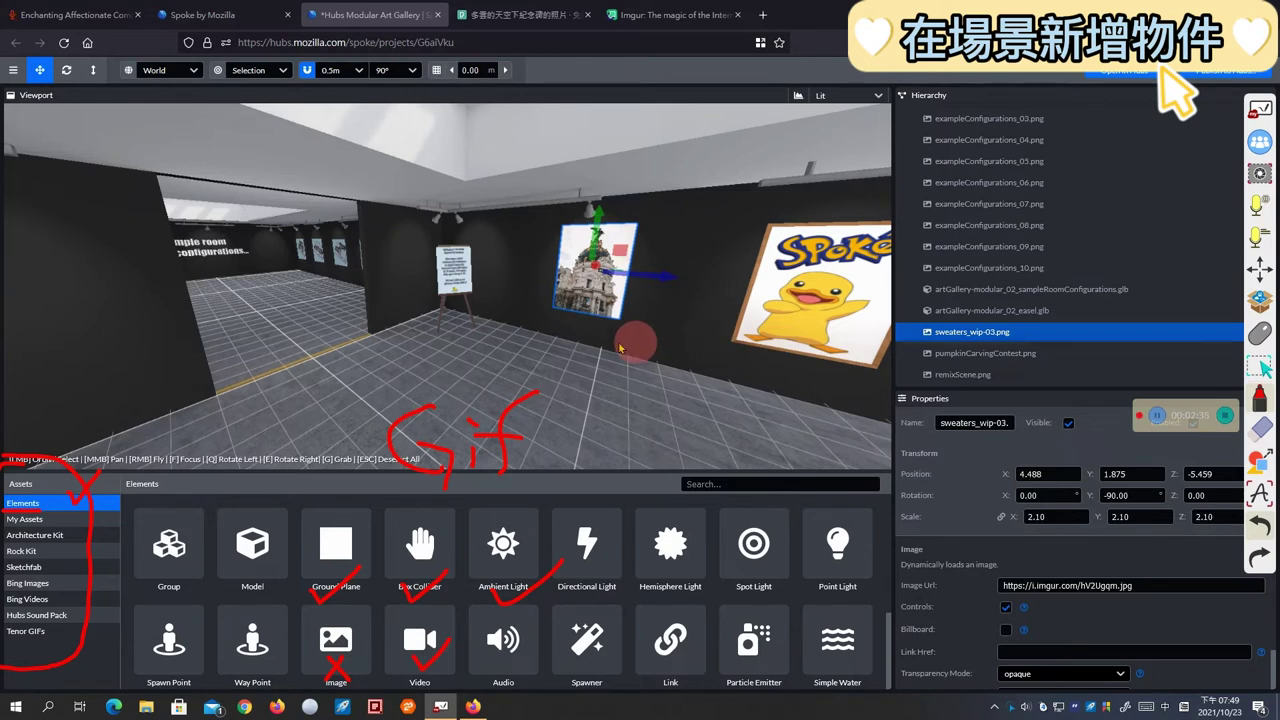
Draw a red arrow to the building picture and a red frame on the bare wall, and erase all the marks
{"action": "left_click", "coordinate": [281, 340]}
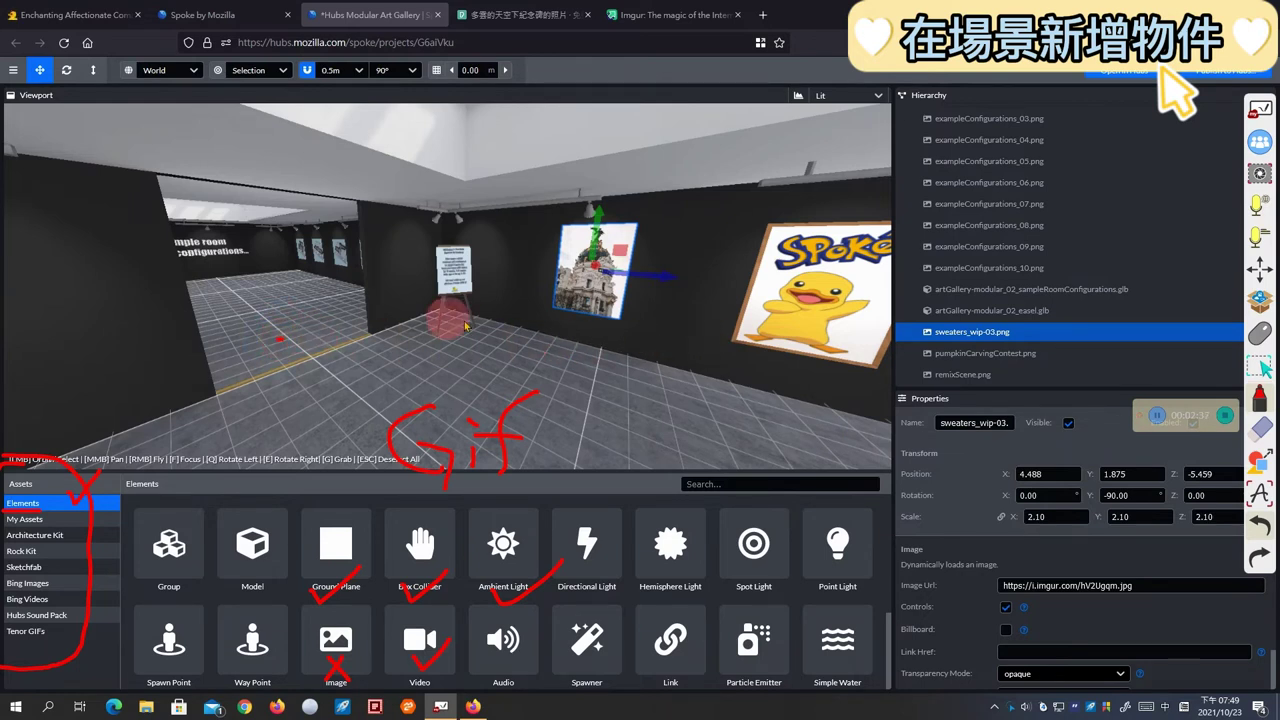
{"action": "mouse_move", "coordinate": [490, 368]}
{"action": "left_mouse_down"}
{"action": "mouse_move", "coordinate": [550, 312]}
{"action": "mouse_move", "coordinate": [568, 312]}
{"action": "mouse_move", "coordinate": [568, 332]}
{"action": "left_mouse_up"}
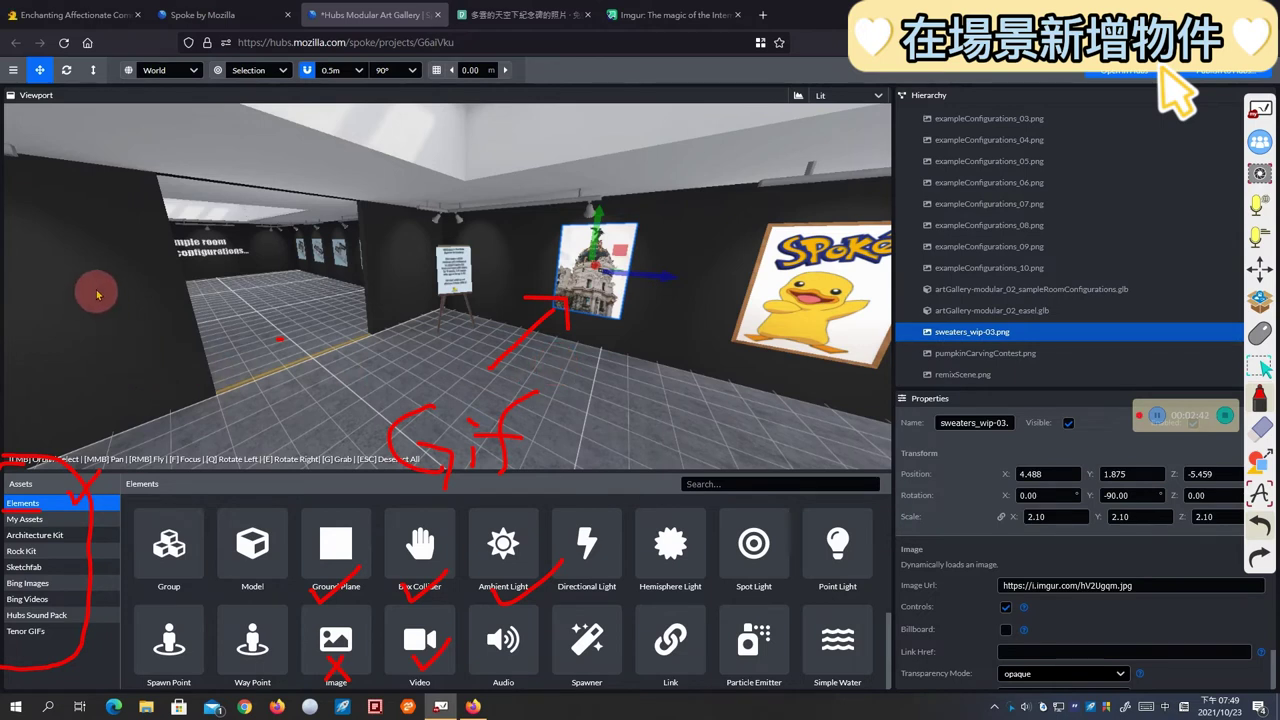
{"action": "mouse_move", "coordinate": [30, 238]}
{"action": "left_mouse_down"}
{"action": "mouse_move", "coordinate": [140, 230]}
{"action": "mouse_move", "coordinate": [188, 361]}
{"action": "mouse_move", "coordinate": [78, 403]}
{"action": "left_mouse_up"}
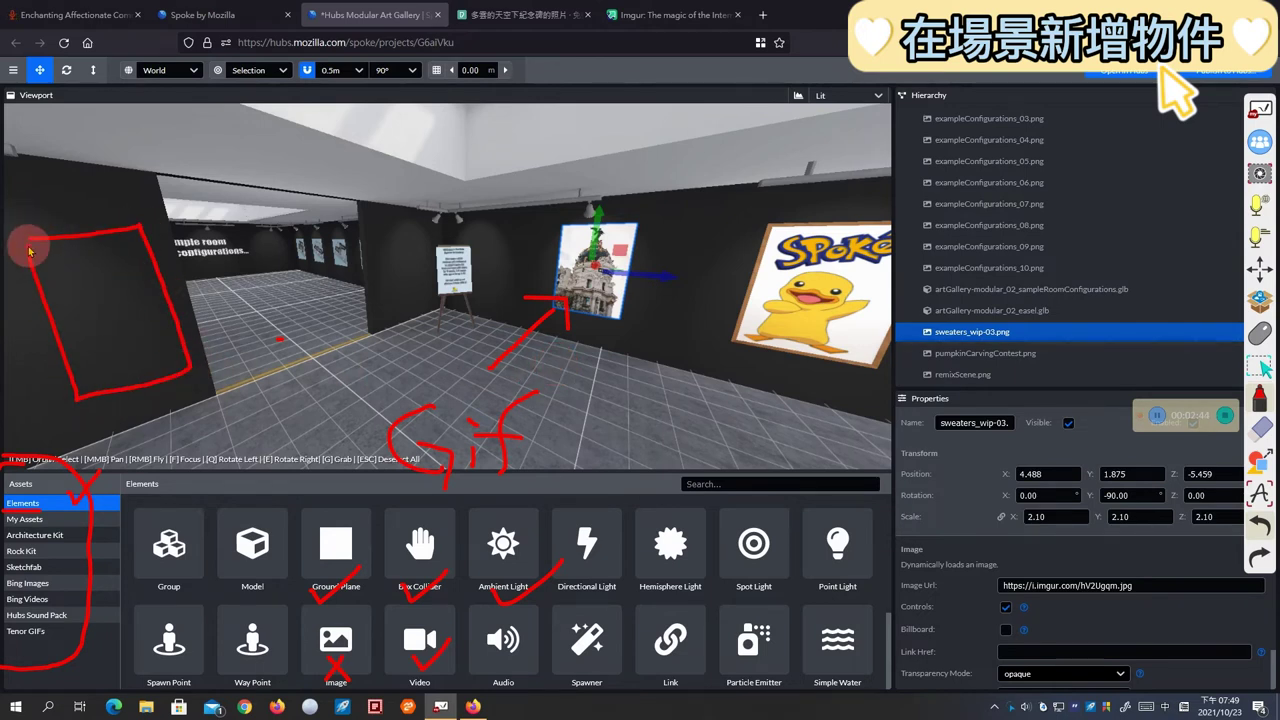
{"action": "left_click", "coordinate": [1259, 428]}
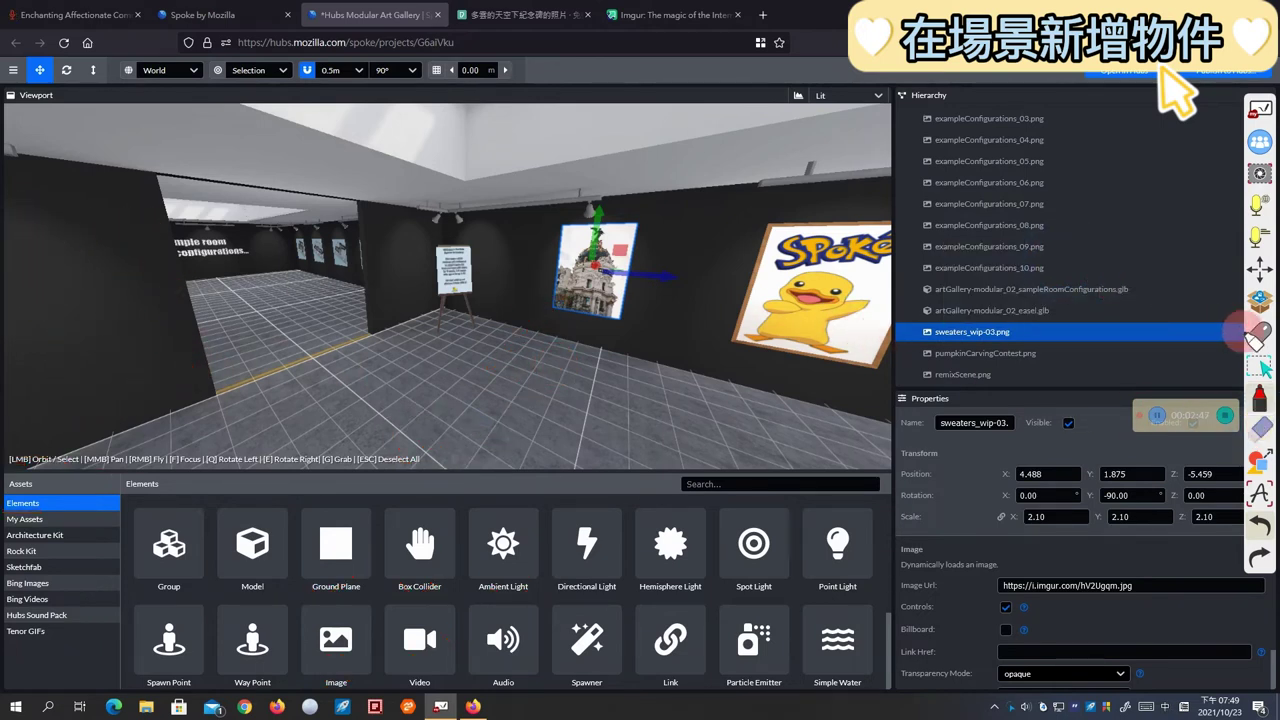
{"action": "left_click", "coordinate": [1259, 333]}
Place a Video element on the blank wall between the yellow duck picture and the doorway
{"action": "left_click_drag", "start_coordinate": [309, 393], "coordinate": [440, 446]}
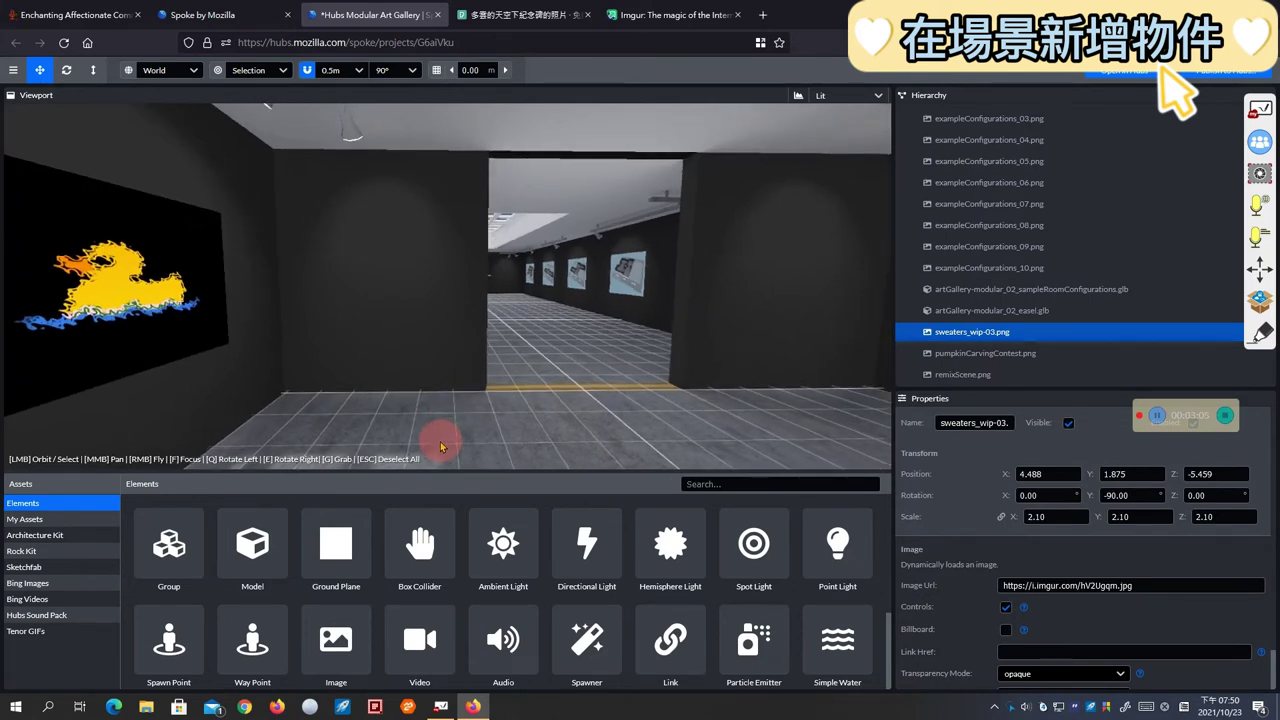
{"action": "left_click", "coordinate": [428, 658]}
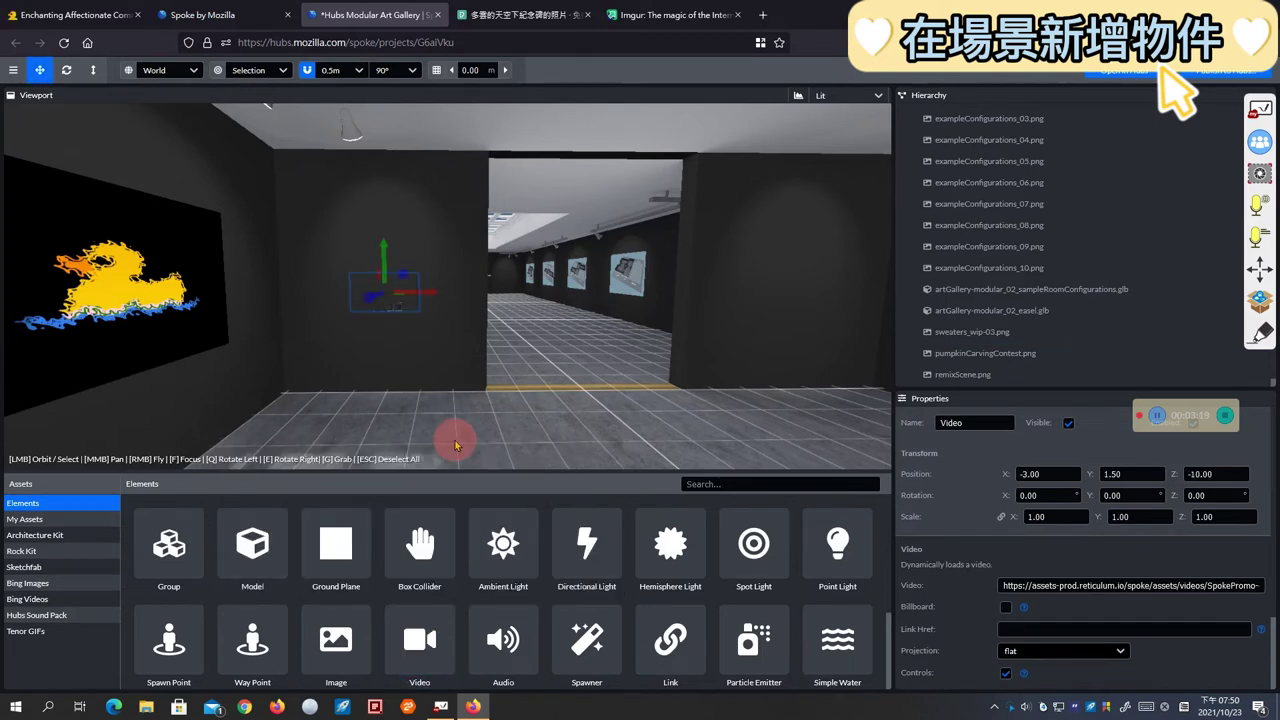
Circle the new video's address in its properties in red, and erase the mark
{"action": "left_click", "coordinate": [1262, 333]}
{"action": "mouse_move", "coordinate": [1236, 530]}
{"action": "left_mouse_down"}
{"action": "mouse_move", "coordinate": [1187, 611]}
{"action": "mouse_move", "coordinate": [1019, 611]}
{"action": "mouse_move", "coordinate": [975, 578]}
{"action": "left_mouse_up"}
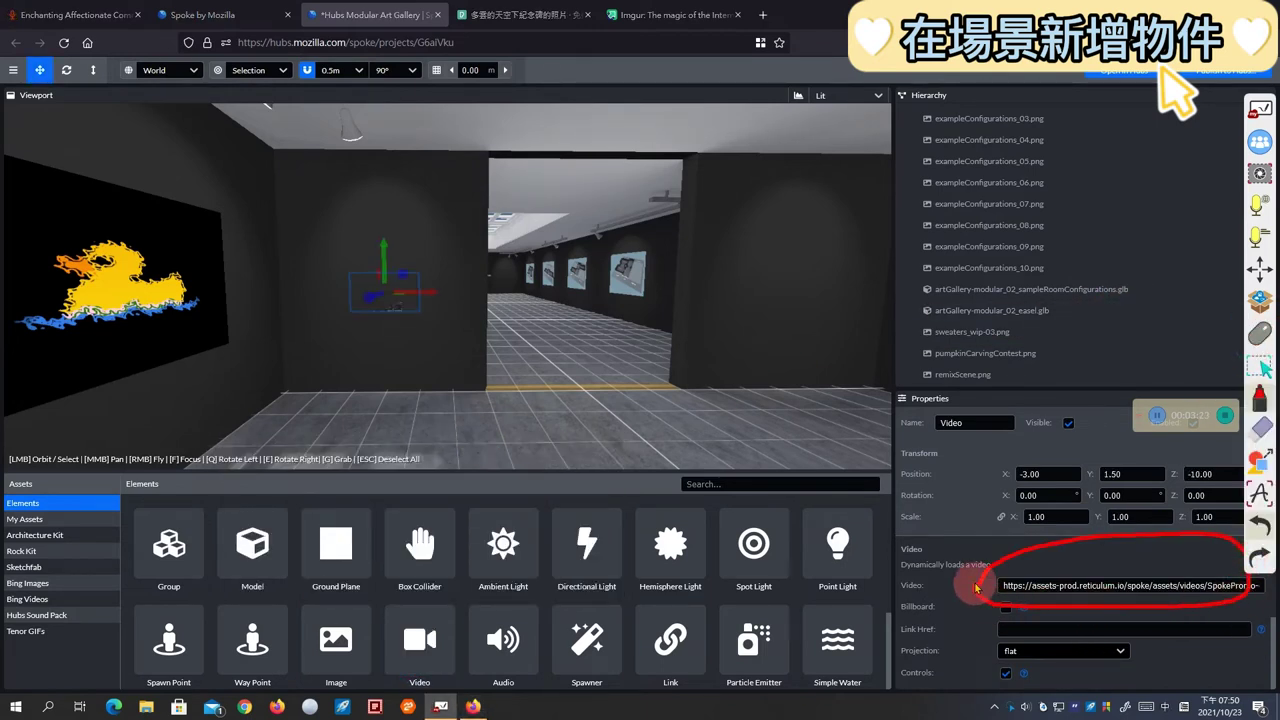
{"action": "left_click", "coordinate": [1262, 428]}
{"action": "left_click", "coordinate": [1071, 261]}
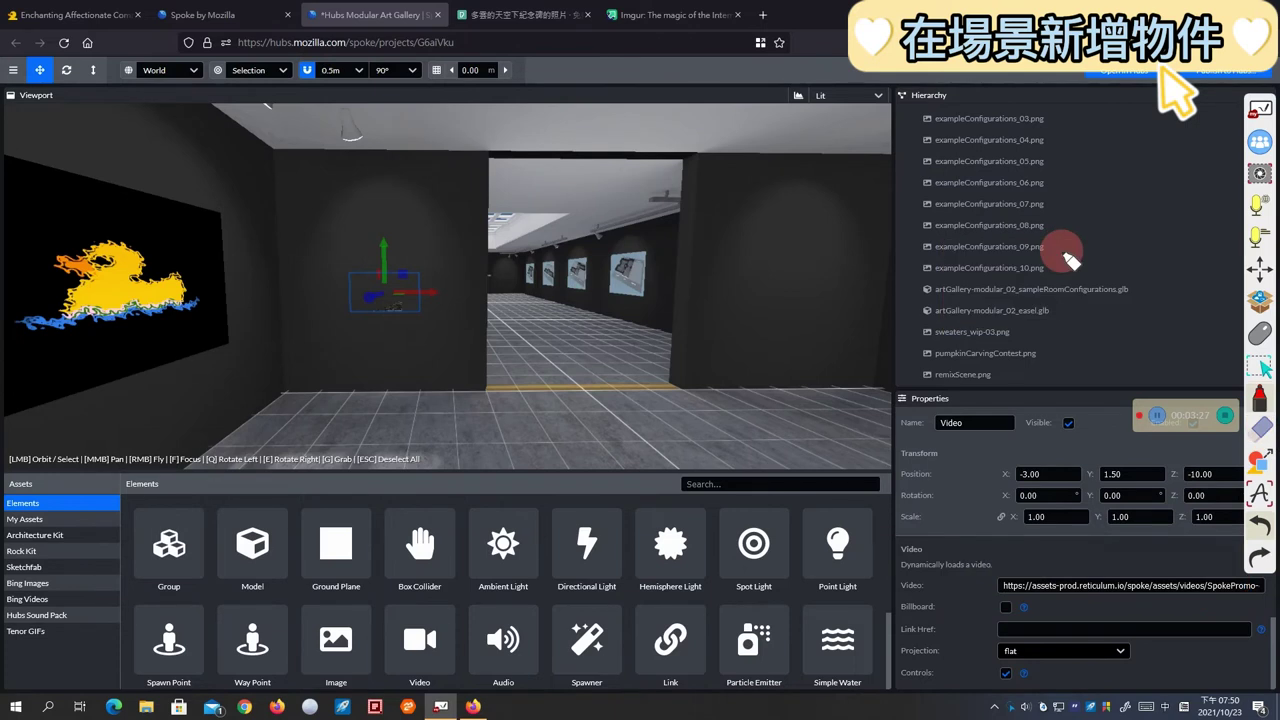
{"action": "left_click", "coordinate": [1262, 333]}
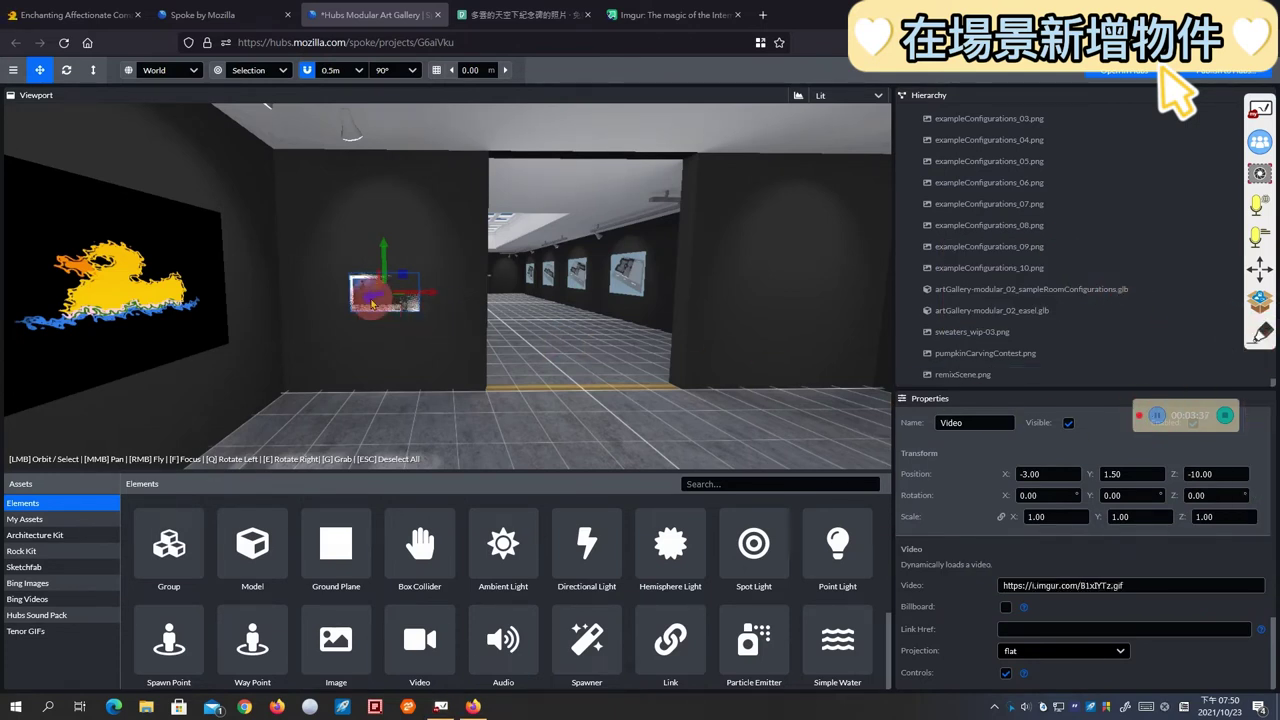
Try moving the video out from the wall to Z -9.50, and move it back to Z -10.00
{"action": "left_click_drag", "start_coordinate": [372, 303], "coordinate": [368, 309]}
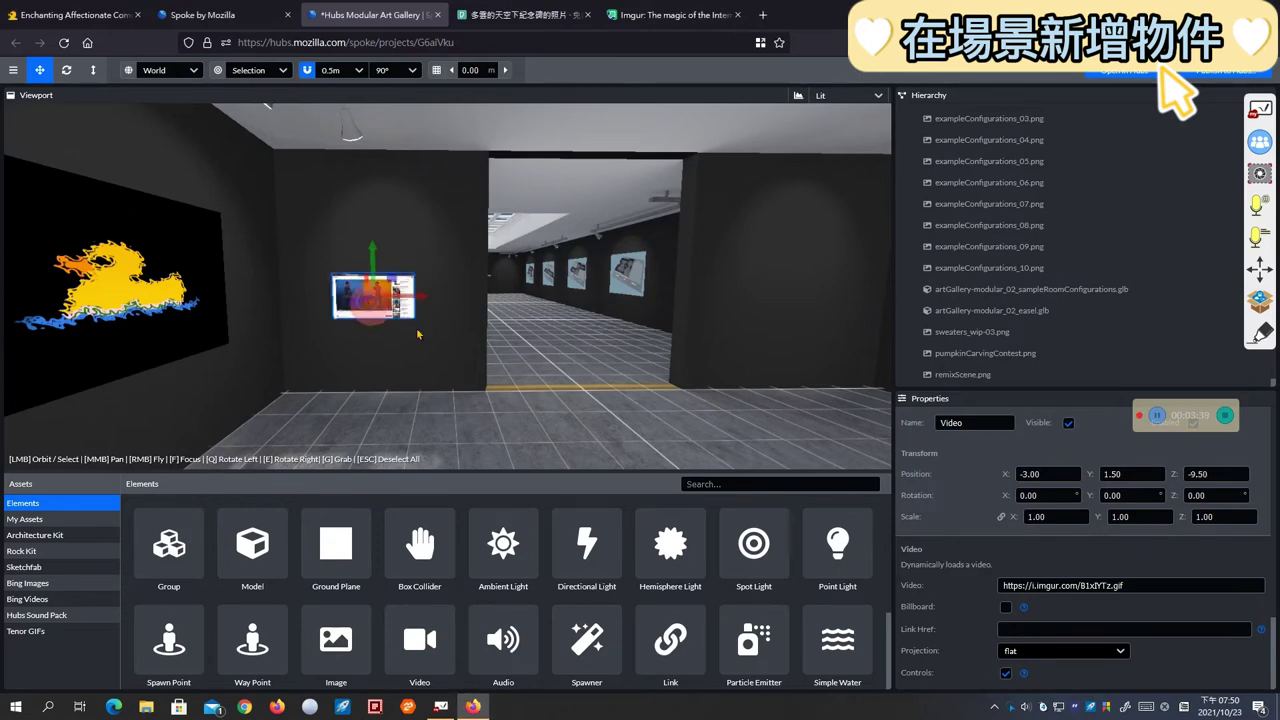
{"action": "left_click", "coordinate": [533, 384]}
{"action": "left_click_drag", "start_coordinate": [528, 408], "coordinate": [320, 402]}
{"action": "left_click", "coordinate": [331, 301]}
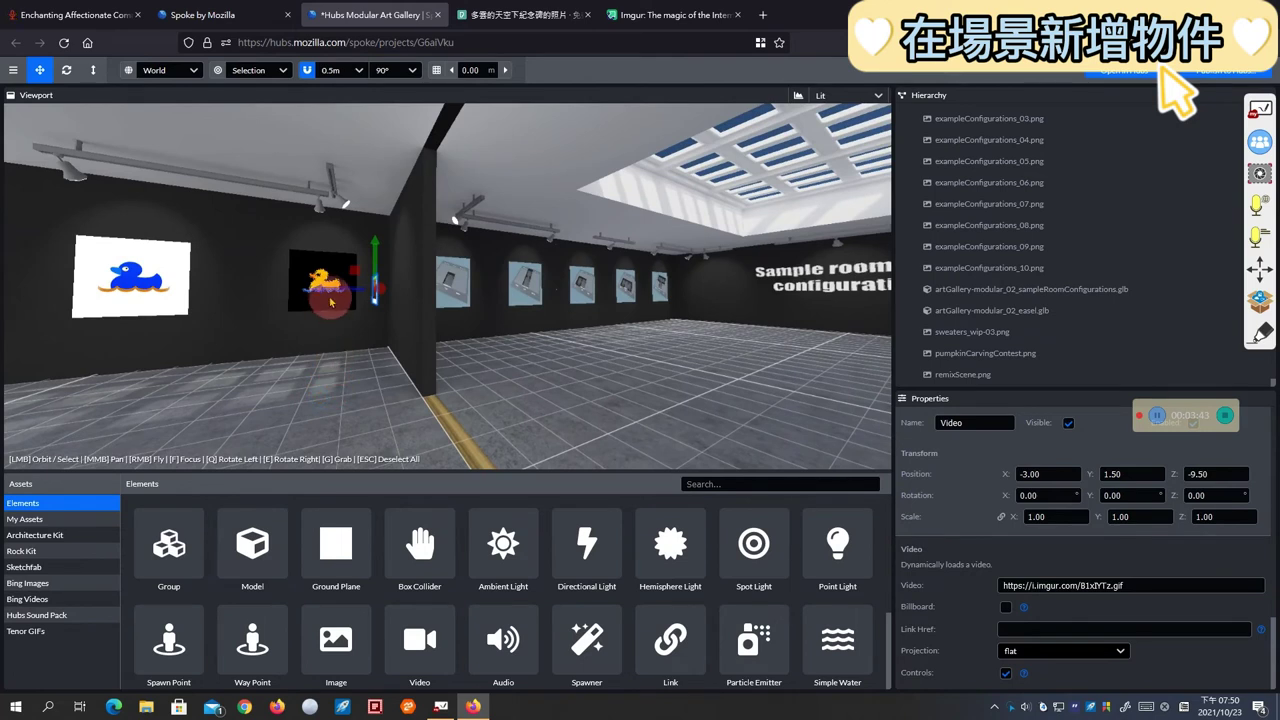
{"action": "left_click_drag", "start_coordinate": [334, 293], "coordinate": [346, 294]}
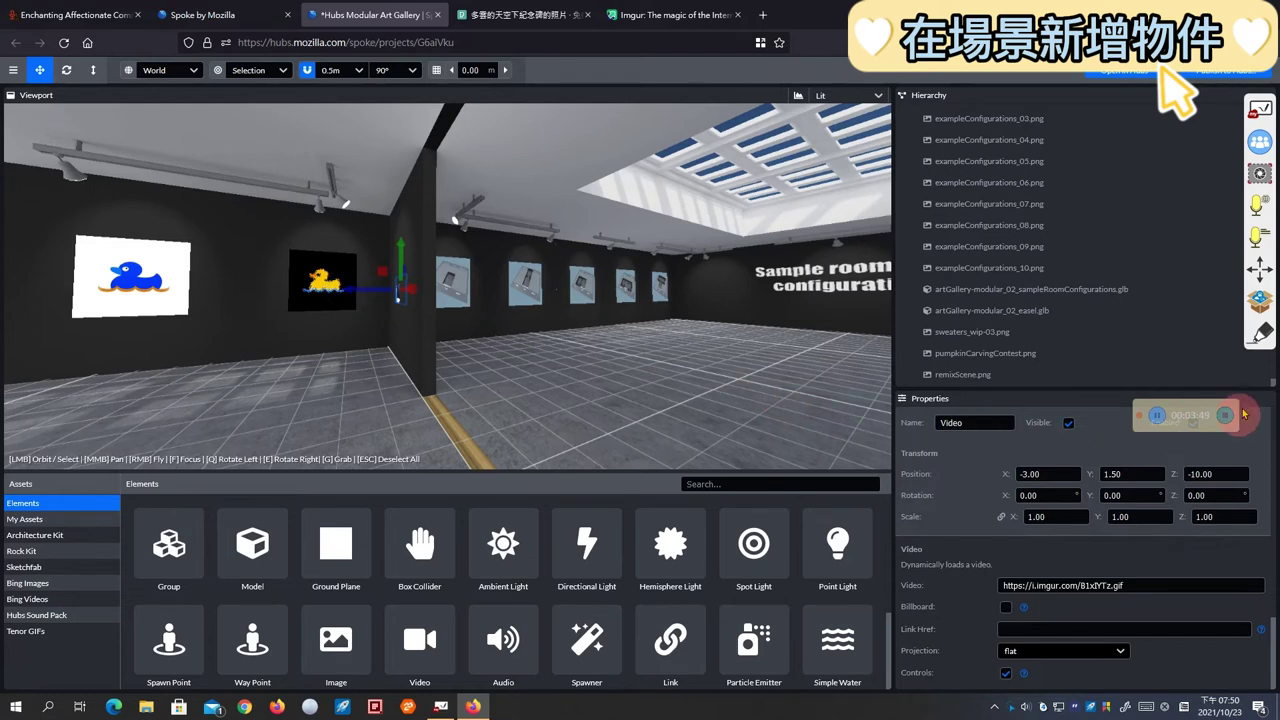
Circle the video's Position values in red, and erase the mark
{"action": "left_click", "coordinate": [1260, 333]}
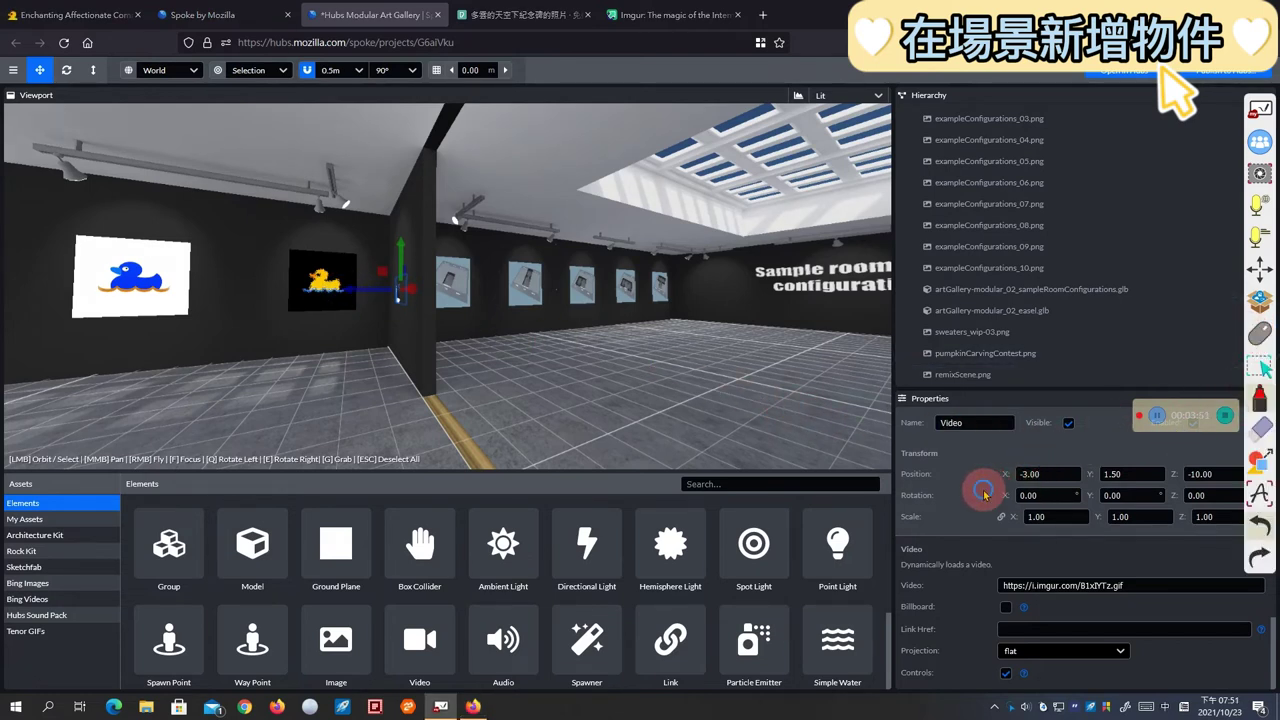
{"action": "mouse_move", "coordinate": [983, 494]}
{"action": "left_mouse_down"}
{"action": "mouse_move", "coordinate": [1089, 449]}
{"action": "mouse_move", "coordinate": [1194, 449]}
{"action": "mouse_move", "coordinate": [1221, 463]}
{"action": "mouse_move", "coordinate": [1219, 483]}
{"action": "mouse_move", "coordinate": [985, 484]}
{"action": "left_mouse_up"}
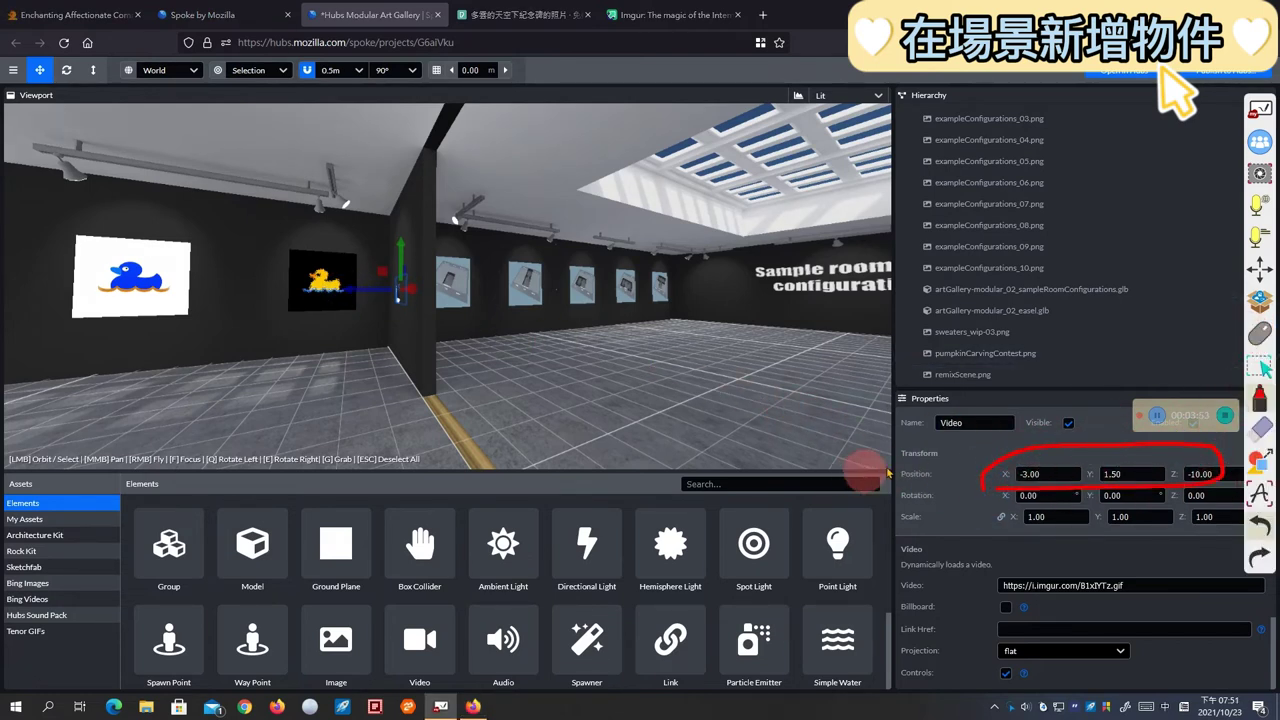
{"action": "left_click", "coordinate": [1262, 434]}
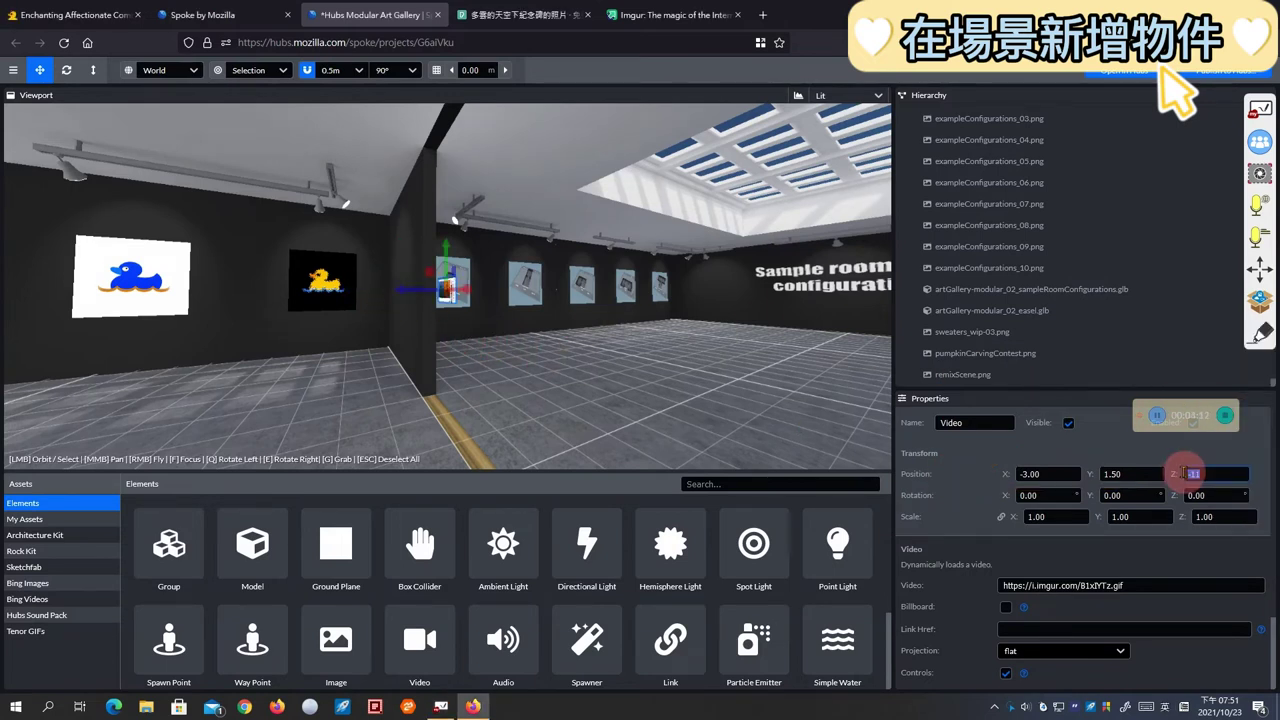
Set the video's Z position to -9.9
{"action": "left_click", "coordinate": [1208, 478]}
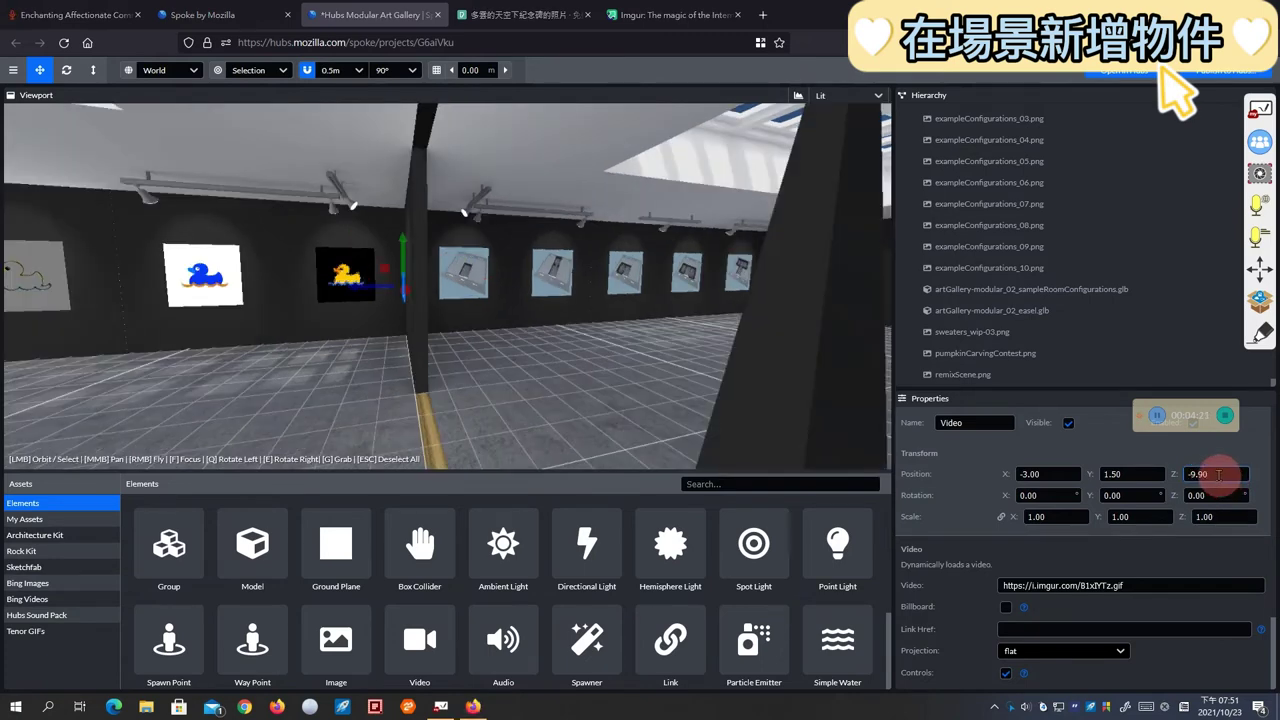
{"action": "left_click", "coordinate": [1218, 476]}
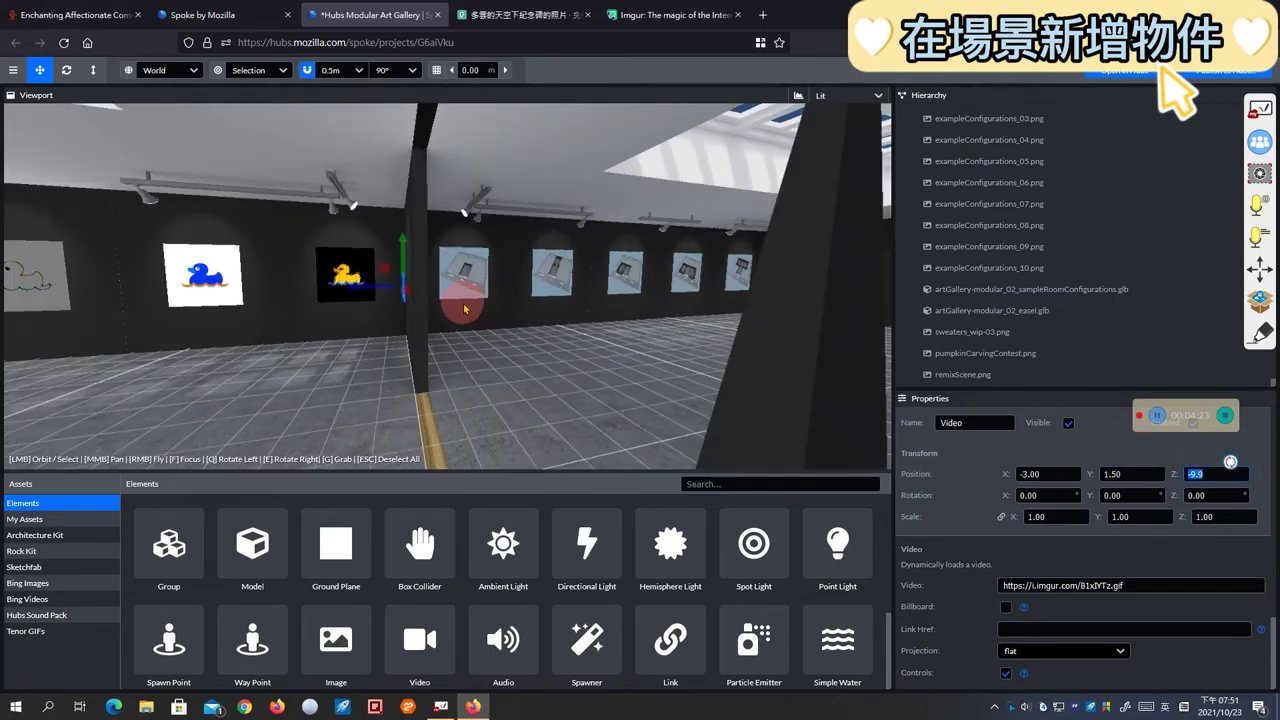
Scale the video uniformly to 2.5 and raise it to Y position 2.00 on the wall
{"action": "left_click_drag", "start_coordinate": [464, 308], "coordinate": [757, 294]}
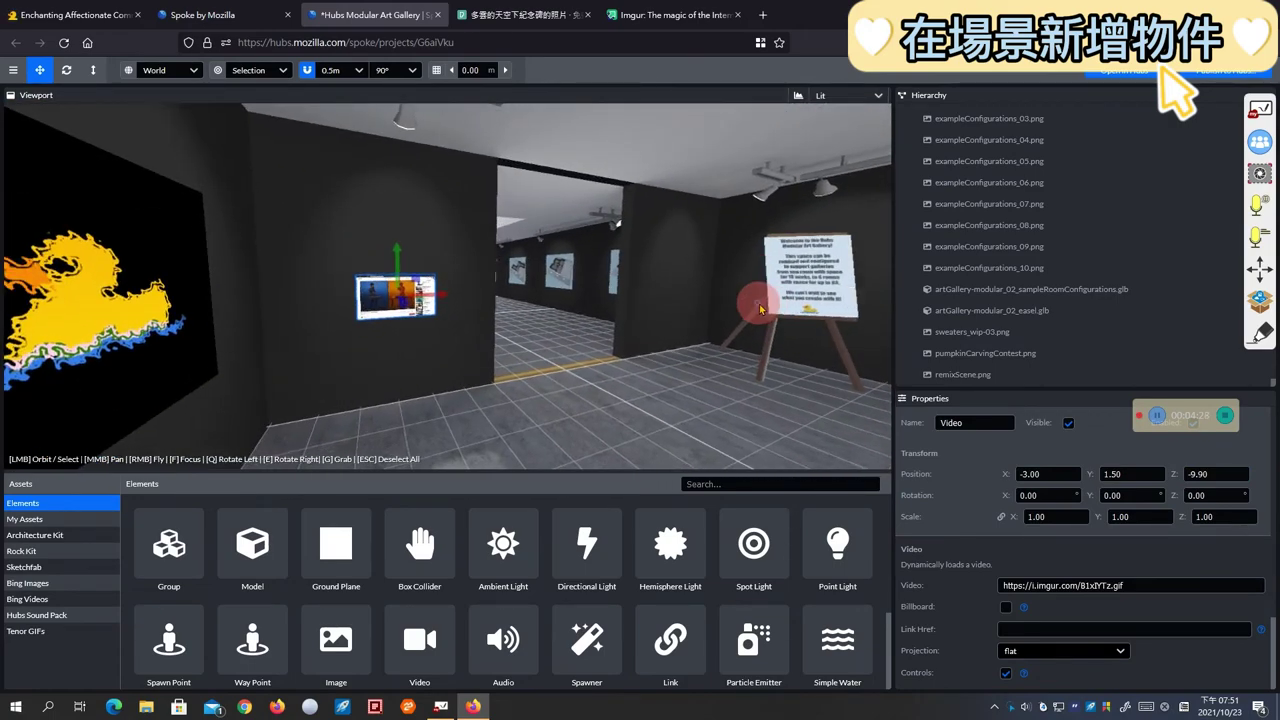
{"action": "left_click", "coordinate": [1062, 519]}
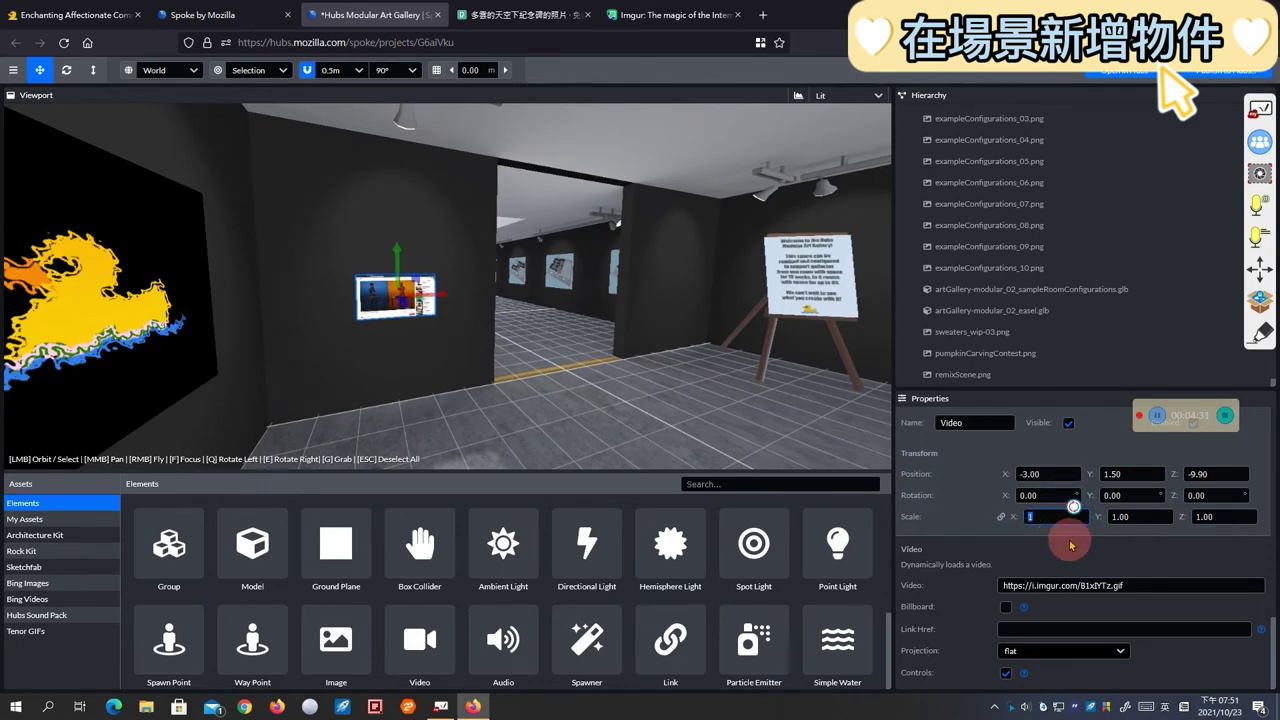
{"action": "type", "text": "3"}
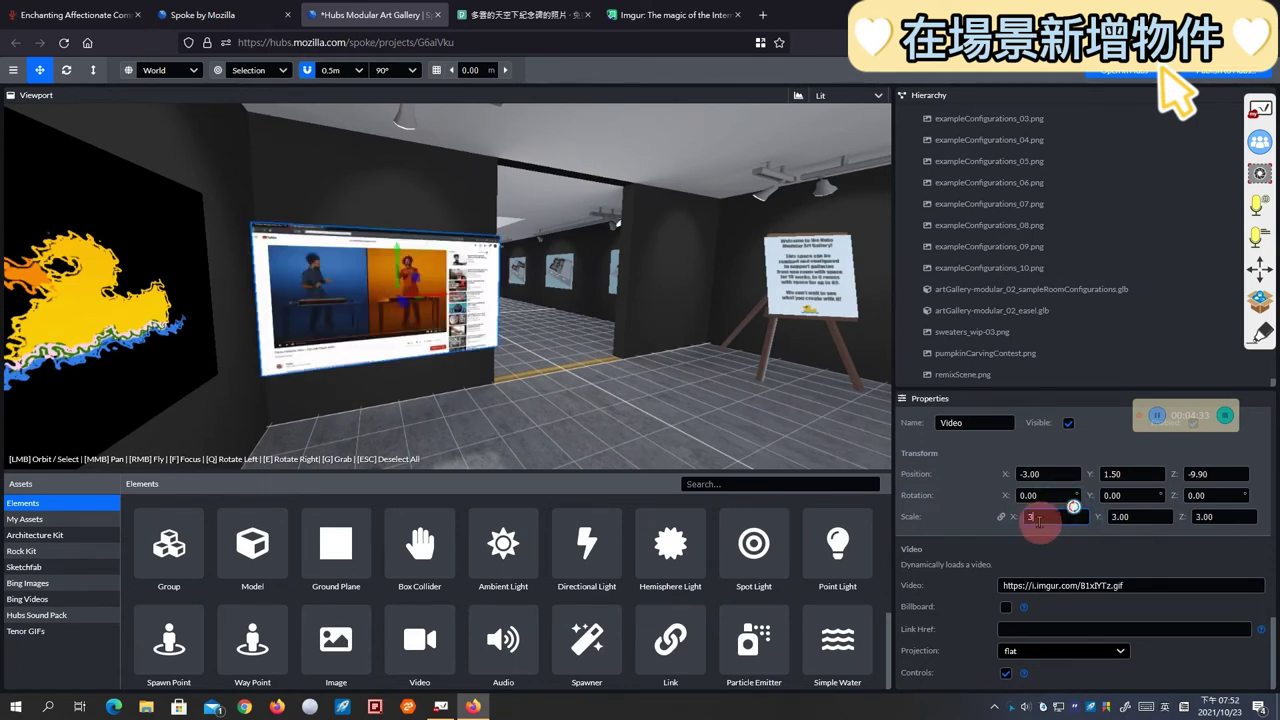
{"action": "left_click_drag", "start_coordinate": [1037, 515], "coordinate": [1002, 513]}
{"action": "type", "text": "2.5"}
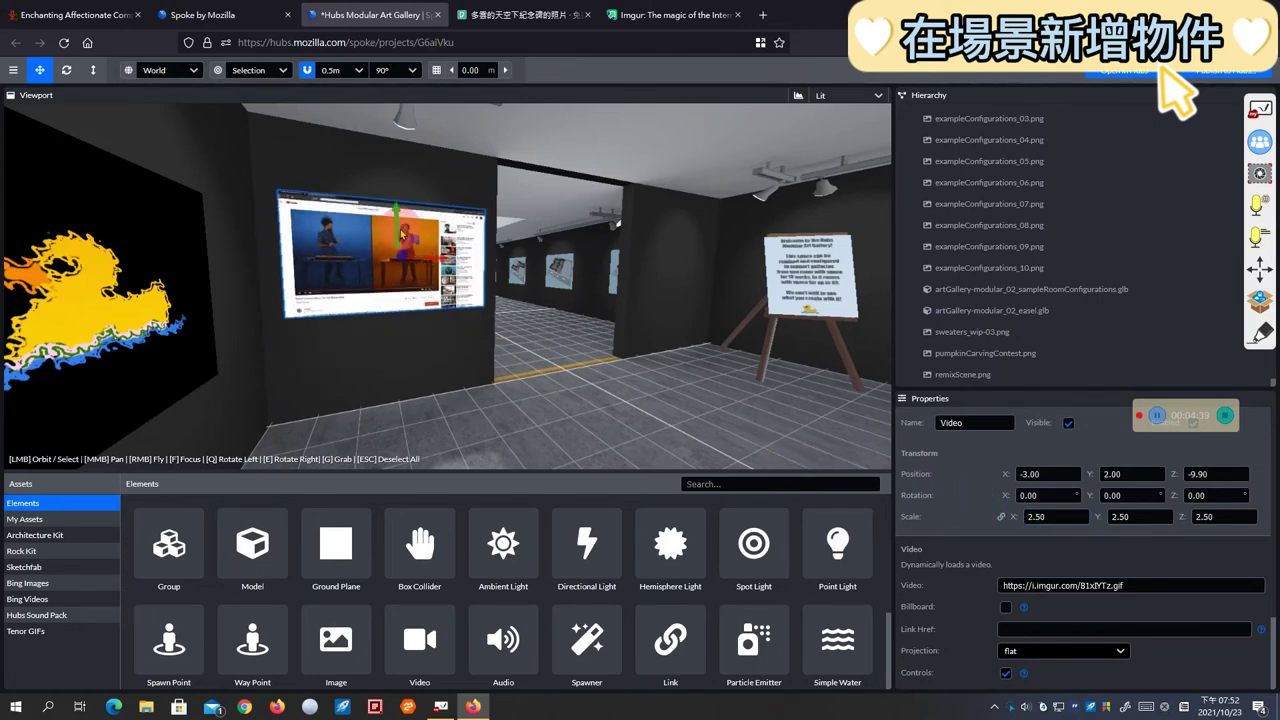
{"action": "left_click_drag", "start_coordinate": [404, 236], "coordinate": [404, 230]}
Show the Sketchfab model assets and circle their model search field in red
{"action": "left_click_drag", "start_coordinate": [606, 387], "coordinate": [1114, 371]}
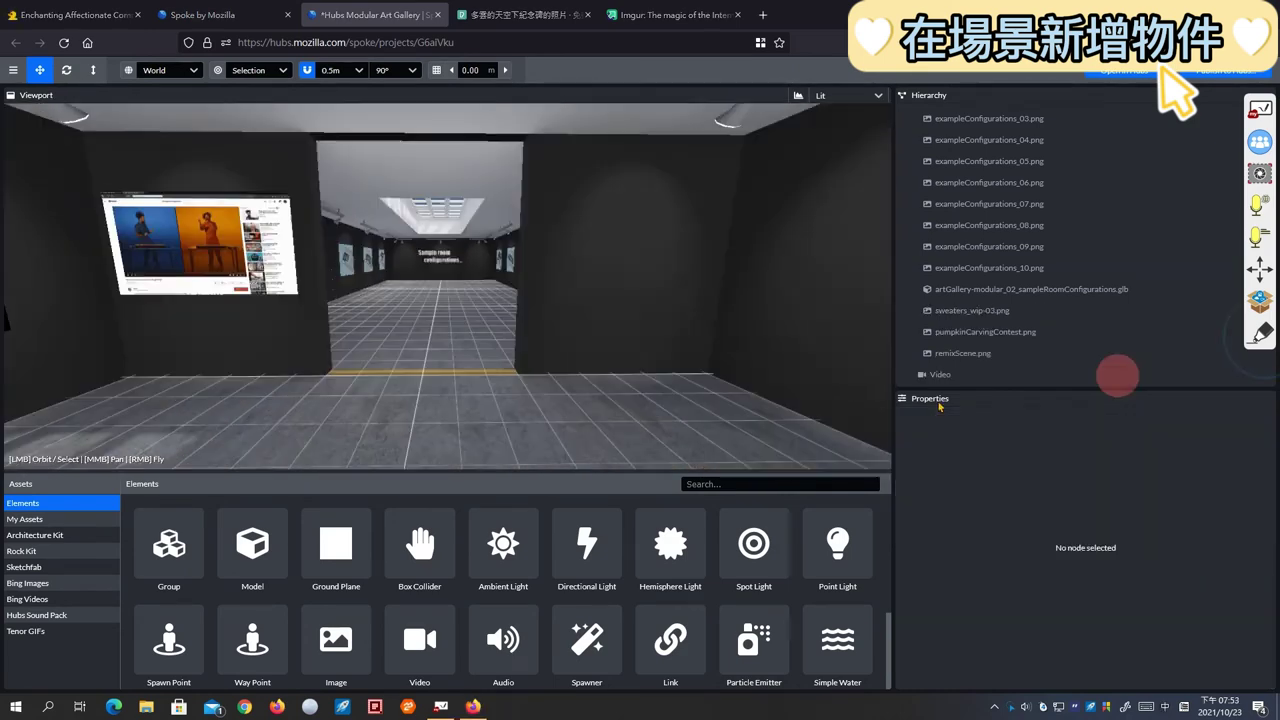
{"action": "left_click", "coordinate": [12, 570]}
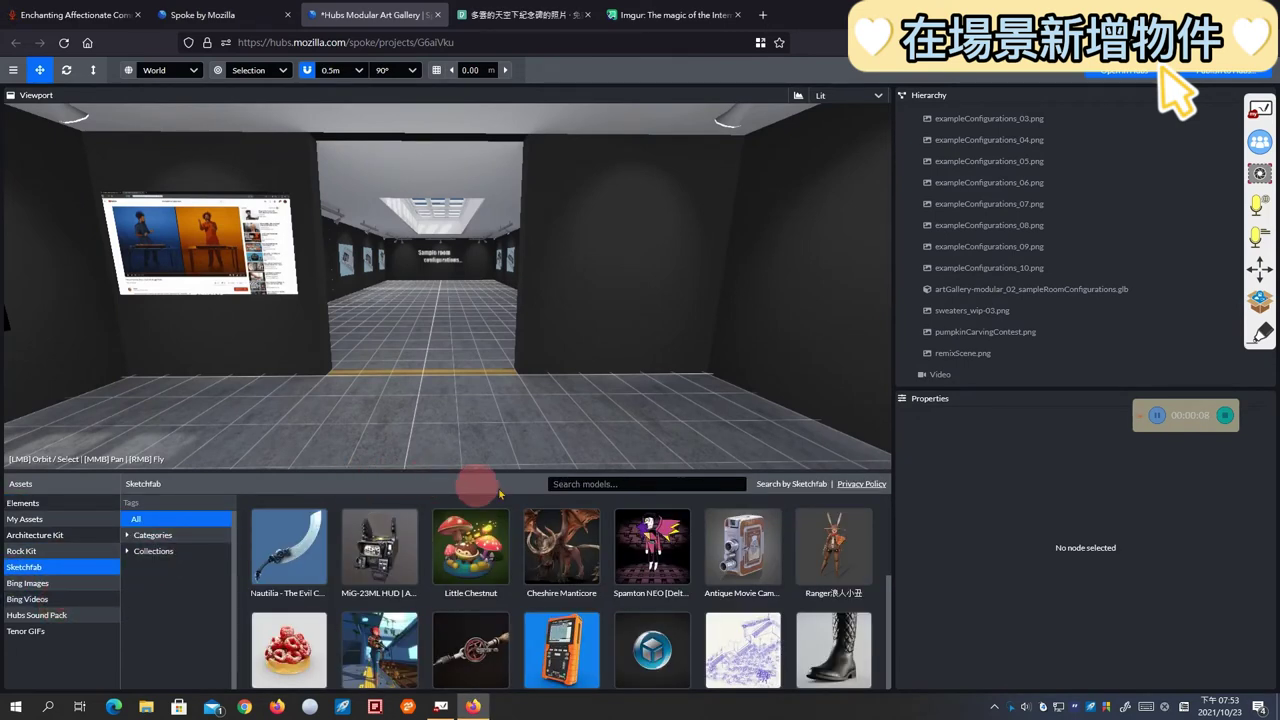
{"action": "left_click", "coordinate": [1250, 345]}
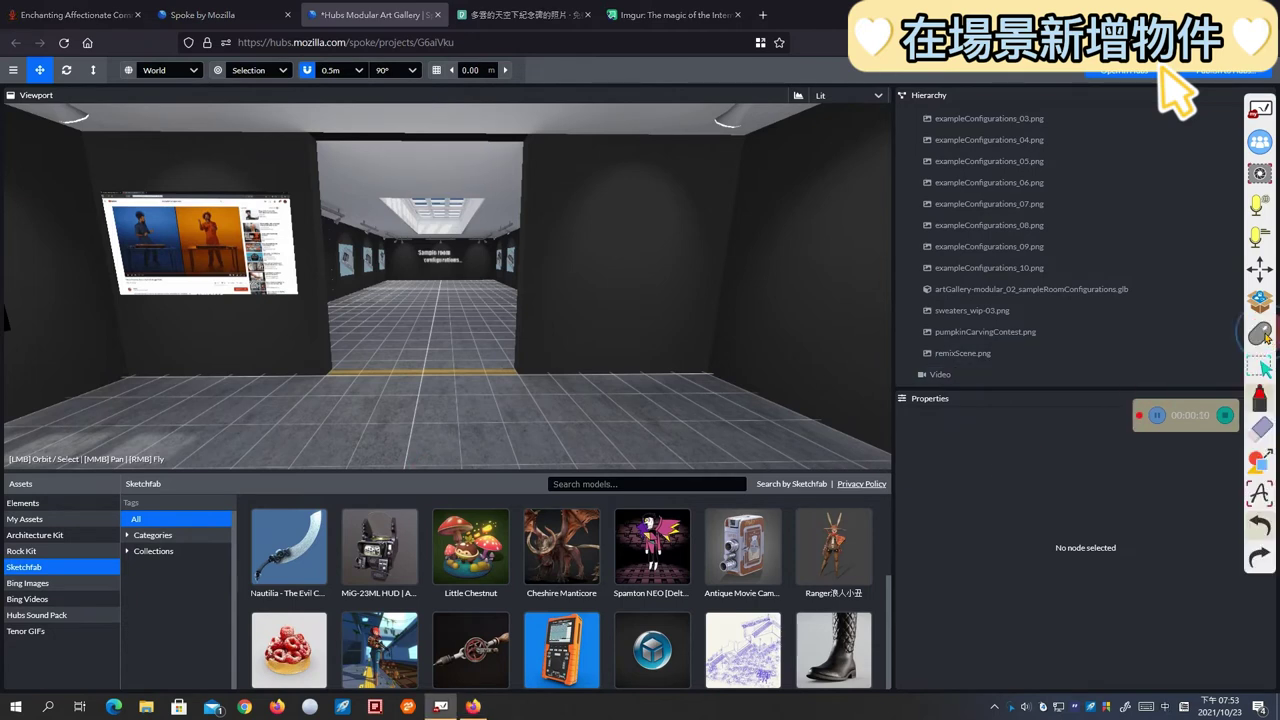
{"action": "mouse_move", "coordinate": [522, 468]}
{"action": "left_mouse_down"}
{"action": "mouse_move", "coordinate": [660, 504]}
{"action": "mouse_move", "coordinate": [514, 475]}
{"action": "left_mouse_up"}
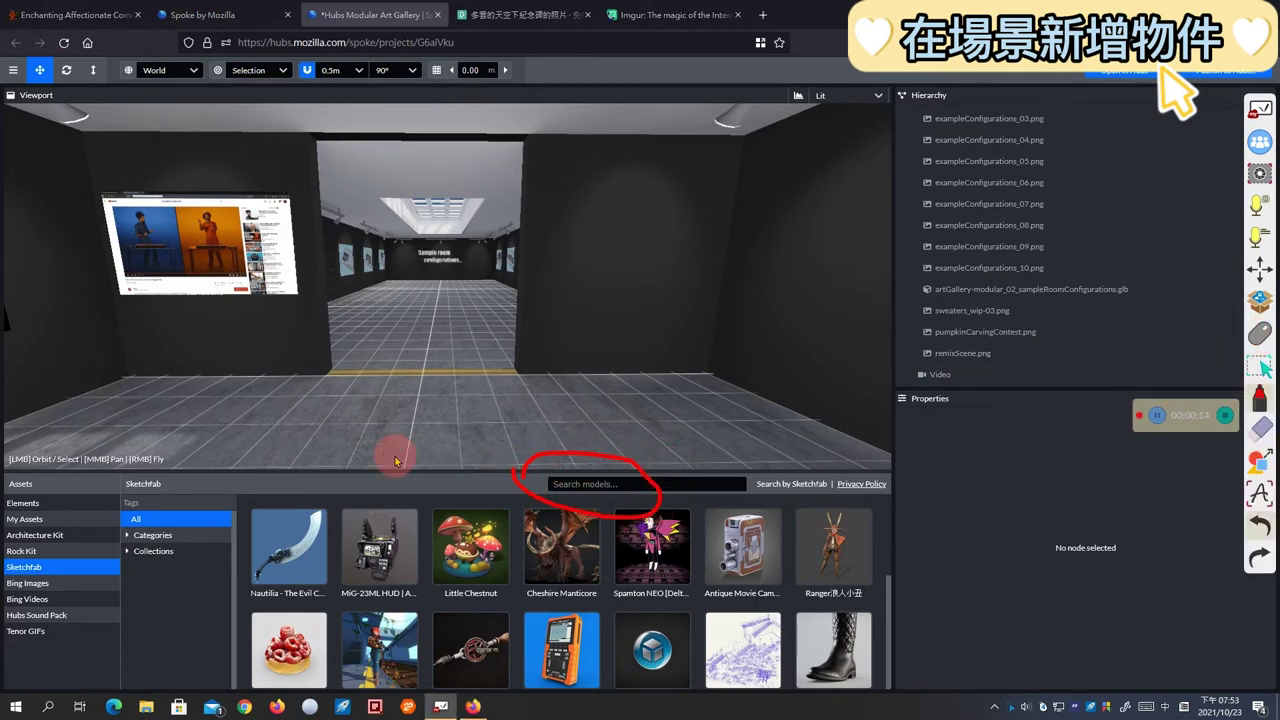
Draw a red arrow at the Sketchfab Categories and Collections tags, and clear all the marks
{"action": "mouse_move", "coordinate": [200, 494]}
{"action": "left_mouse_down"}
{"action": "mouse_move", "coordinate": [170, 546]}
{"action": "mouse_move", "coordinate": [141, 534]}
{"action": "mouse_move", "coordinate": [170, 538]}
{"action": "left_mouse_up"}
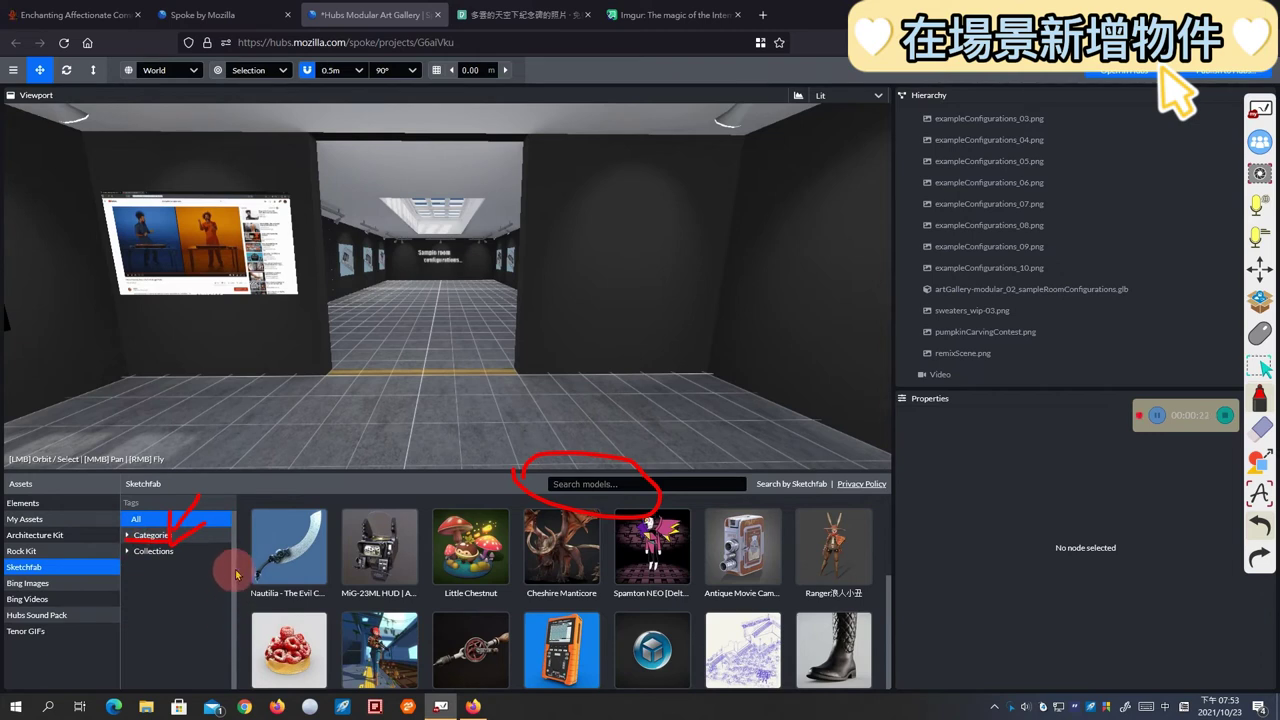
{"action": "key", "text": "Escape"}
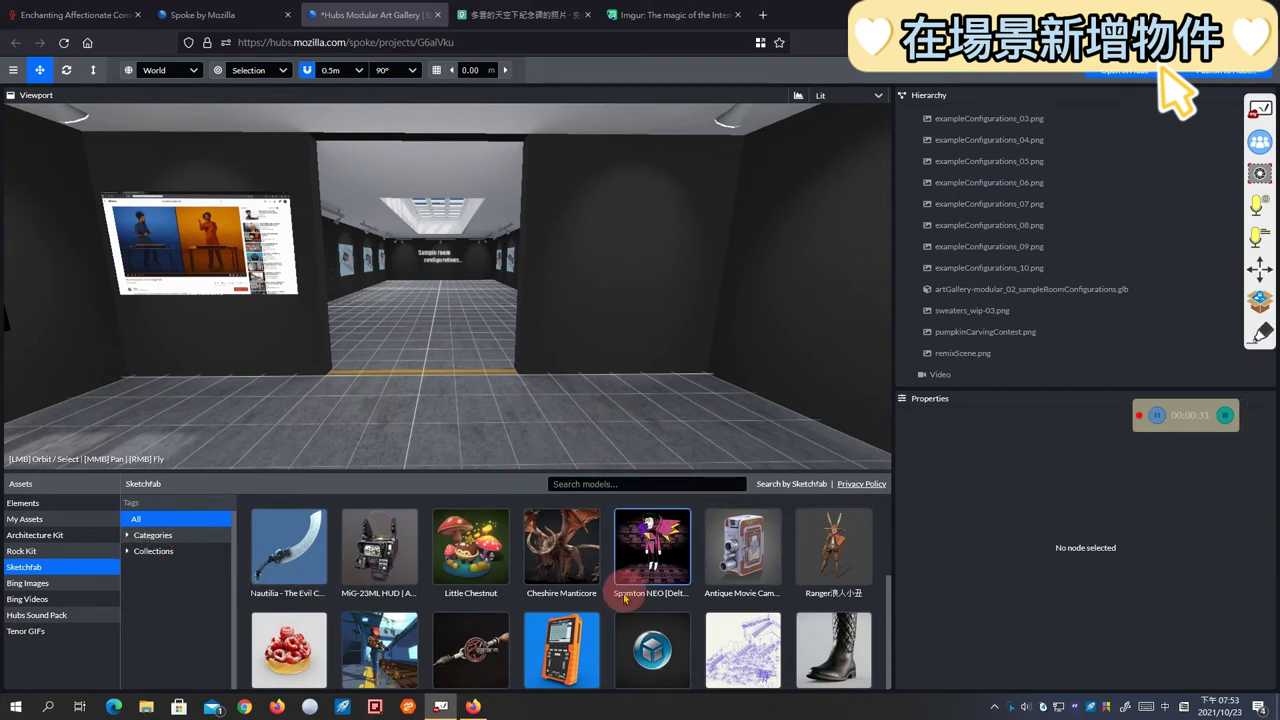
Place the Antique Movie Camera model from Sketchfab on the blank wall beside the doorway, and adjust its height
{"action": "left_click", "coordinate": [745, 562]}
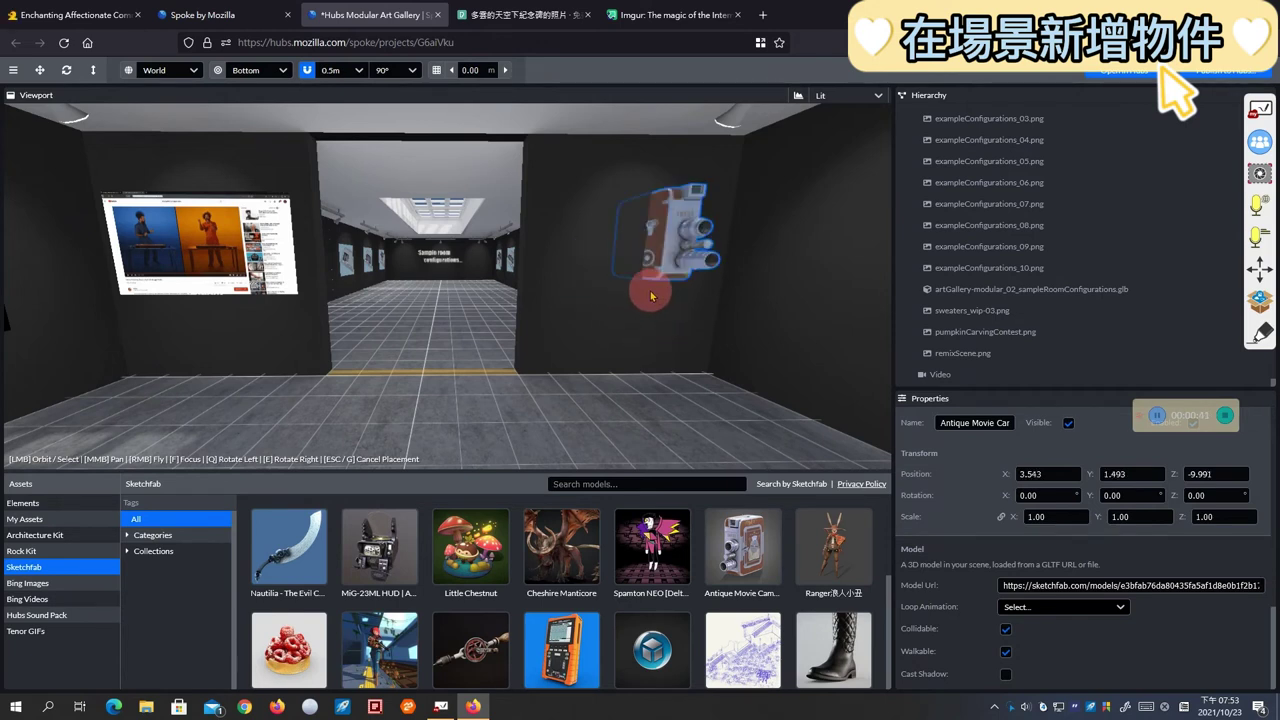
{"action": "left_click", "coordinate": [650, 295]}
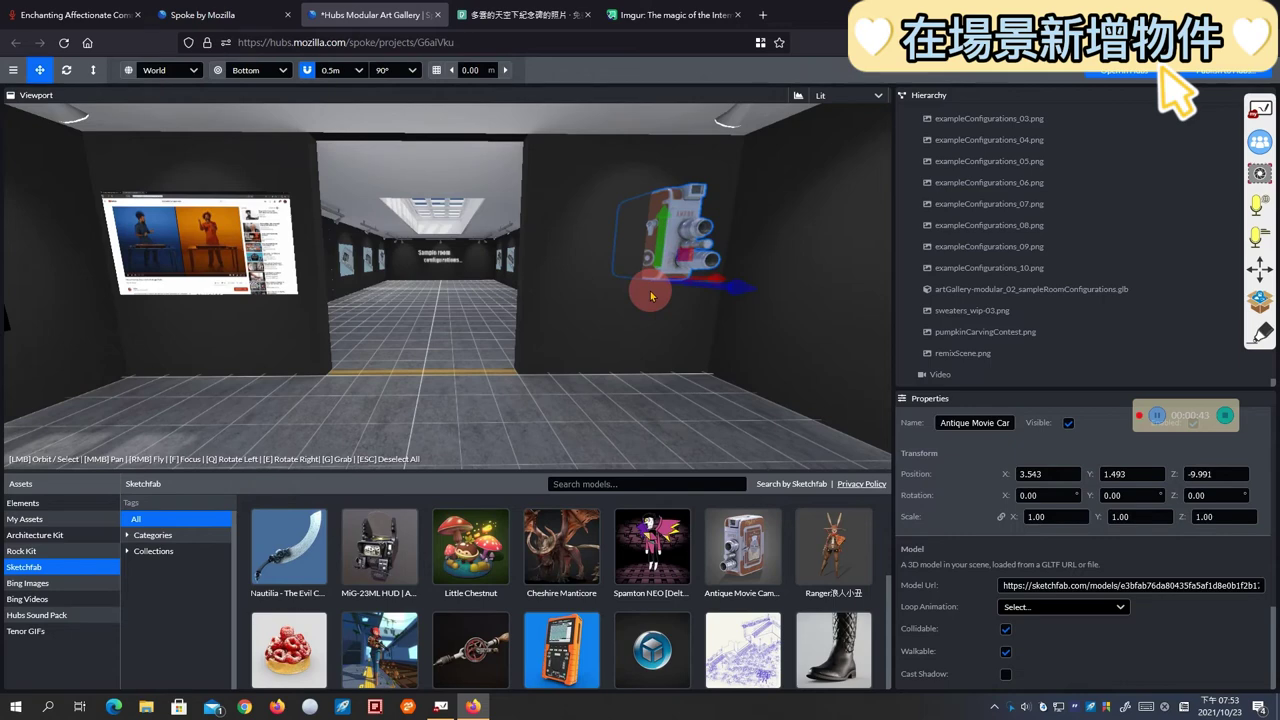
{"action": "left_click_drag", "start_coordinate": [663, 228], "coordinate": [660, 254]}
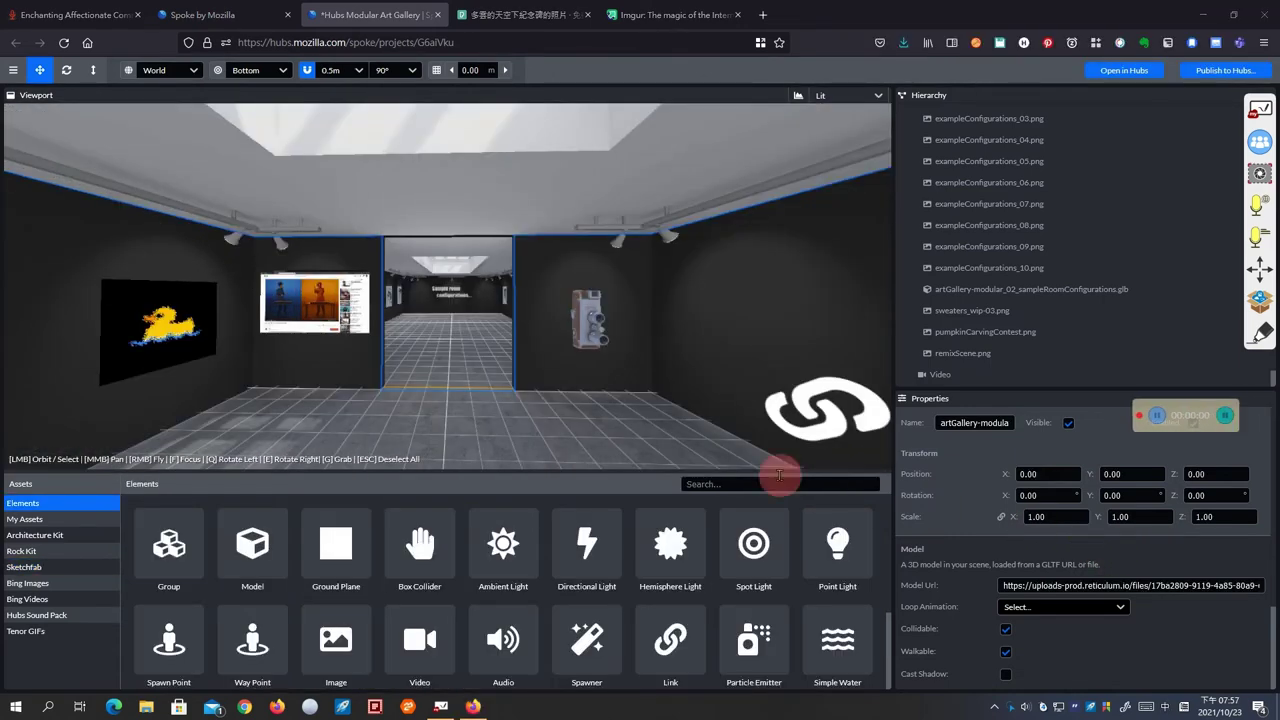
Save the art gallery project
{"action": "left_click", "coordinate": [14, 71]}
{"action": "mouse_move", "coordinate": [36, 122]}
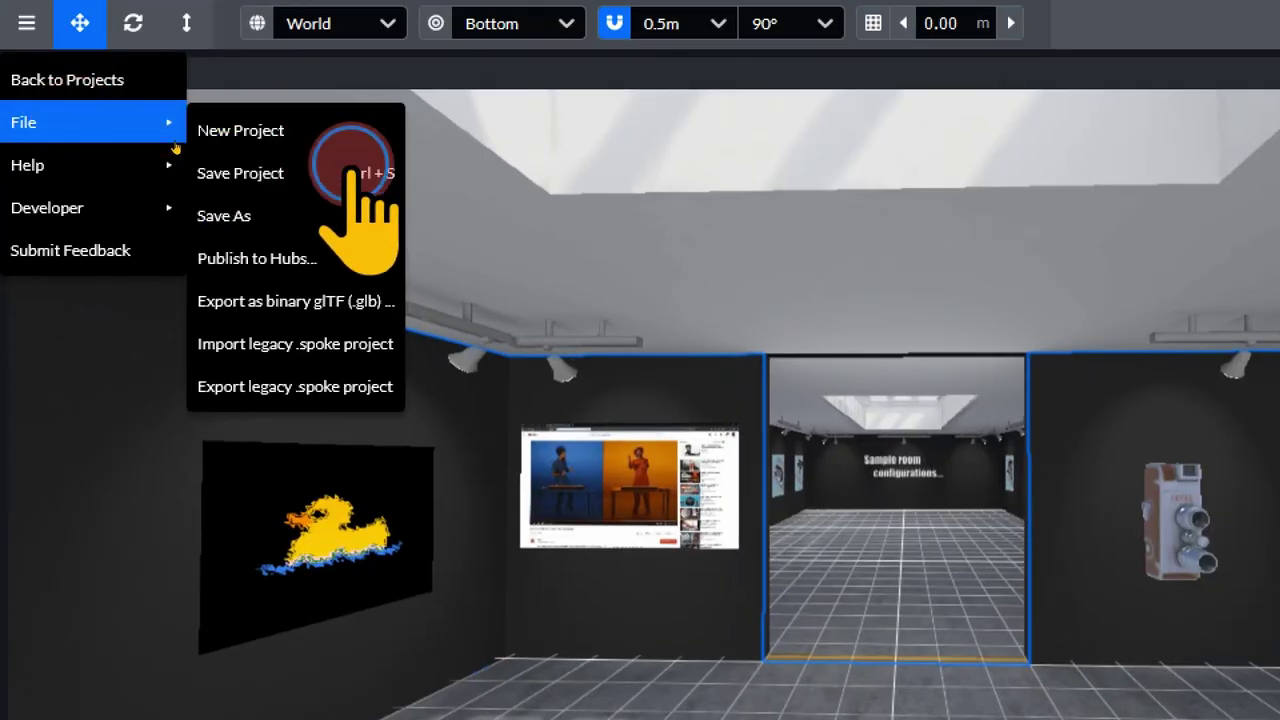
{"action": "key", "text": "ctrl+s"}
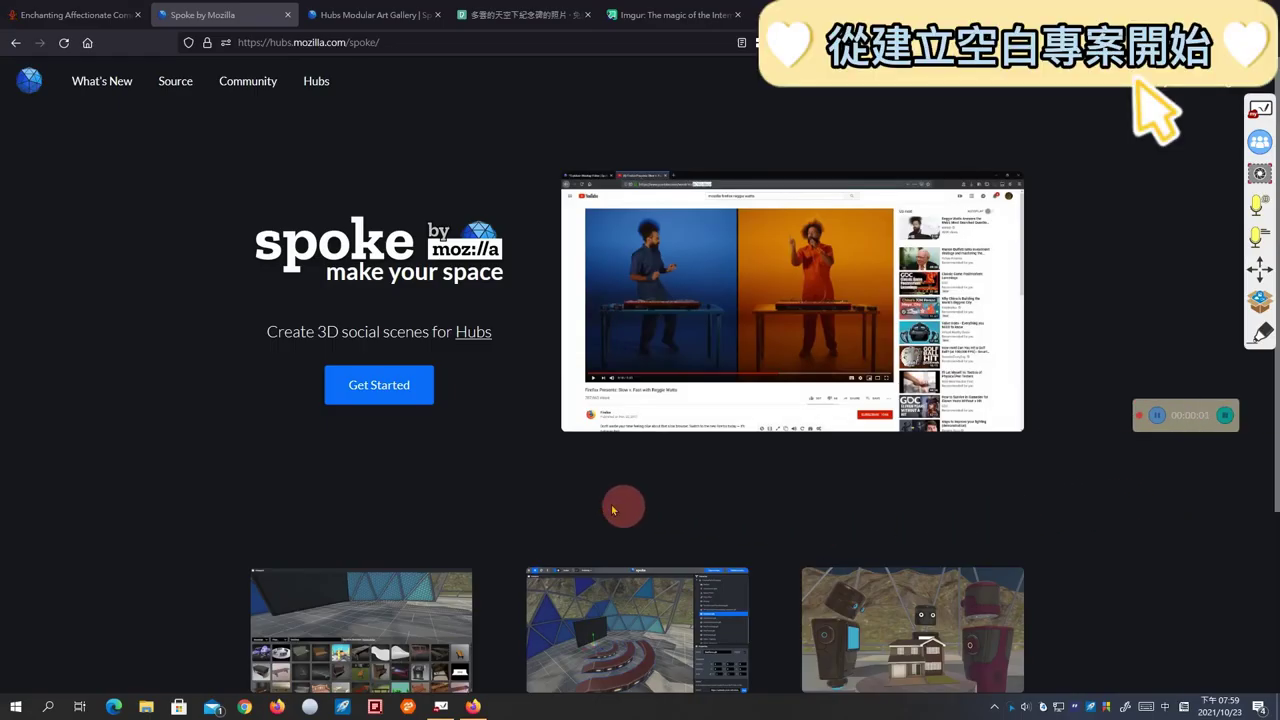
Create a new empty project from the Spoke home page
{"action": "left_click", "coordinate": [400, 384]}
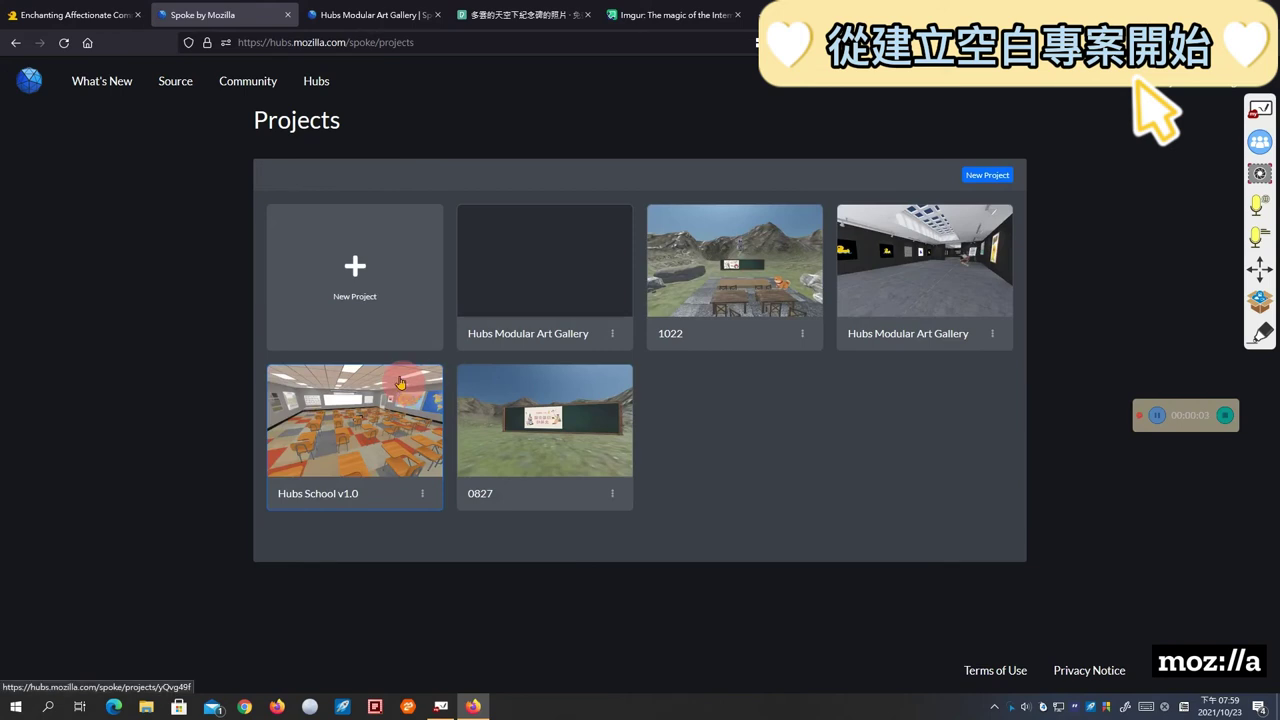
{"action": "left_click", "coordinate": [348, 300]}
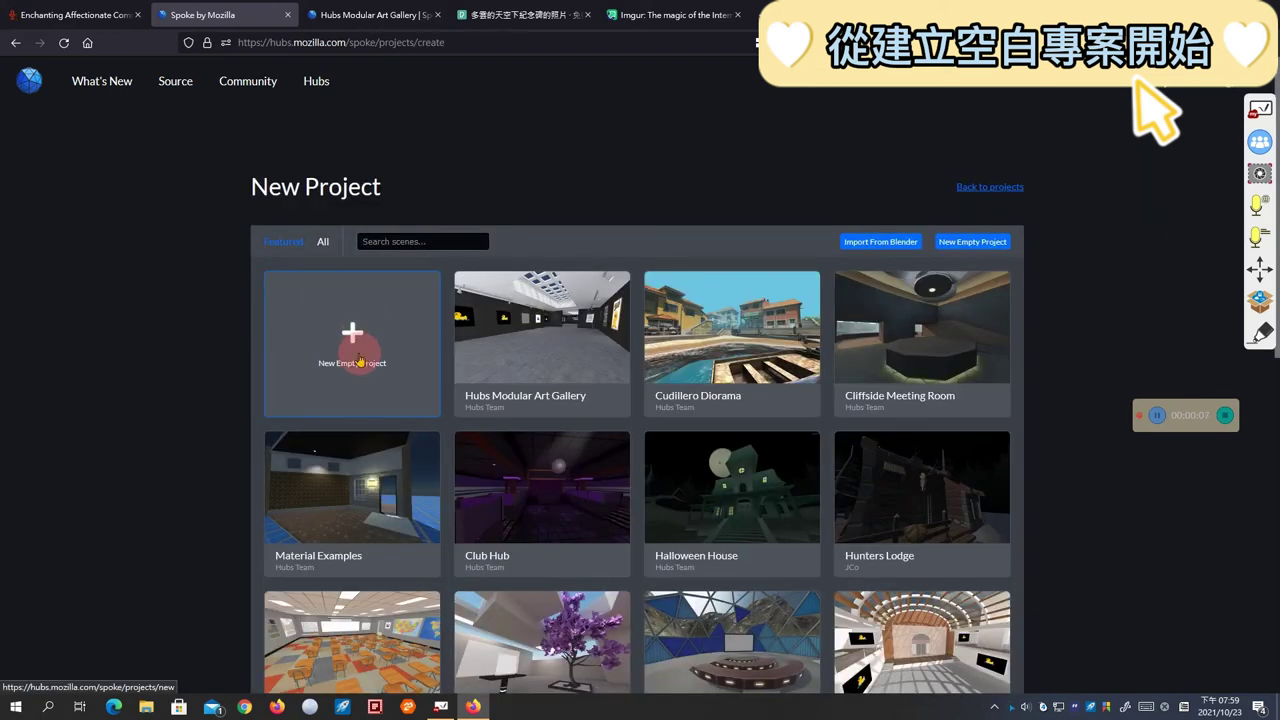
{"action": "left_click", "coordinate": [360, 360]}
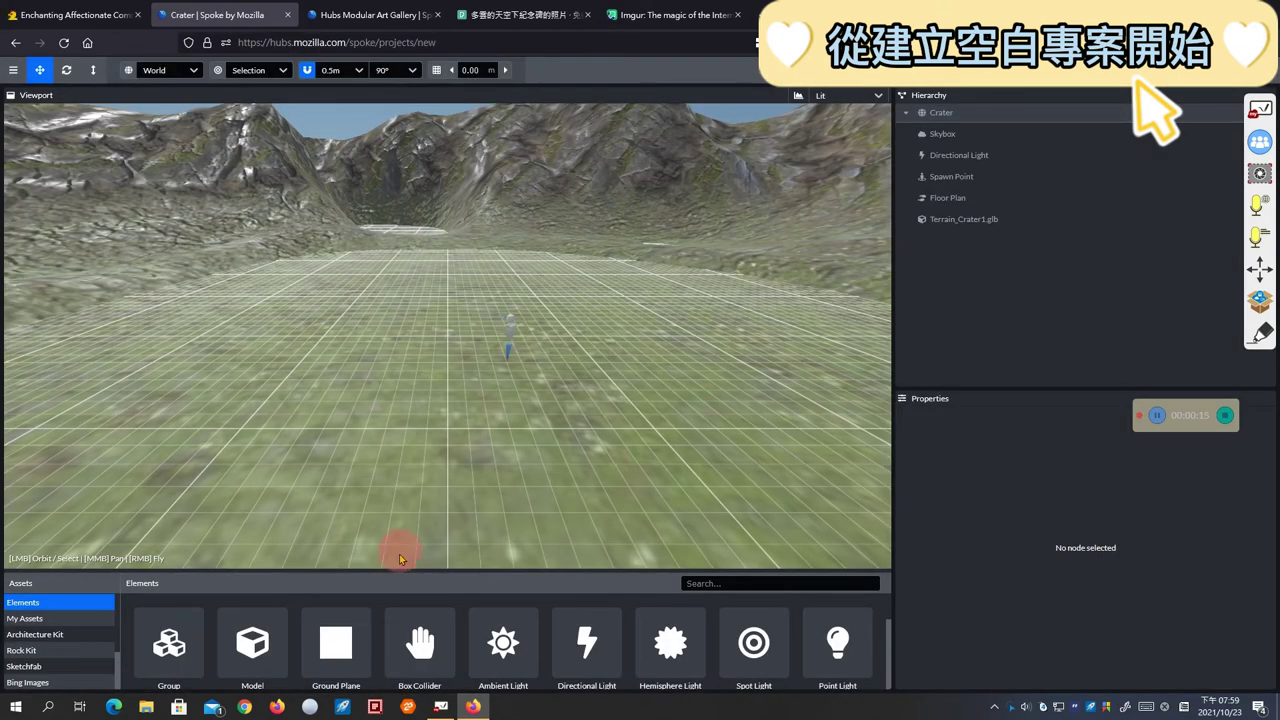
Enlarge the assets area and look through the Architecture Kit's floor, platform, door, wall, window, roof and stairs pieces
{"action": "left_click_drag", "start_coordinate": [400, 573], "coordinate": [411, 492]}
{"action": "left_click", "coordinate": [33, 556]}
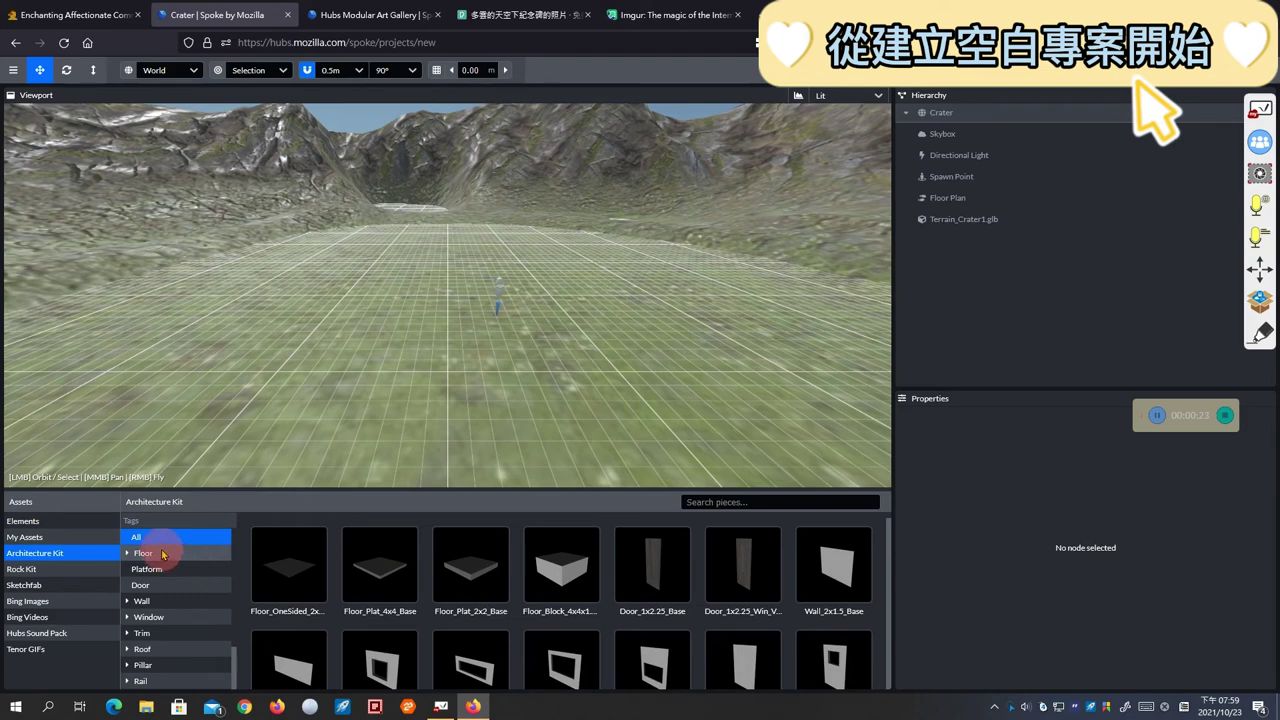
{"action": "left_click", "coordinate": [157, 555]}
{"action": "left_click", "coordinate": [160, 569]}
{"action": "left_click", "coordinate": [162, 586]}
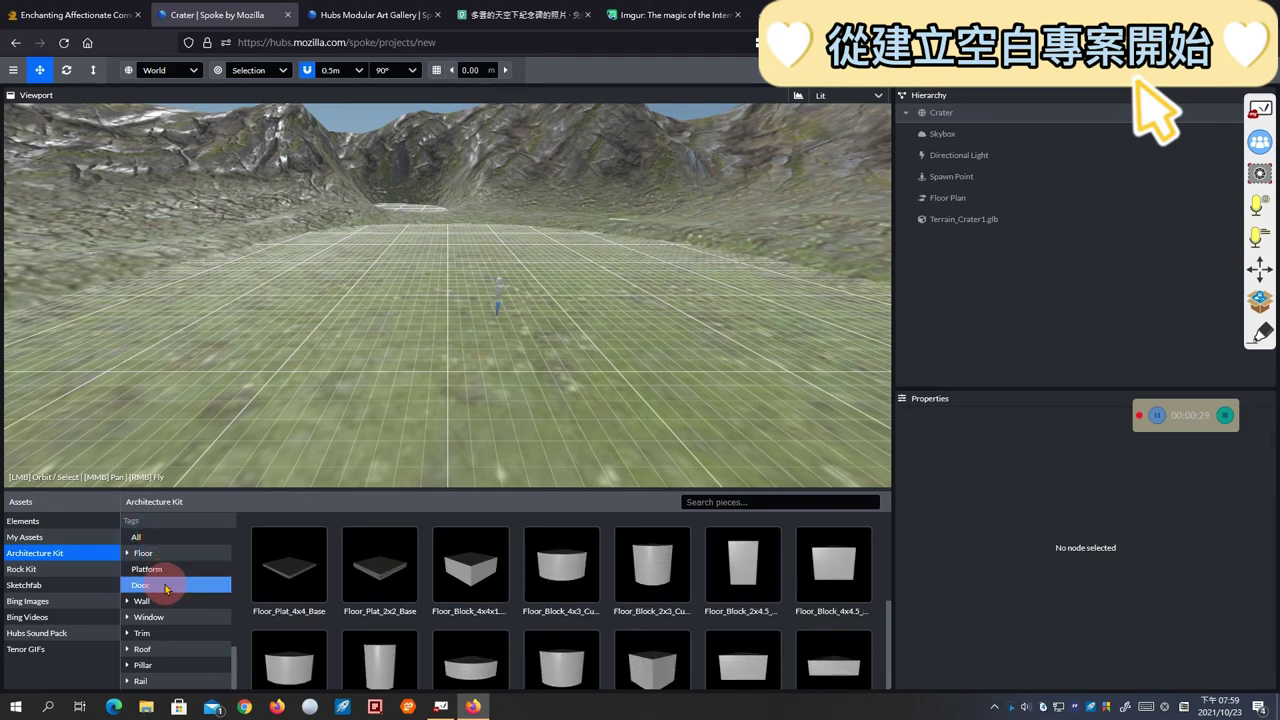
{"action": "left_click", "coordinate": [163, 604]}
{"action": "left_click", "coordinate": [175, 620]}
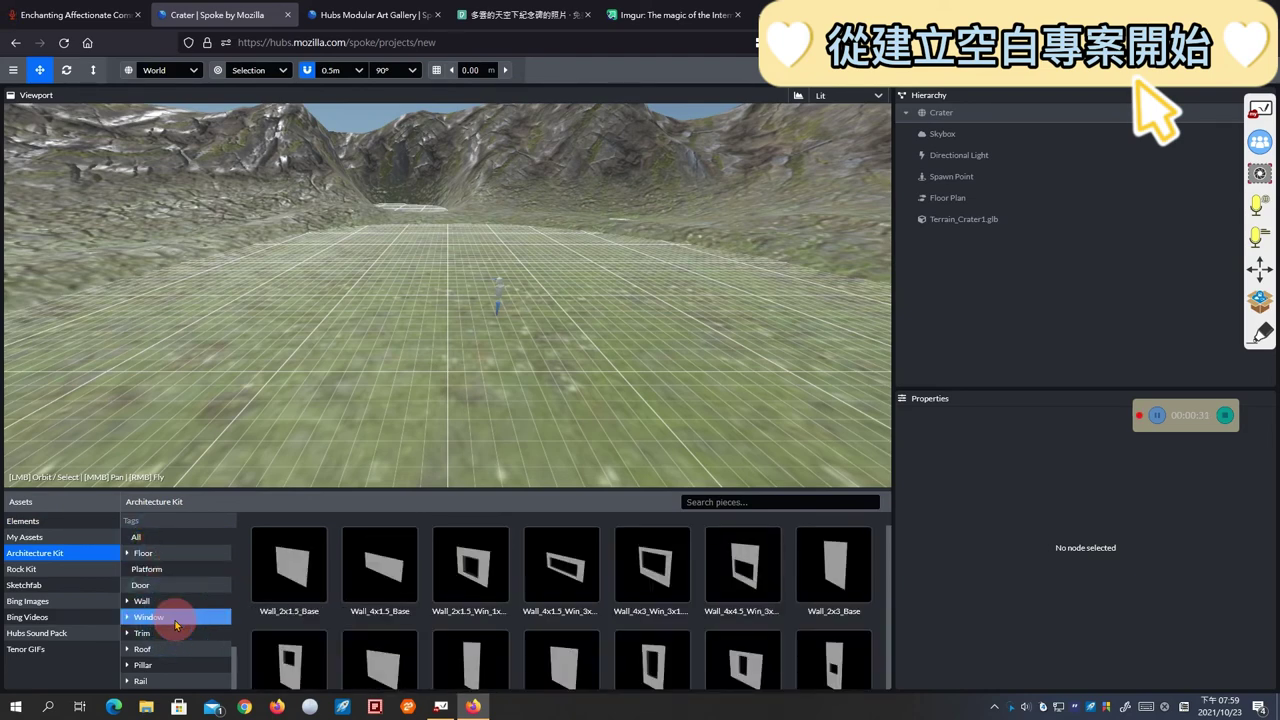
{"action": "scroll", "coordinate": [175, 624], "scroll_direction": "down", "scroll_amount": 1}
{"action": "left_click", "coordinate": [160, 601]}
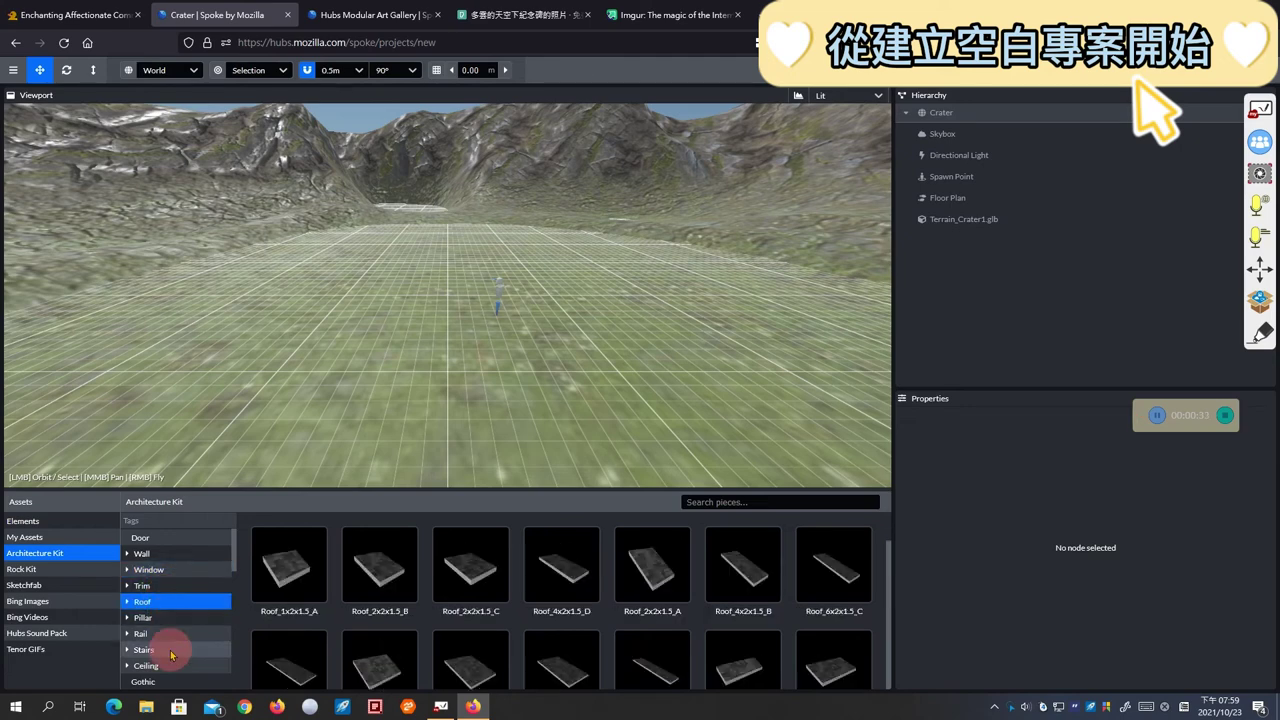
{"action": "left_click", "coordinate": [171, 652]}
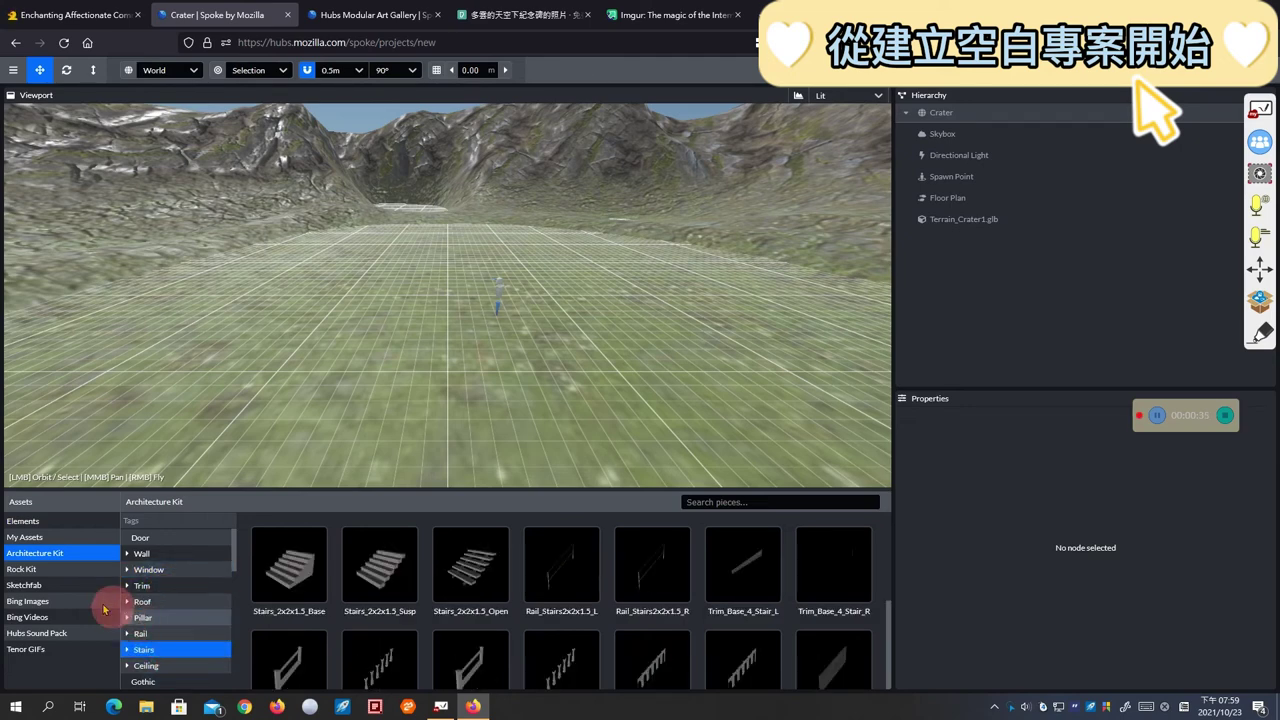
Place one Rock_A from the Rock Kit on the crater ground at X -9.50, Z -4.00, and end the placement
{"action": "left_click", "coordinate": [39, 575]}
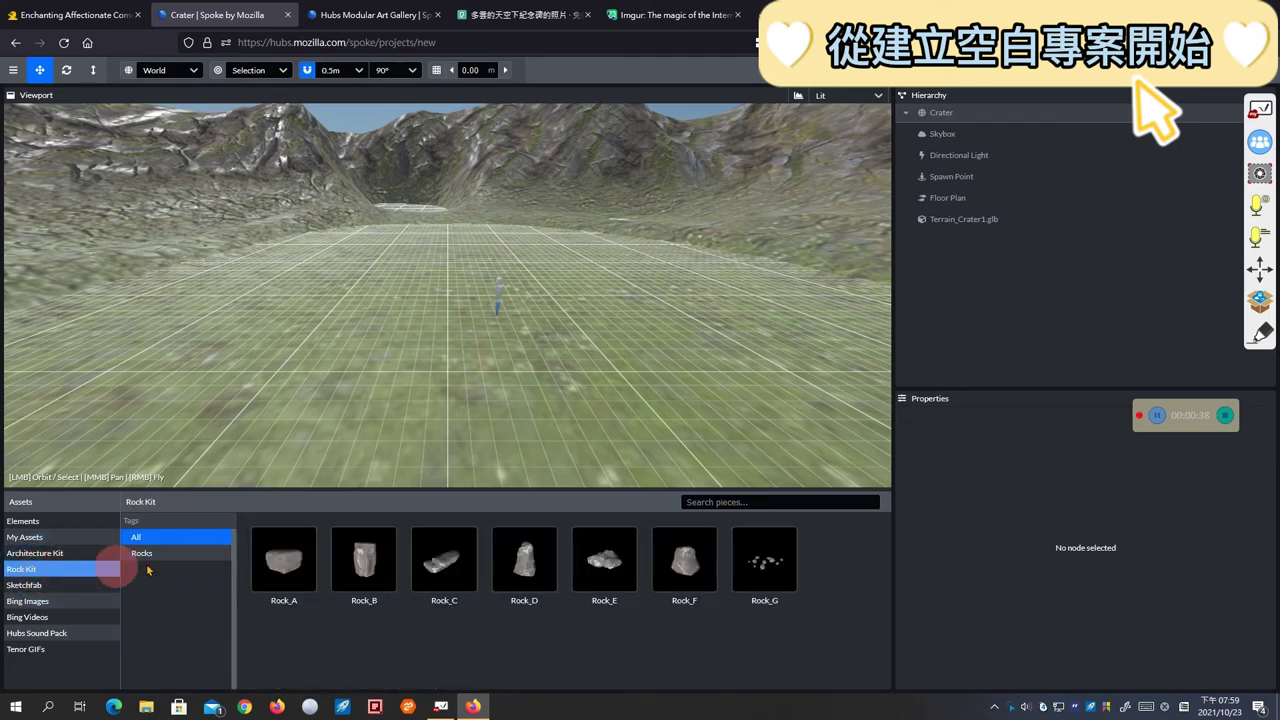
{"action": "left_click", "coordinate": [285, 568]}
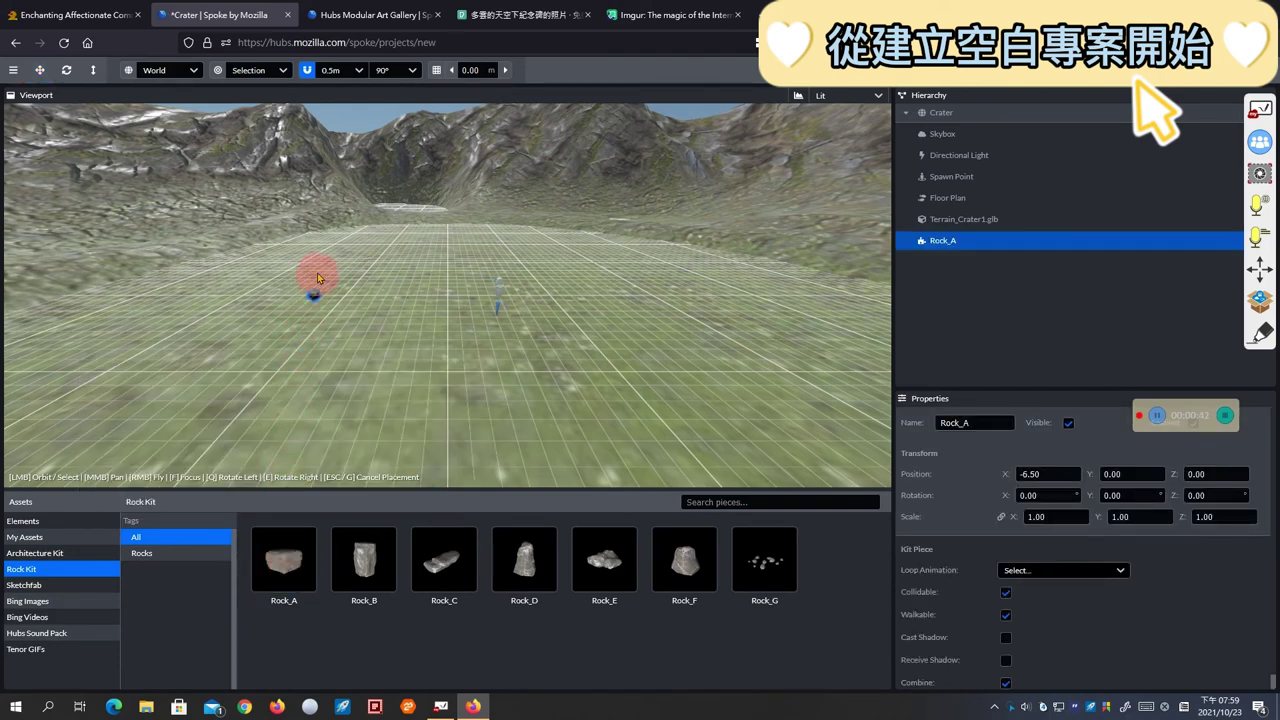
{"action": "scroll", "coordinate": [317, 279], "scroll_direction": "up", "scroll_amount": 5}
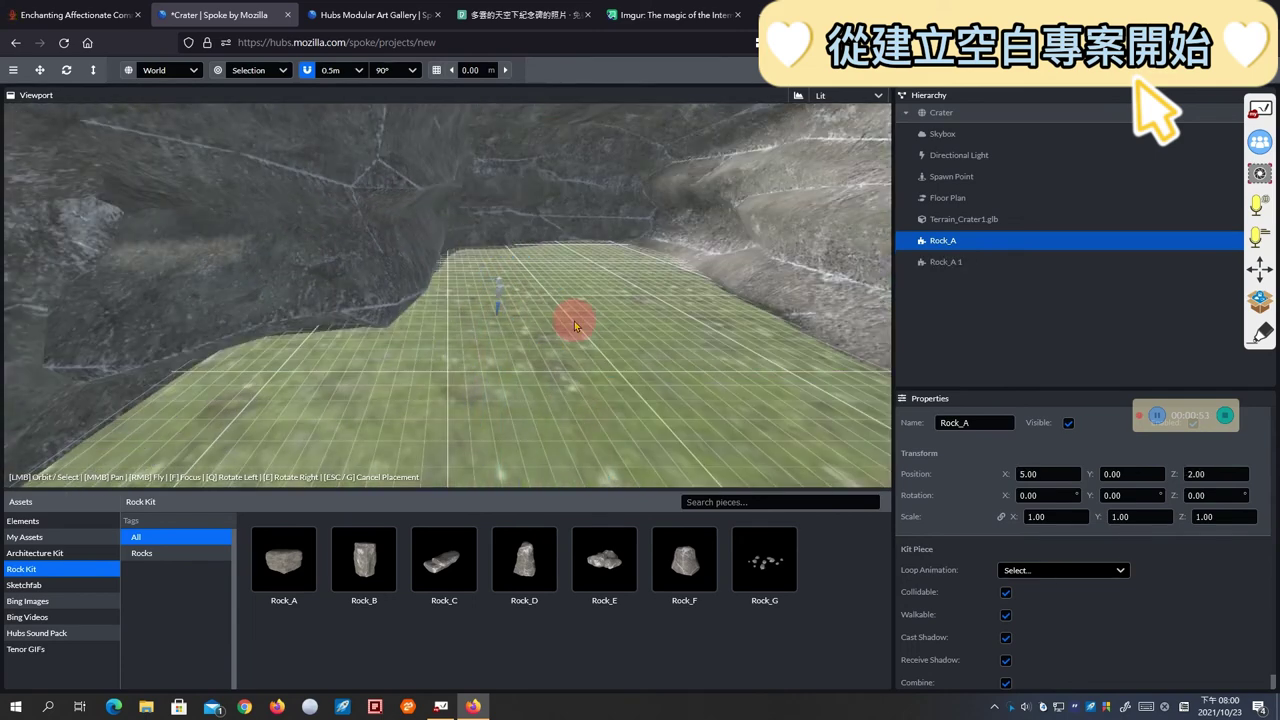
{"action": "key", "text": "Escape"}
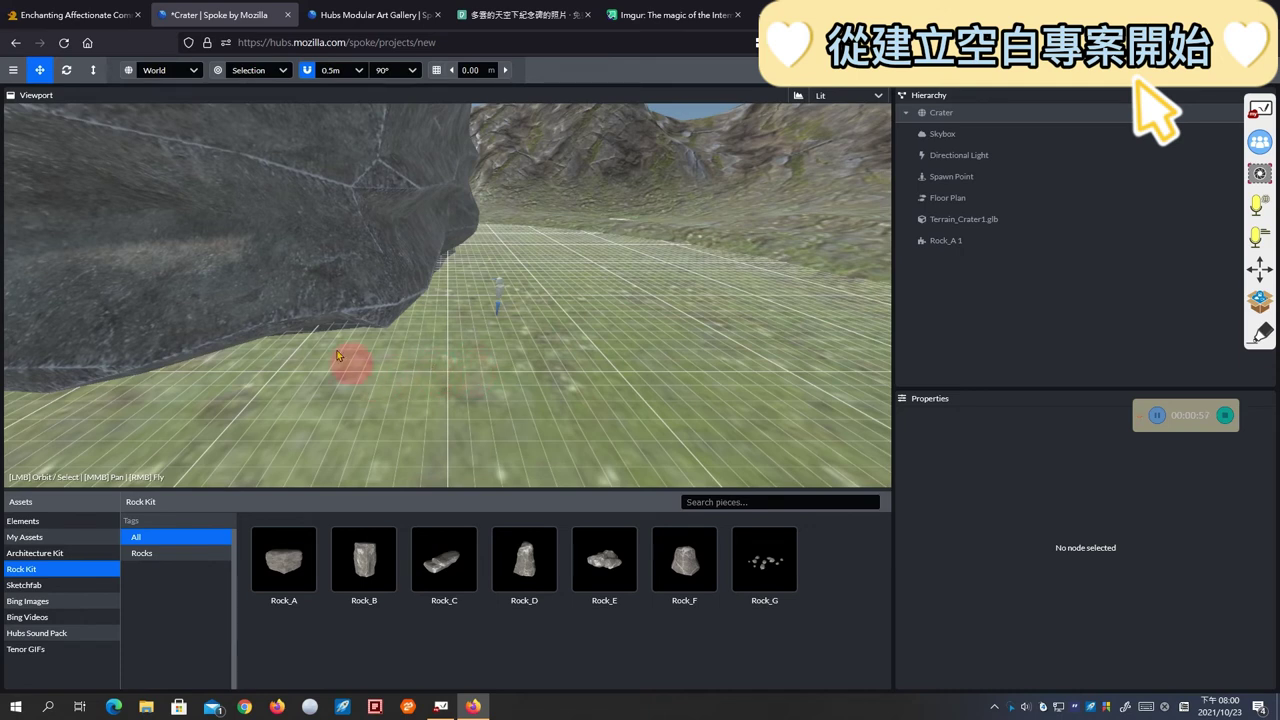
Scale the placed Rock_A uniformly to 0.2
{"action": "left_click", "coordinate": [266, 234]}
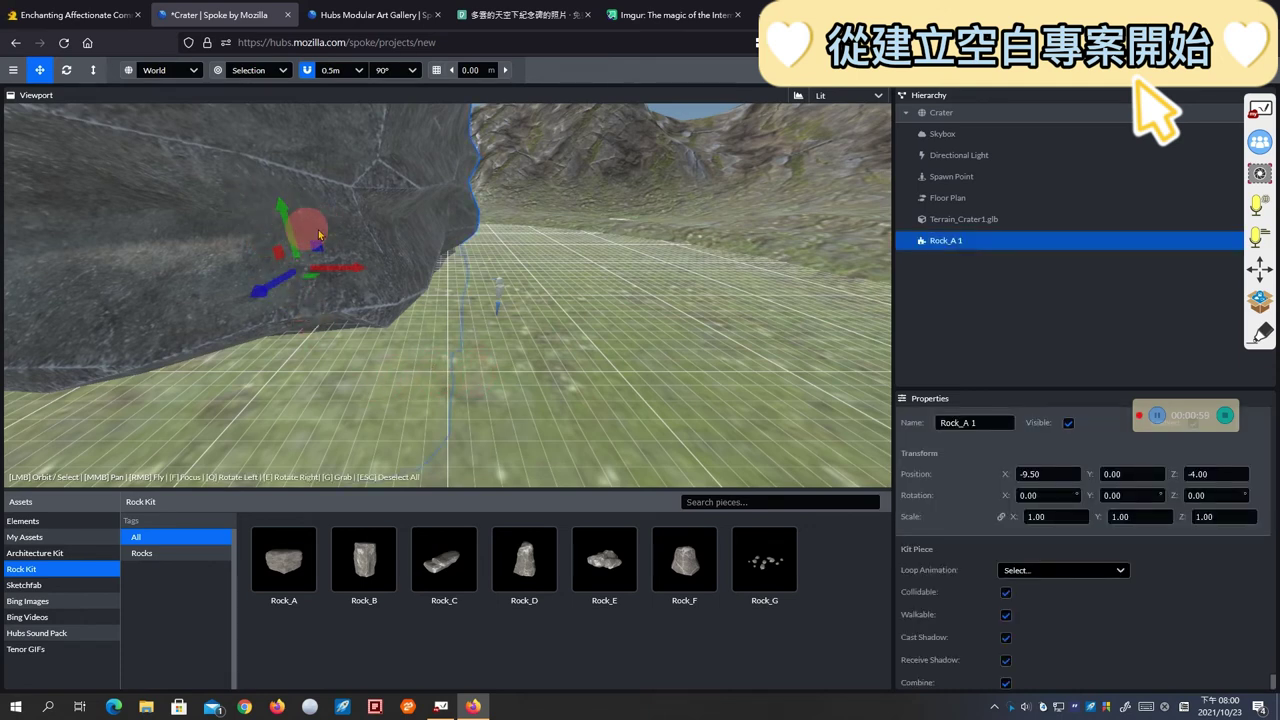
{"action": "left_click", "coordinate": [1012, 516]}
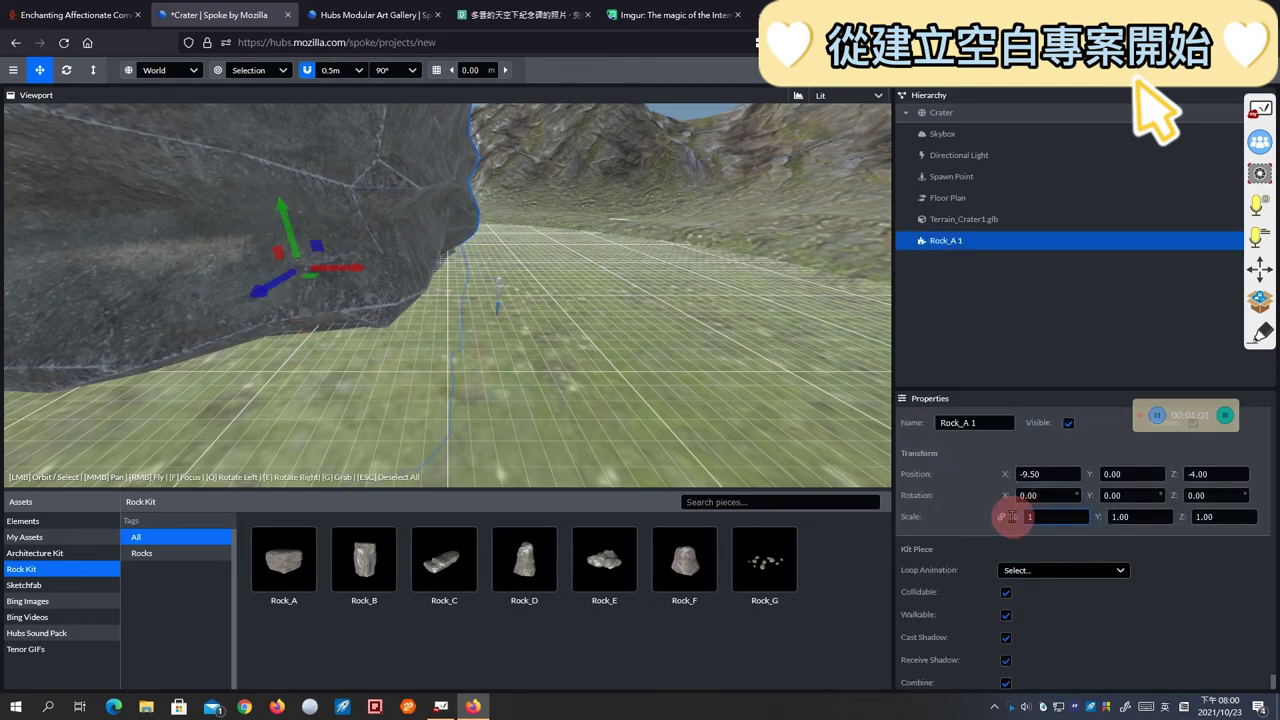
{"action": "left_click", "coordinate": [1033, 517]}
{"action": "type", "text": "0.2"}
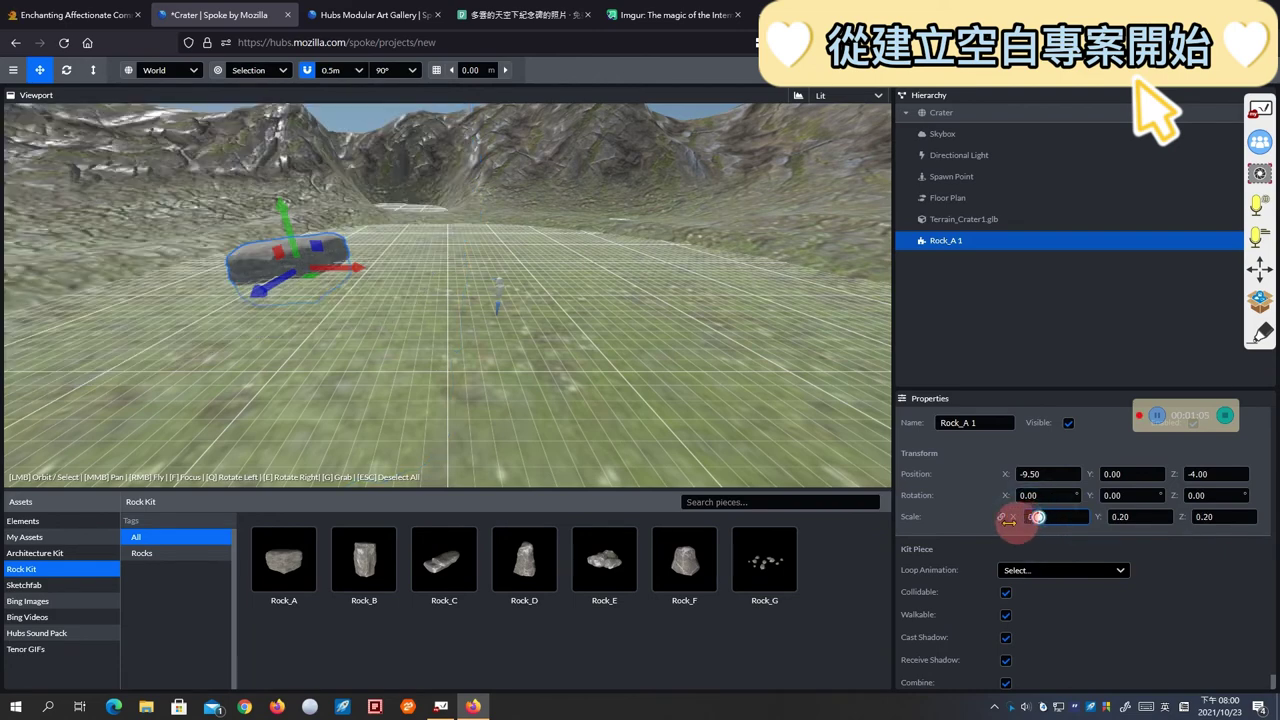
Place Rock_C in front of the first rock at X -3.00, Z 4.50, and scale it uniformly to 0.30
{"action": "left_click", "coordinate": [449, 572]}
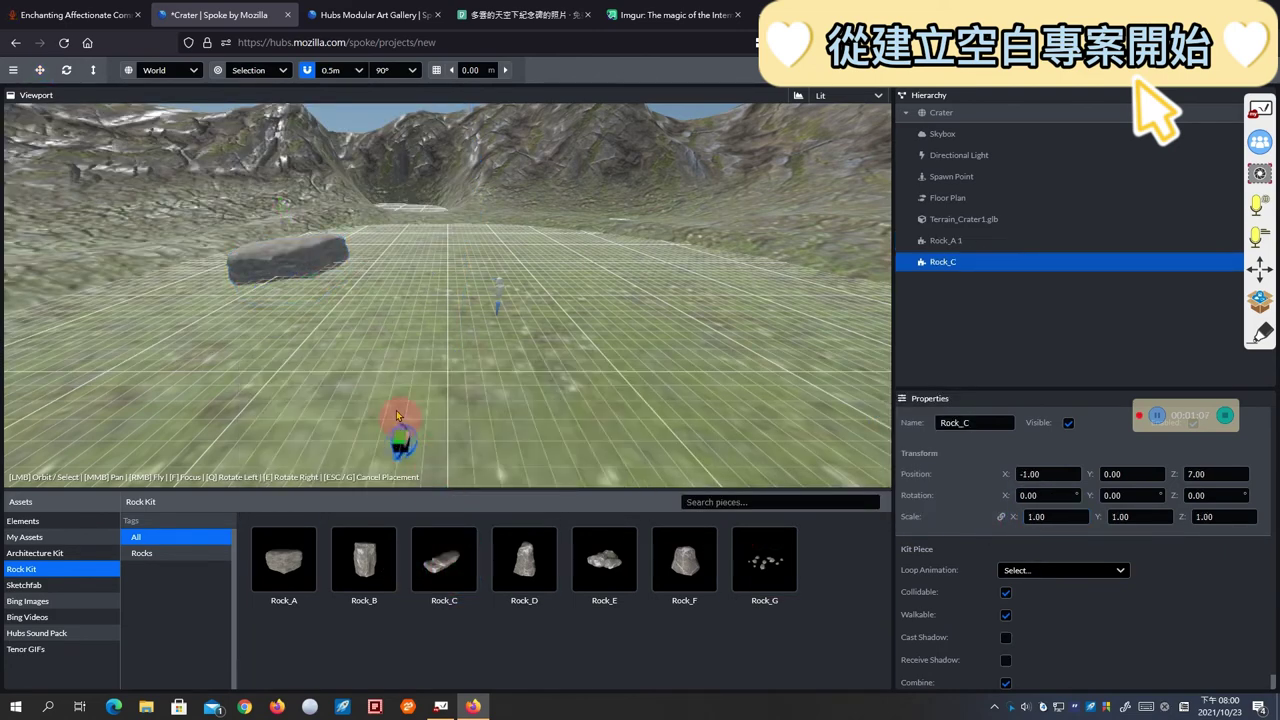
{"action": "left_click", "coordinate": [348, 371]}
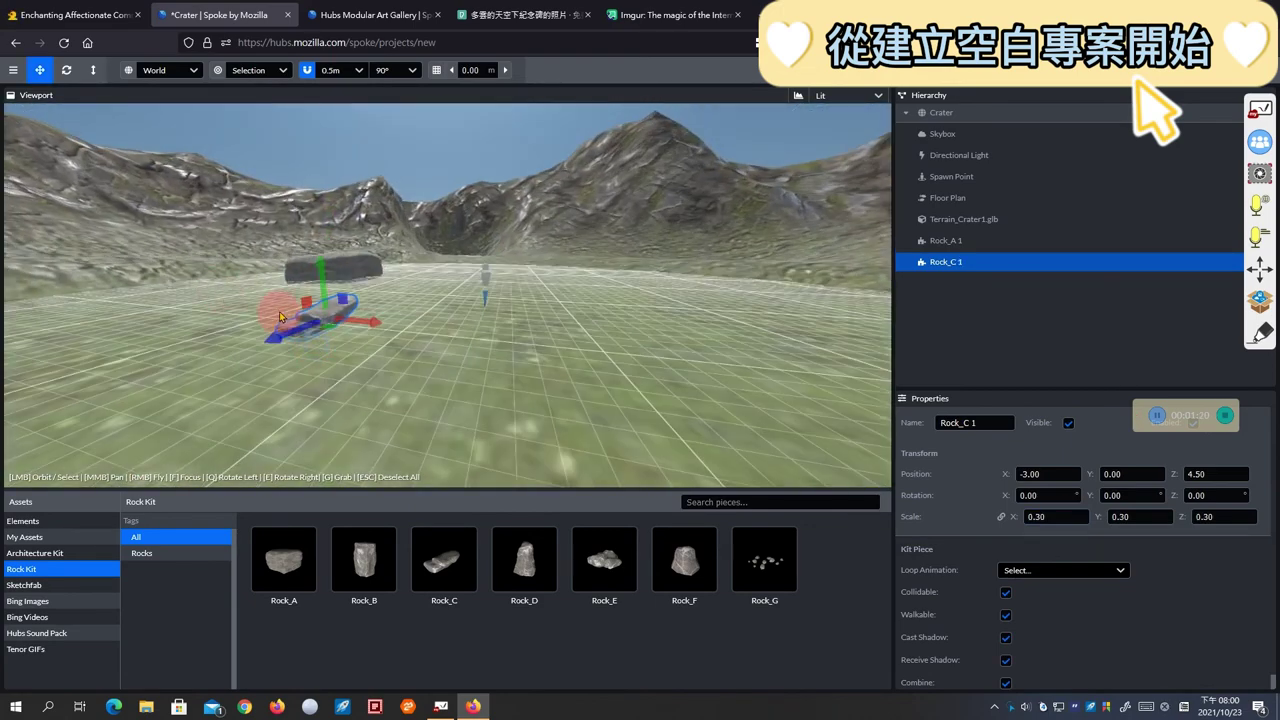
Move the Rock_C piece to the other side of the spawn point, at X 8.50, Z -1.00
{"action": "left_click_drag", "start_coordinate": [364, 323], "coordinate": [378, 322]}
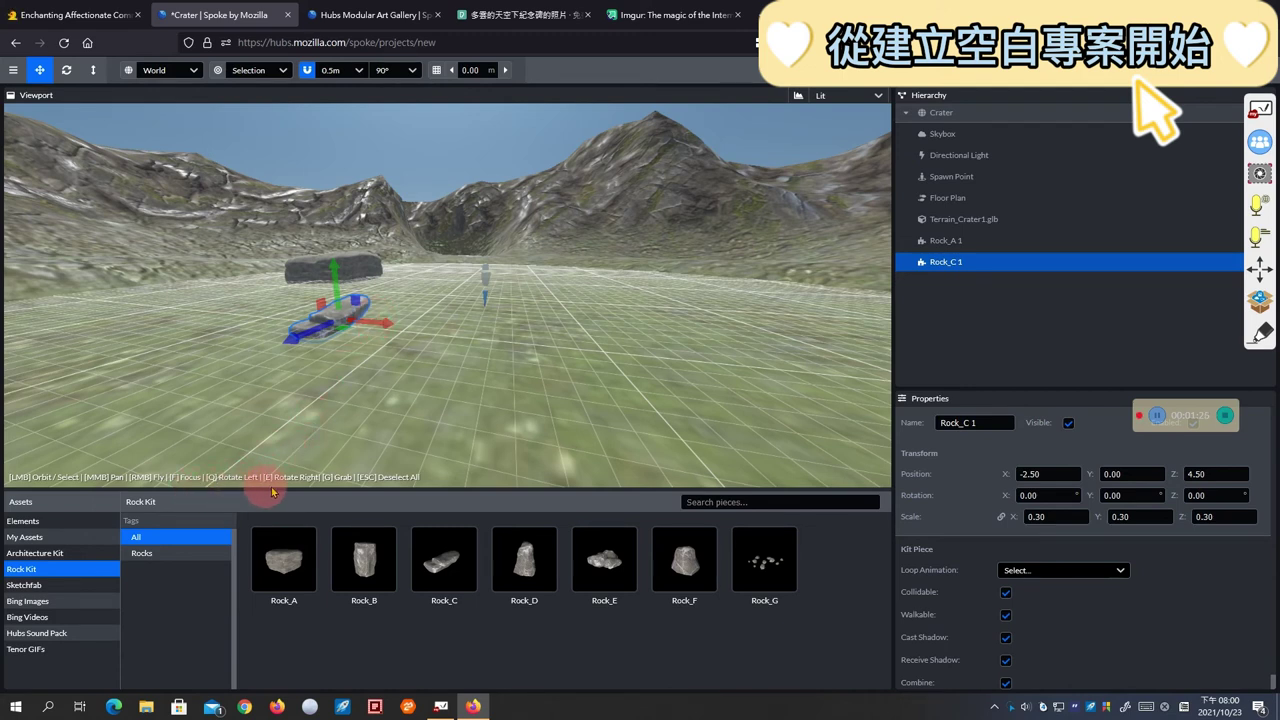
{"action": "key", "text": "g"}
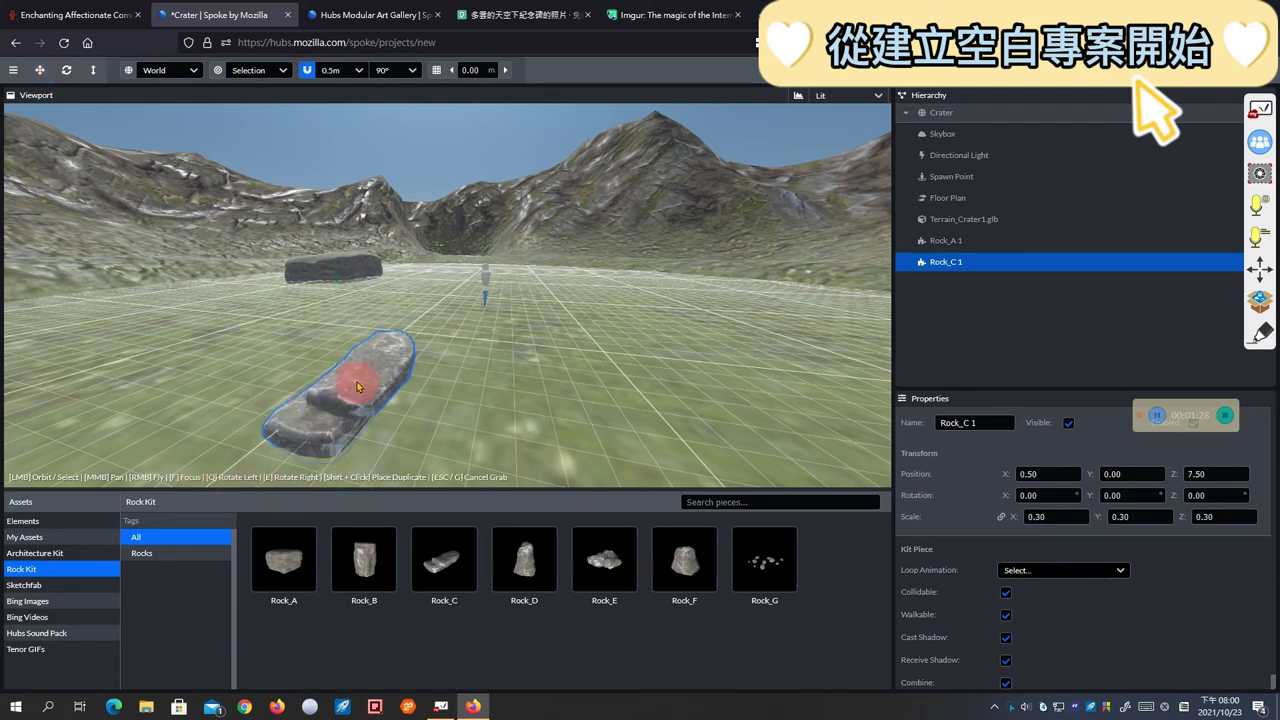
{"action": "left_click", "coordinate": [648, 308]}
{"action": "left_click_drag", "start_coordinate": [622, 367], "coordinate": [671, 378]}
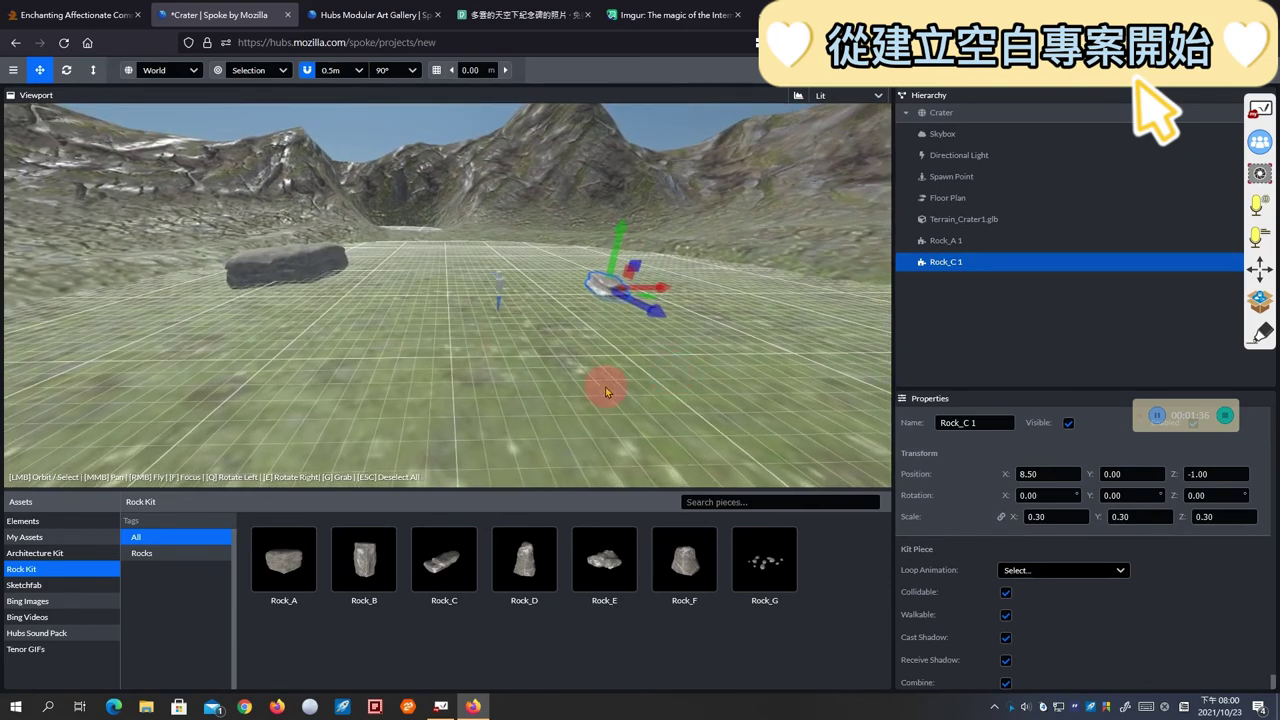
Place a Floor_OneSided_2x2_Base piece from the Architecture Kit's floor pieces on the ground between the large rock and the spawn point
{"action": "left_click", "coordinate": [38, 537]}
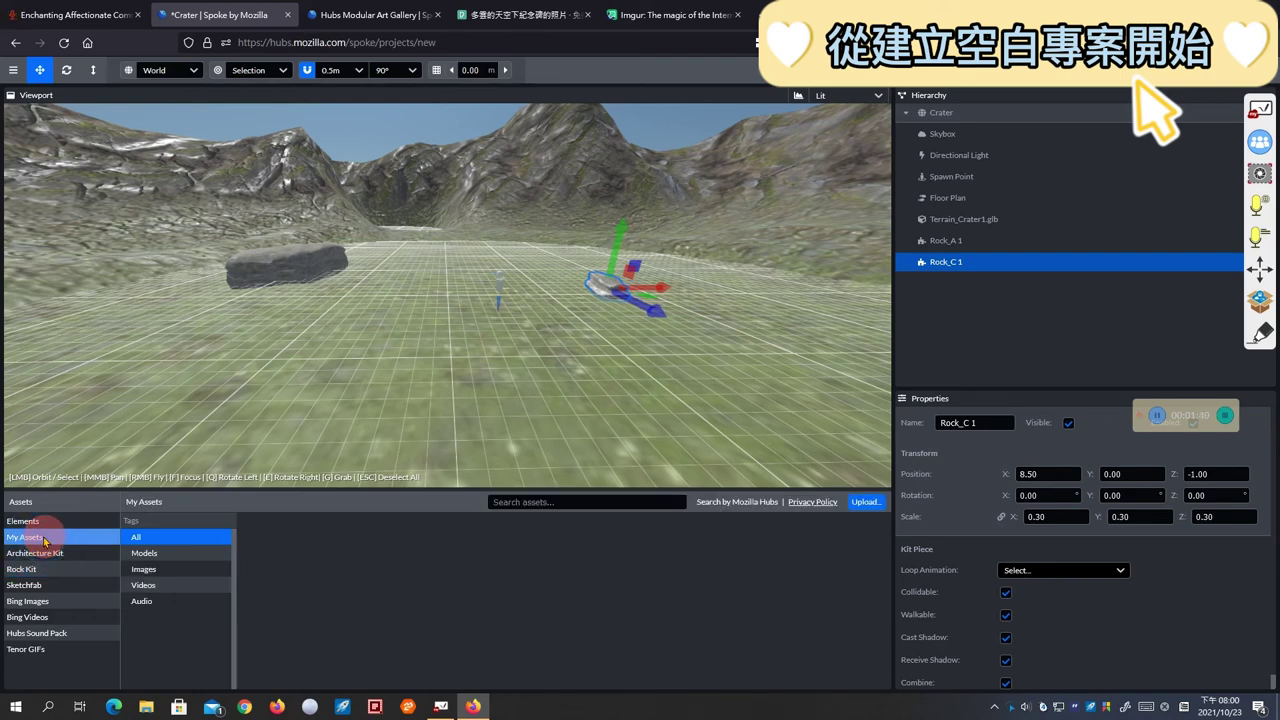
{"action": "left_click", "coordinate": [44, 554]}
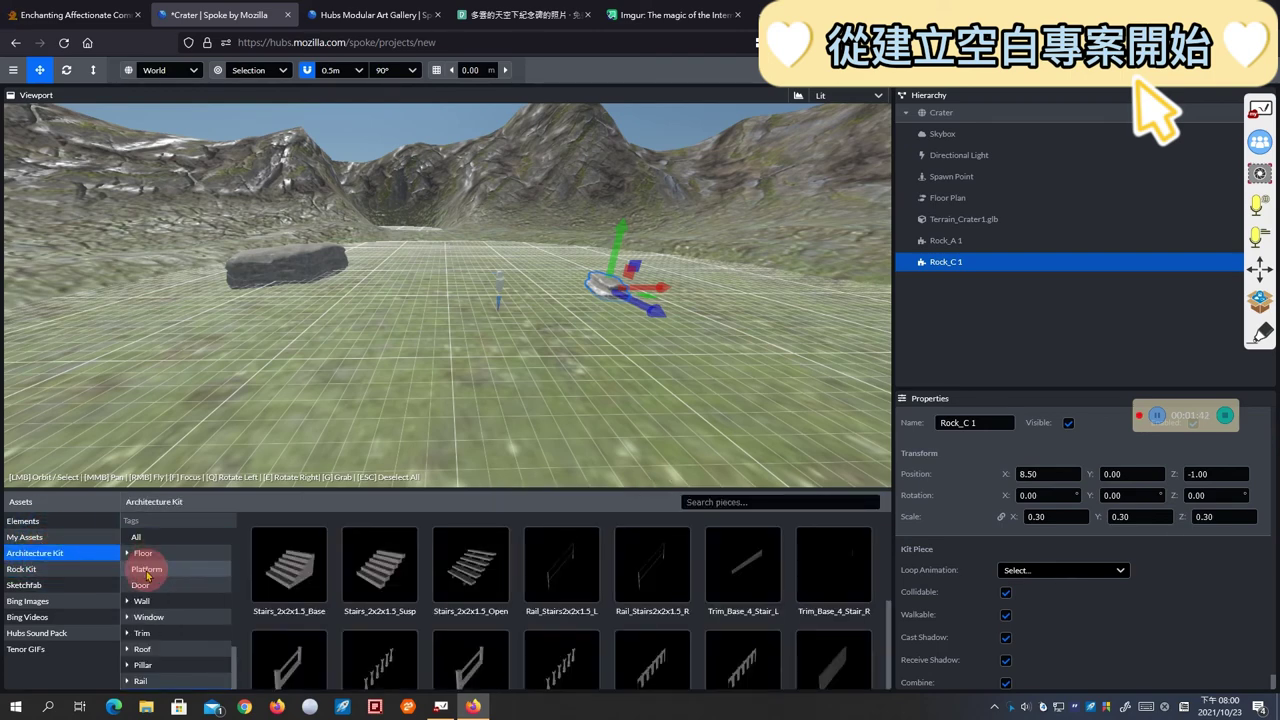
{"action": "left_click", "coordinate": [146, 558]}
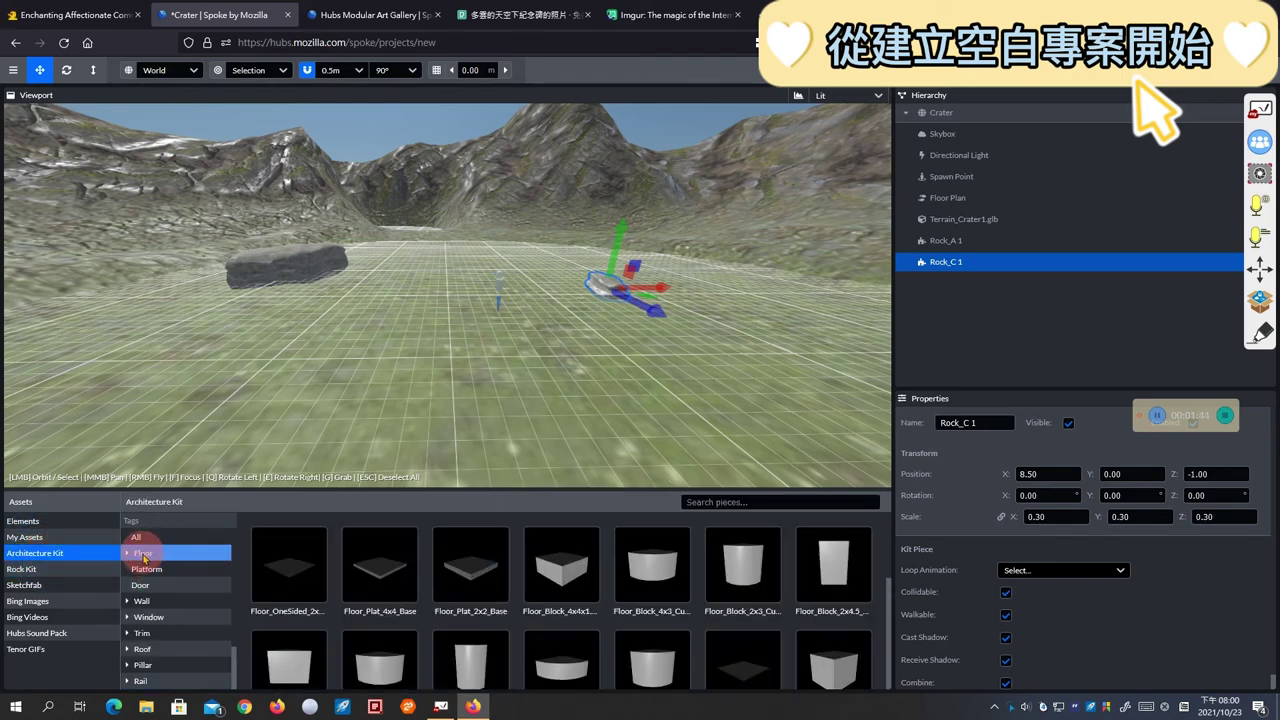
{"action": "left_click", "coordinate": [372, 572]}
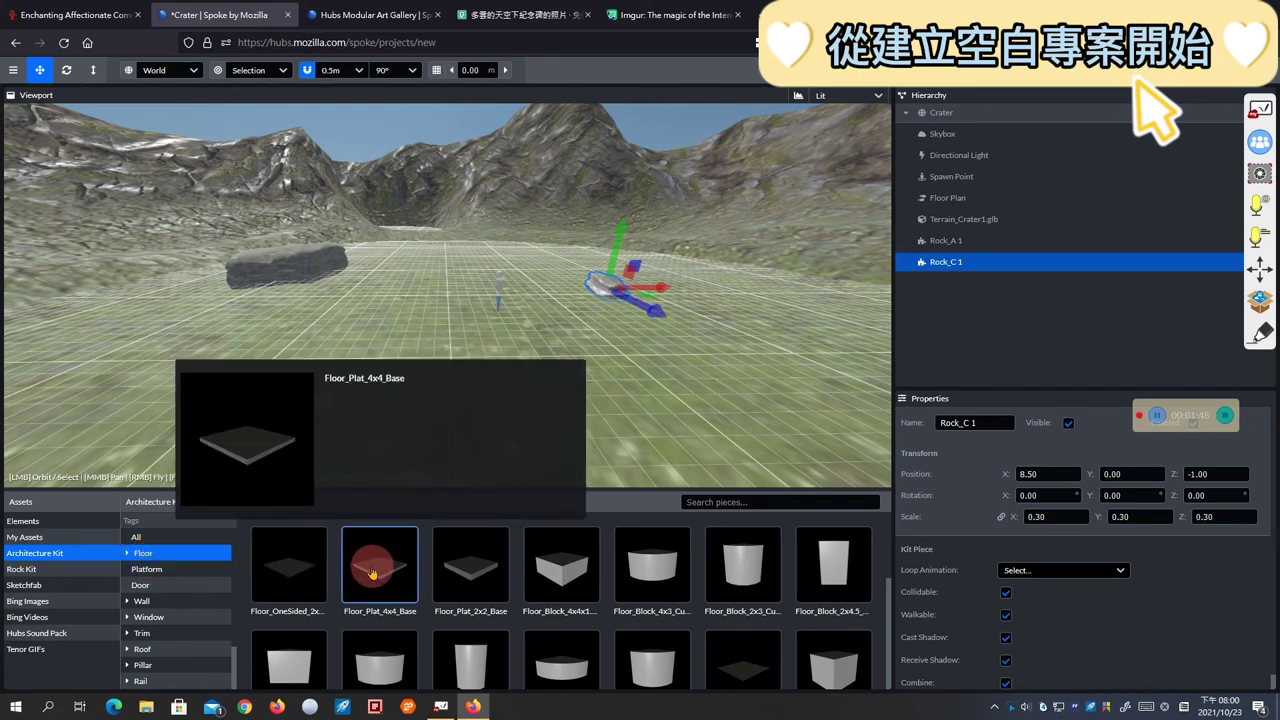
{"action": "scroll", "coordinate": [320, 591], "scroll_direction": "down", "scroll_amount": 3}
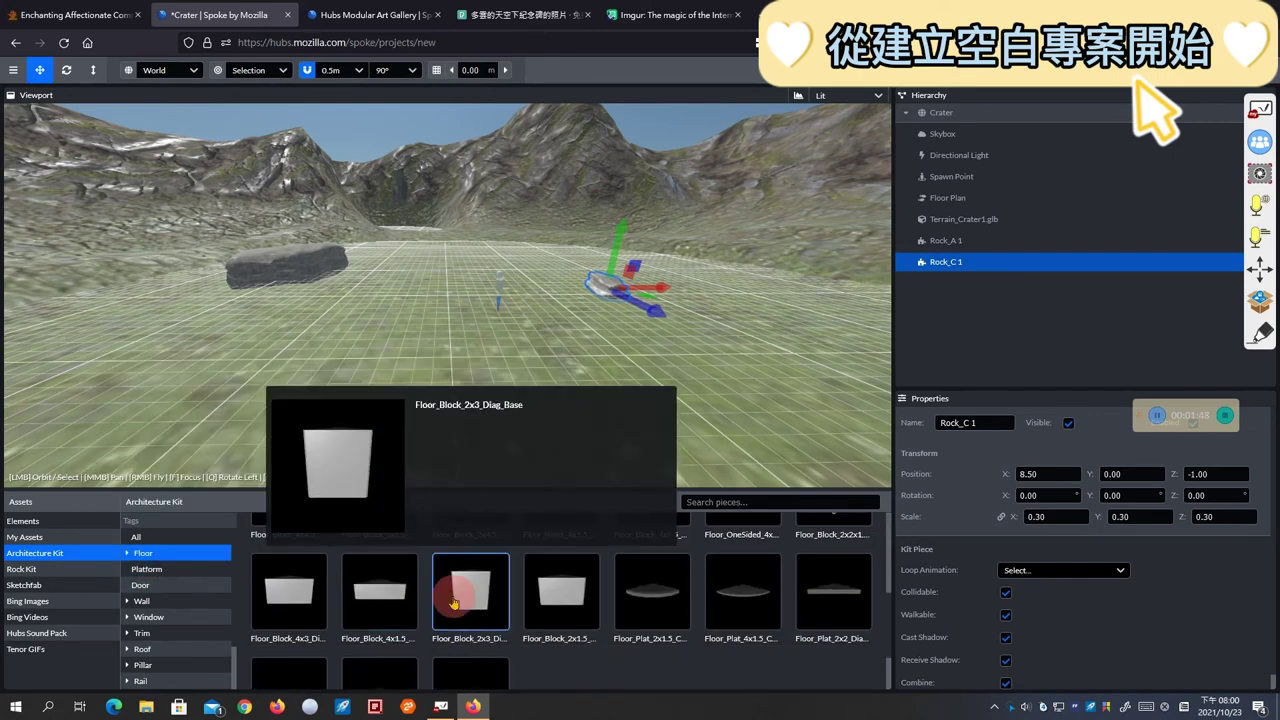
{"action": "scroll", "coordinate": [451, 600], "scroll_direction": "down", "scroll_amount": 1}
{"action": "scroll", "coordinate": [320, 589], "scroll_direction": "up", "scroll_amount": 4}
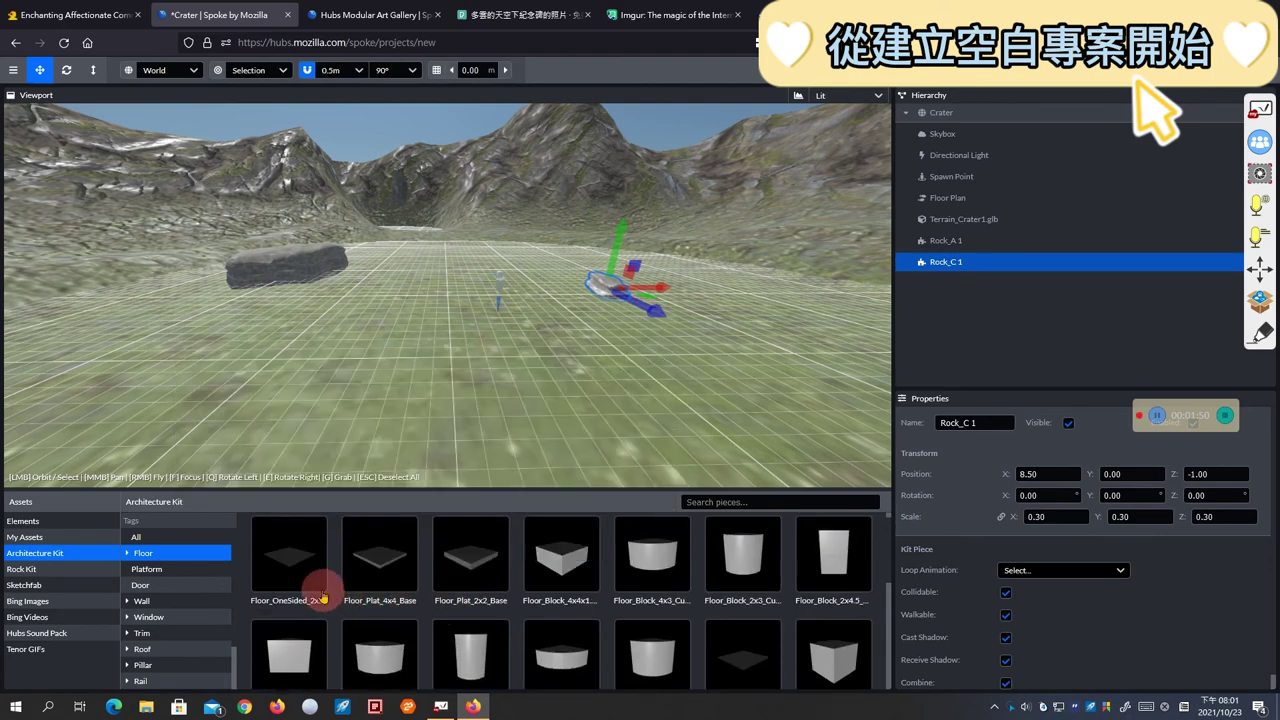
{"action": "left_click", "coordinate": [290, 569]}
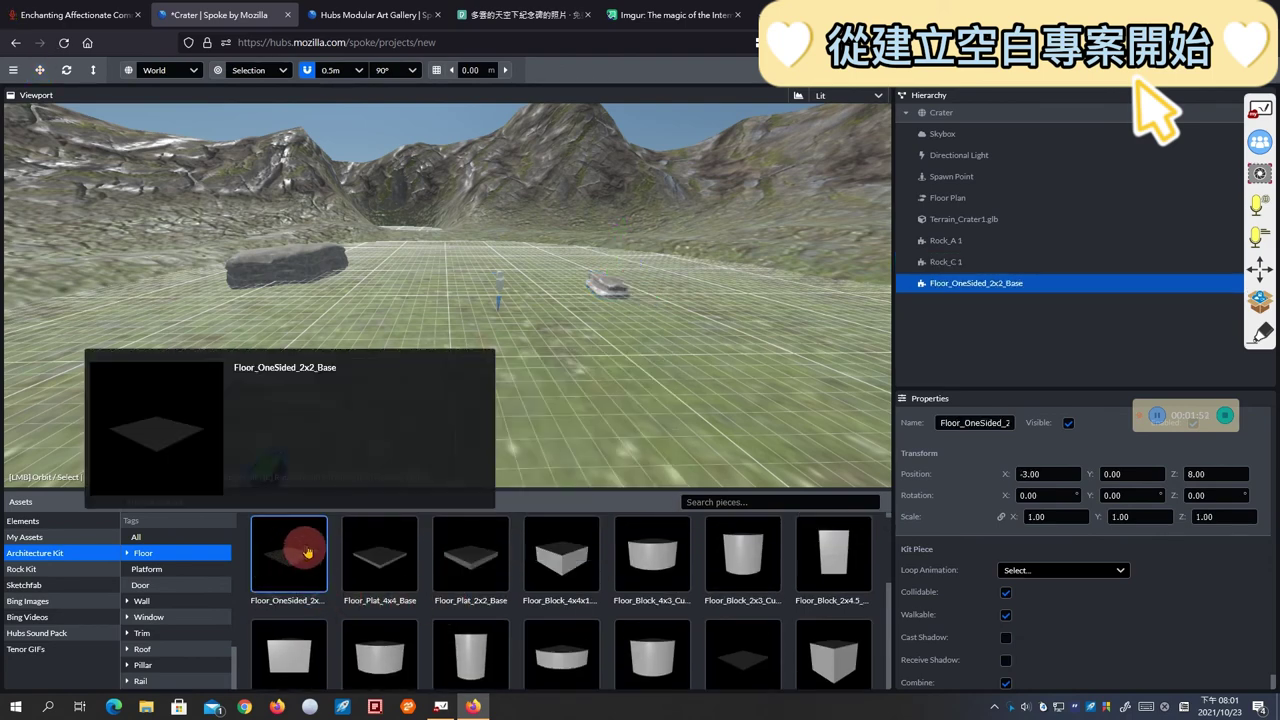
{"action": "left_click", "coordinate": [383, 283]}
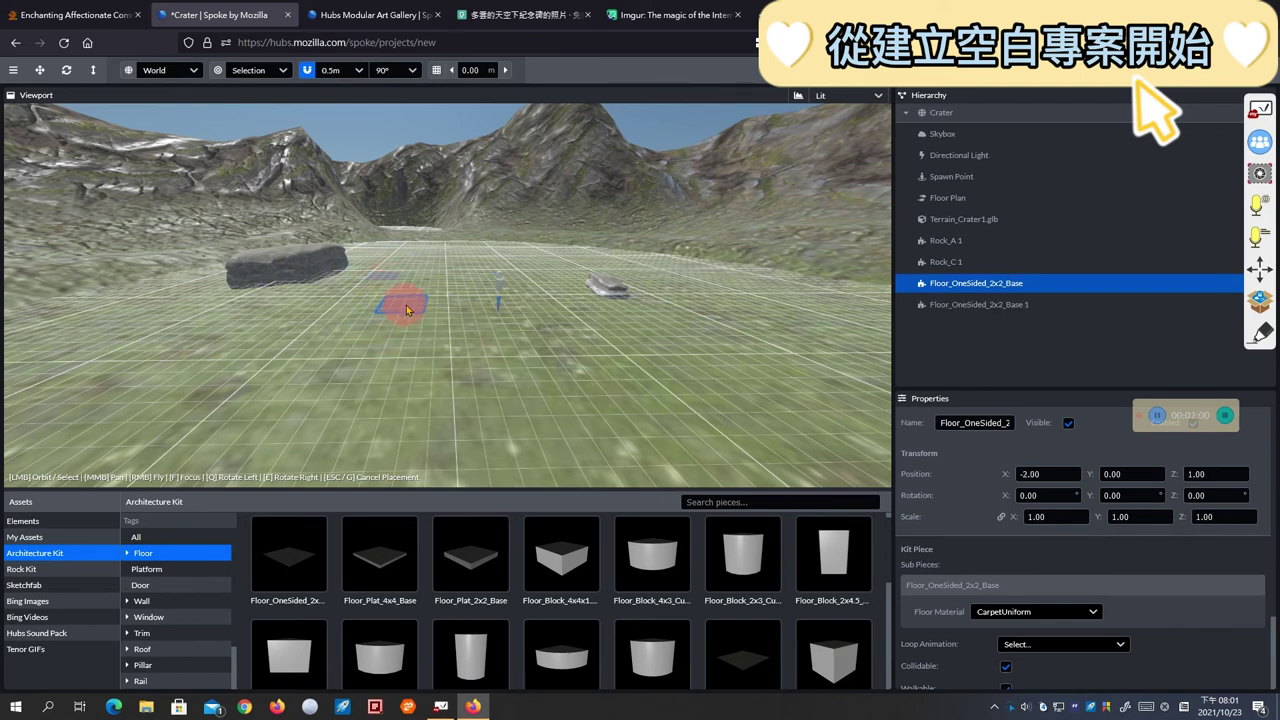
Scale the Floor_OneSided_2x2_Base piece beside the large rock uniformly to 6 and move it to X 2.00, Z 0.50
{"action": "left_click_drag", "start_coordinate": [421, 303], "coordinate": [413, 405]}
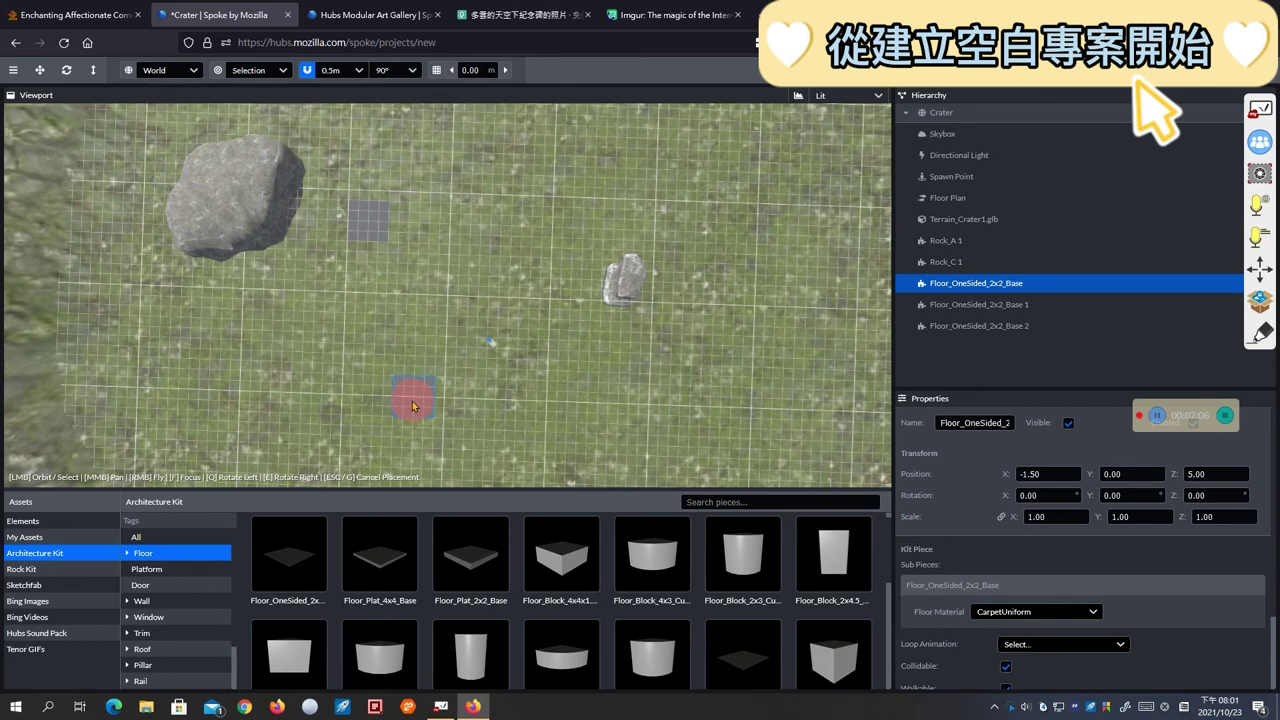
{"action": "right_click", "coordinate": [469, 266]}
{"action": "left_click", "coordinate": [377, 235]}
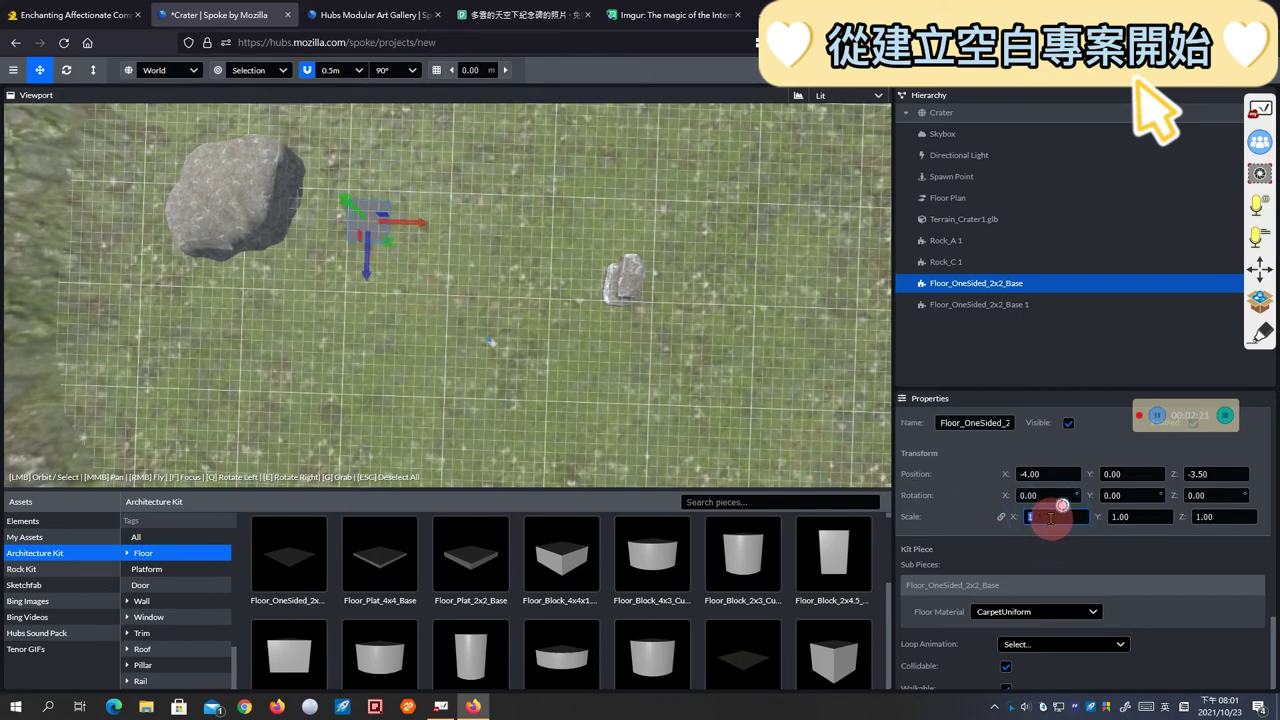
{"action": "type", "text": "6"}
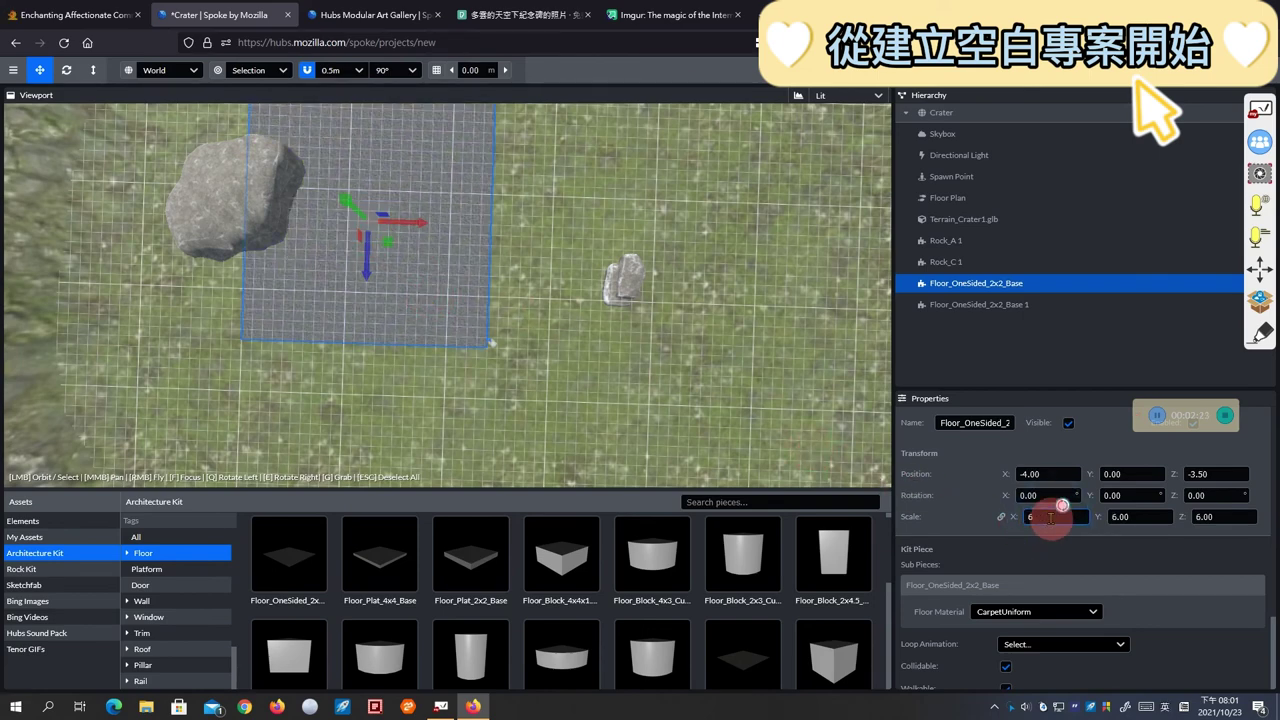
{"action": "left_click_drag", "start_coordinate": [395, 226], "coordinate": [471, 330]}
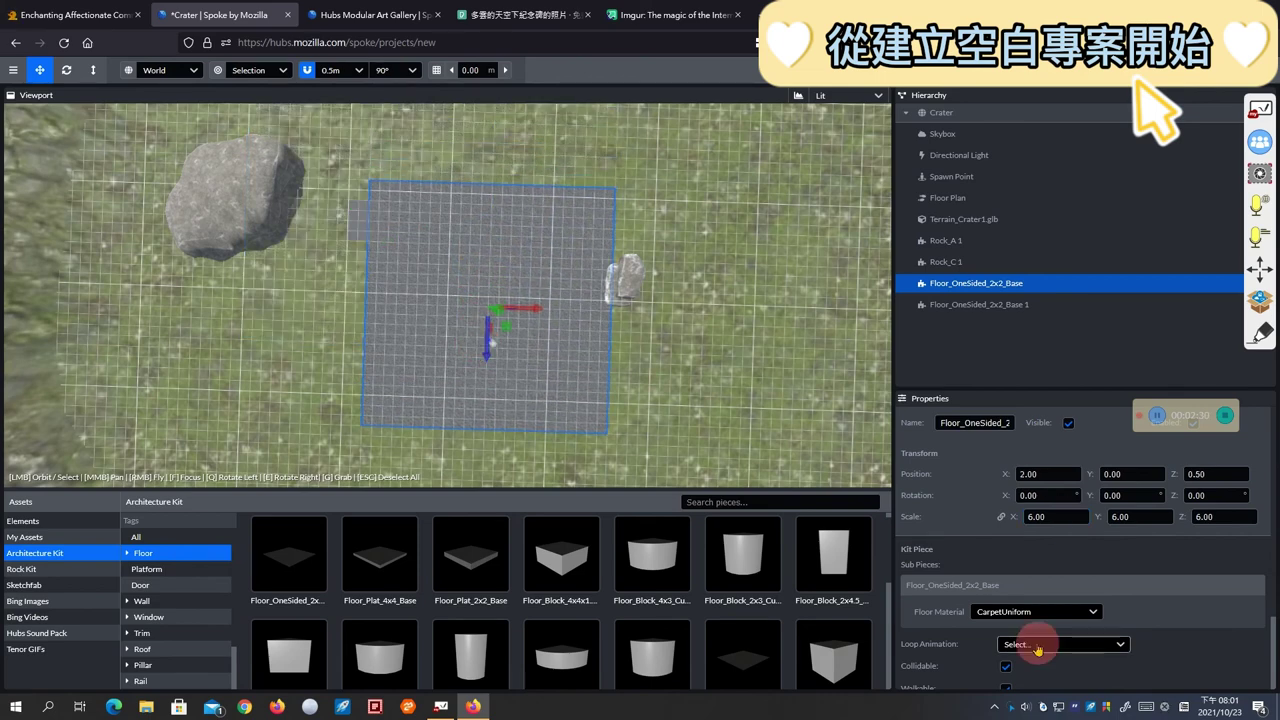
Set the floor material of the enlarged floor piece to CementBrushed
{"action": "left_click", "coordinate": [1094, 612]}
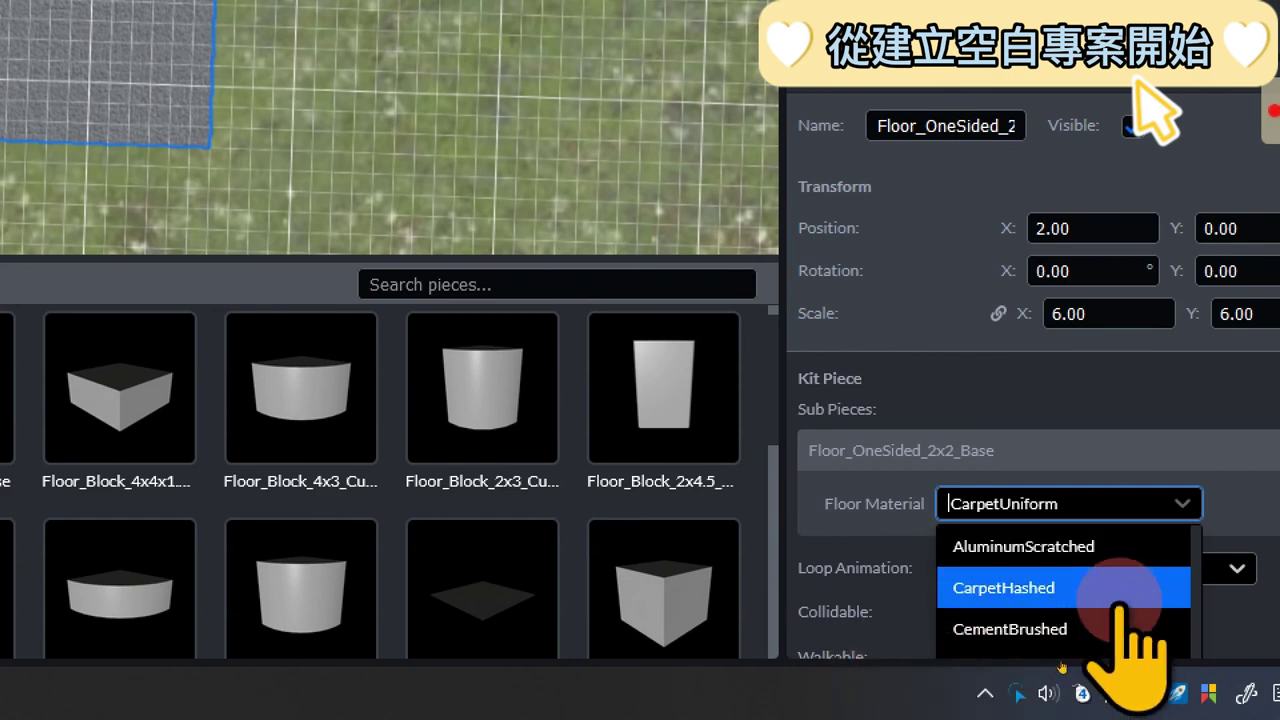
{"action": "scroll", "coordinate": [1117, 605], "scroll_direction": "down", "scroll_amount": 5}
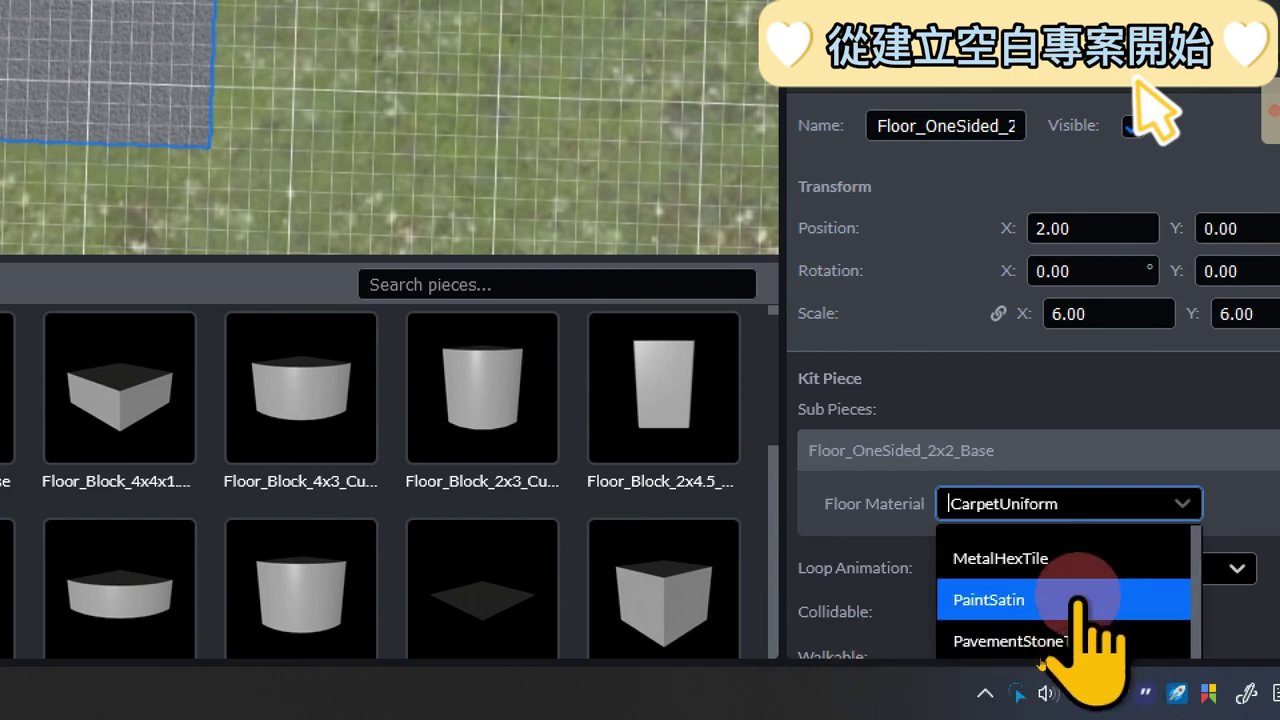
{"action": "left_click", "coordinate": [1080, 600]}
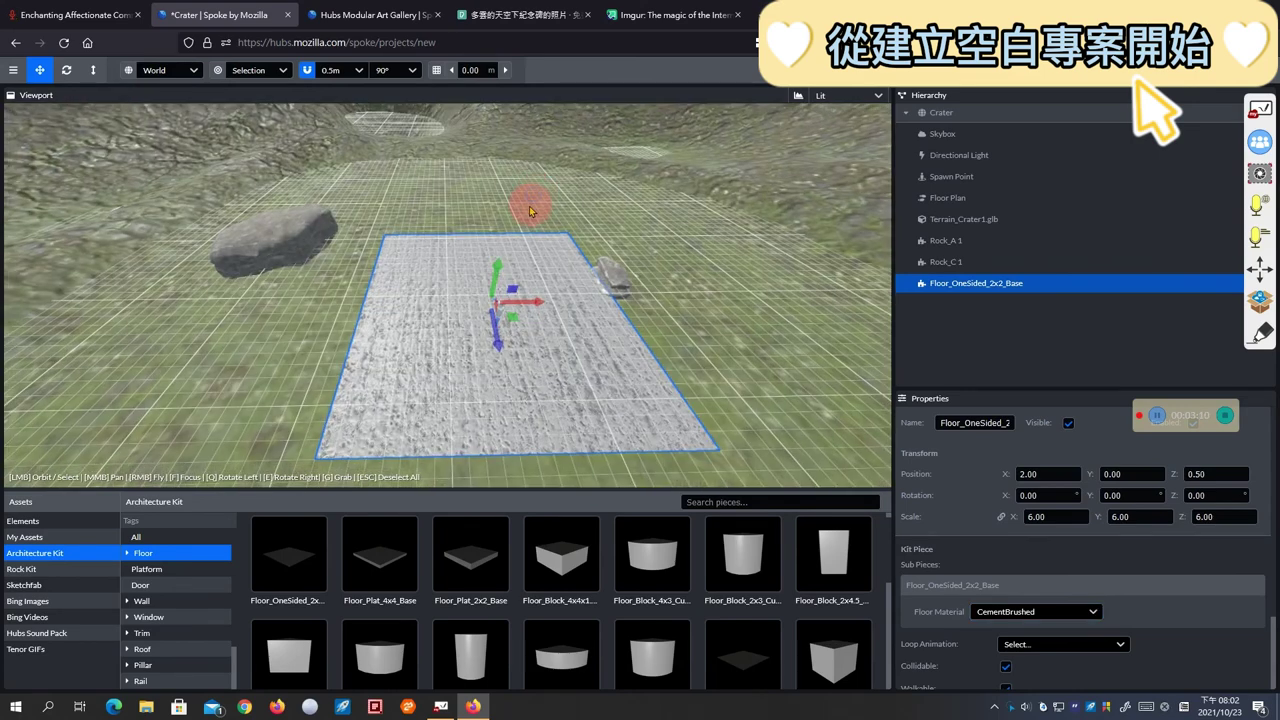
Save the Crater project
{"action": "key", "text": "g"}
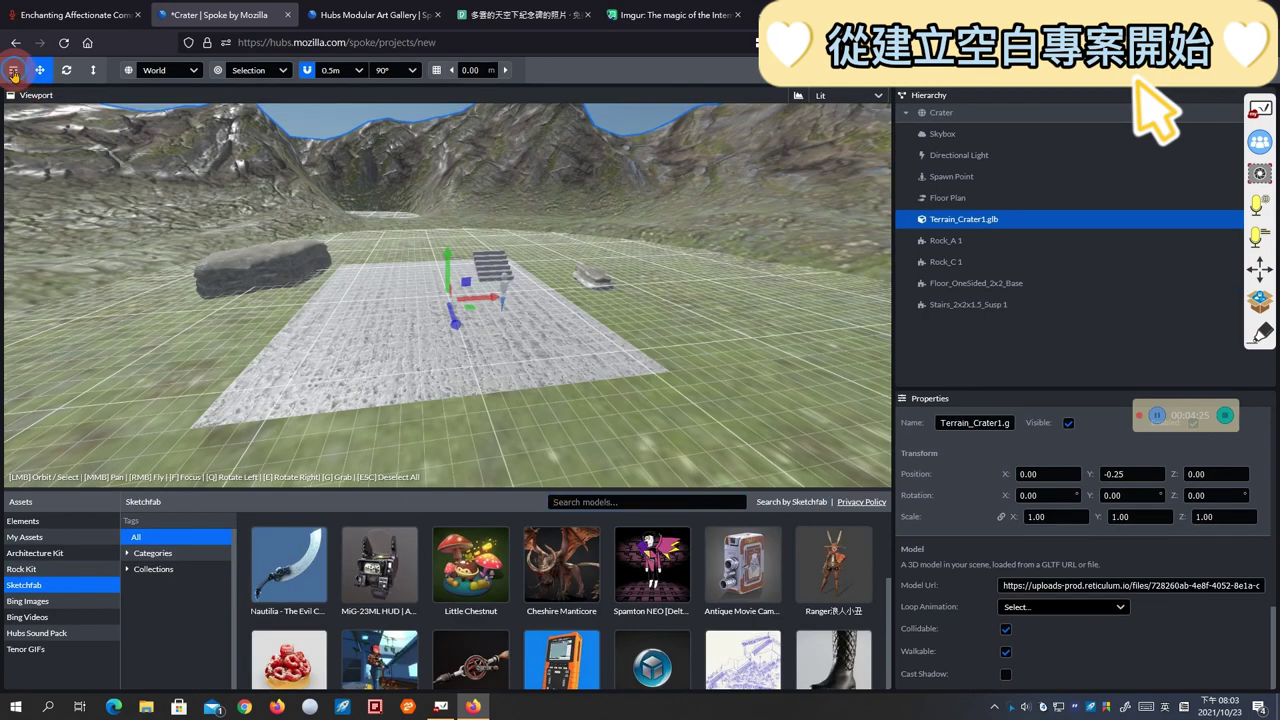
{"action": "left_click", "coordinate": [13, 70]}
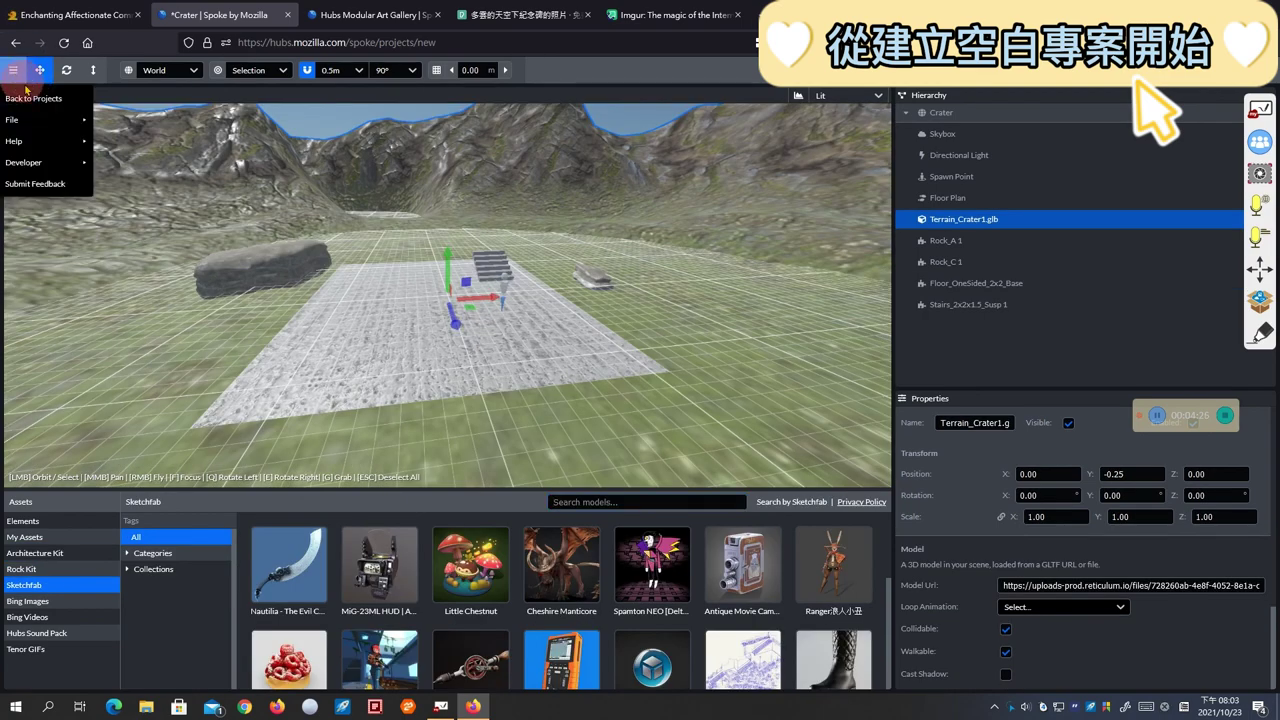
{"action": "mouse_move", "coordinate": [45, 124]}
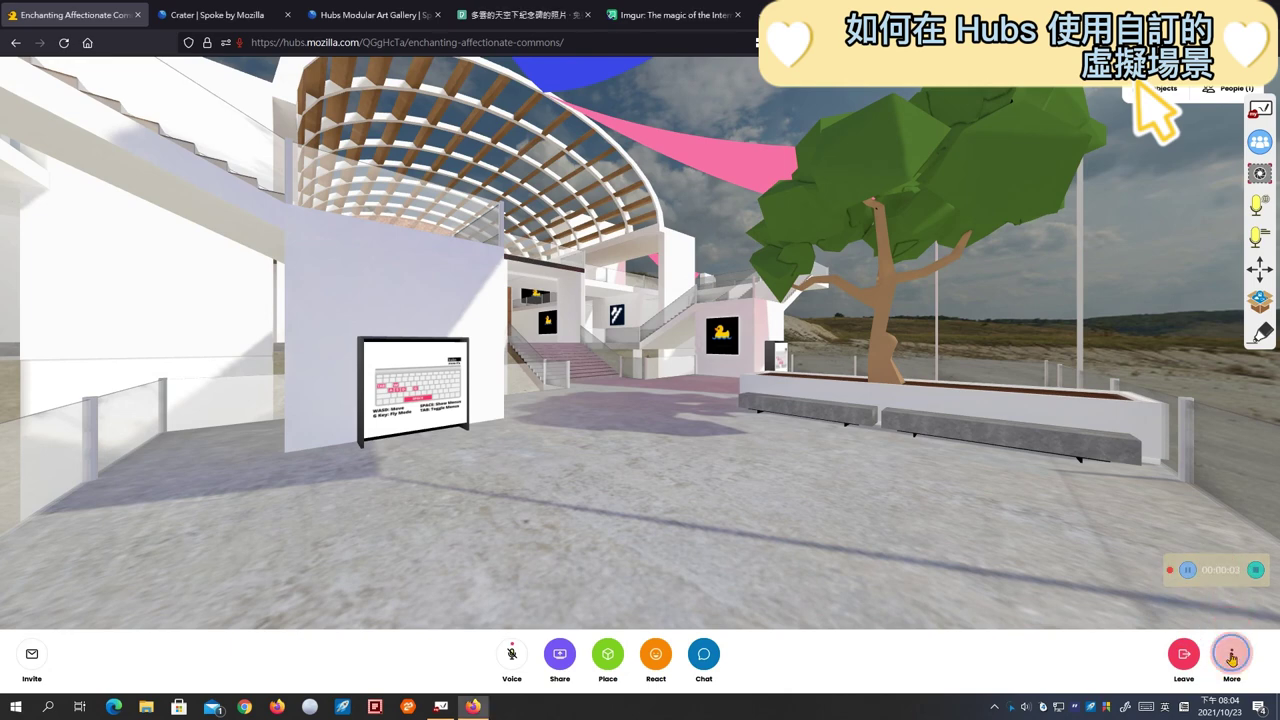
Switch to the Hubs room and change its scene to 1022 from My Scenes through the room settings
{"action": "left_click", "coordinate": [1231, 654]}
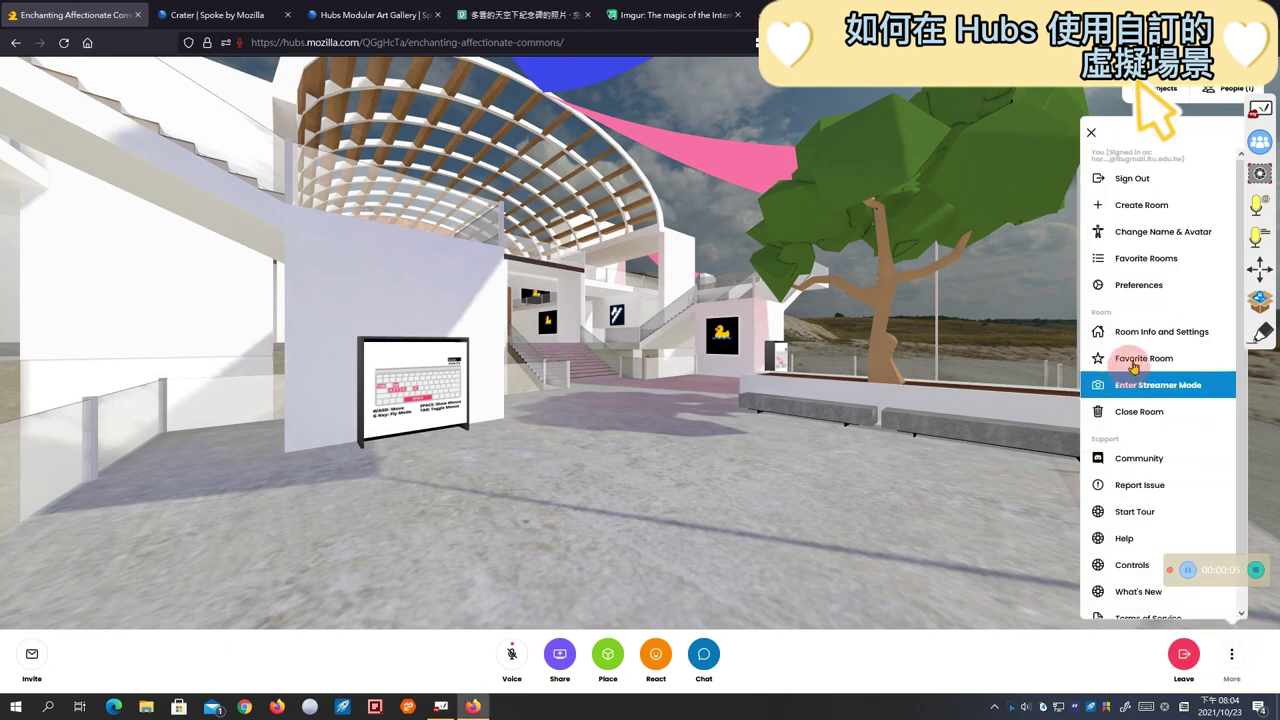
{"action": "left_click", "coordinate": [1172, 331]}
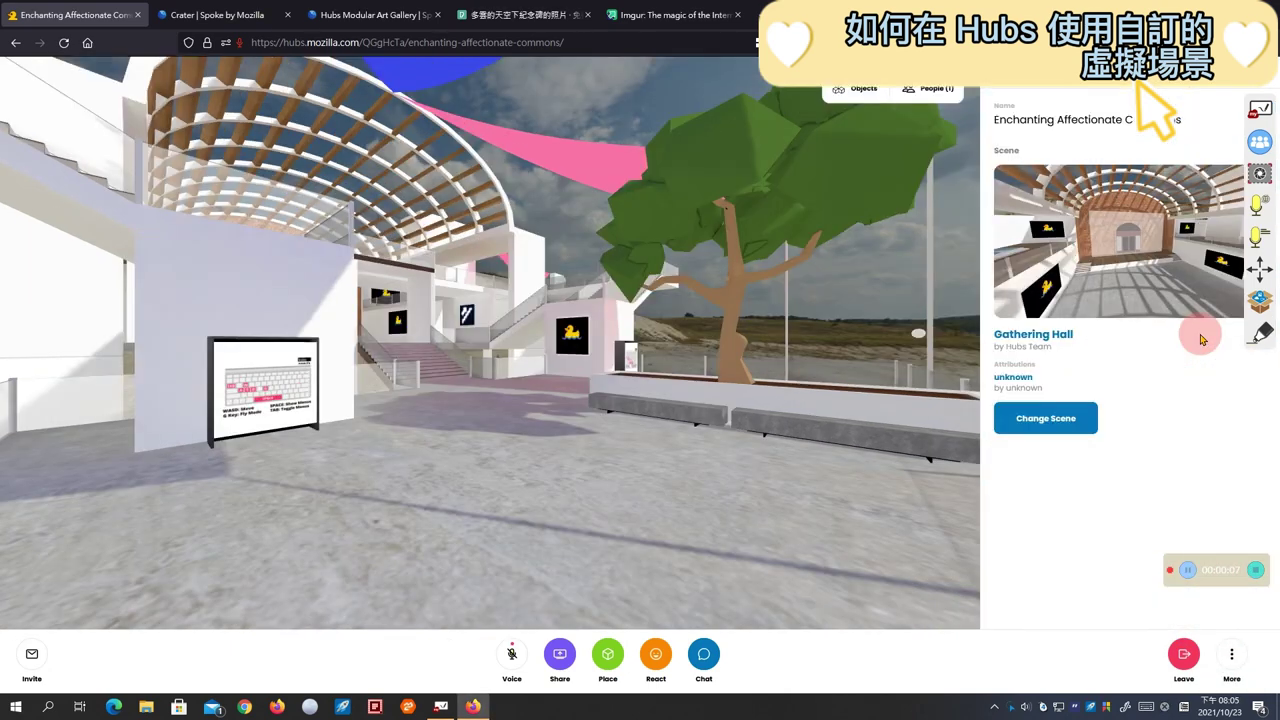
{"action": "left_click", "coordinate": [1110, 405]}
{"action": "left_click", "coordinate": [1046, 418]}
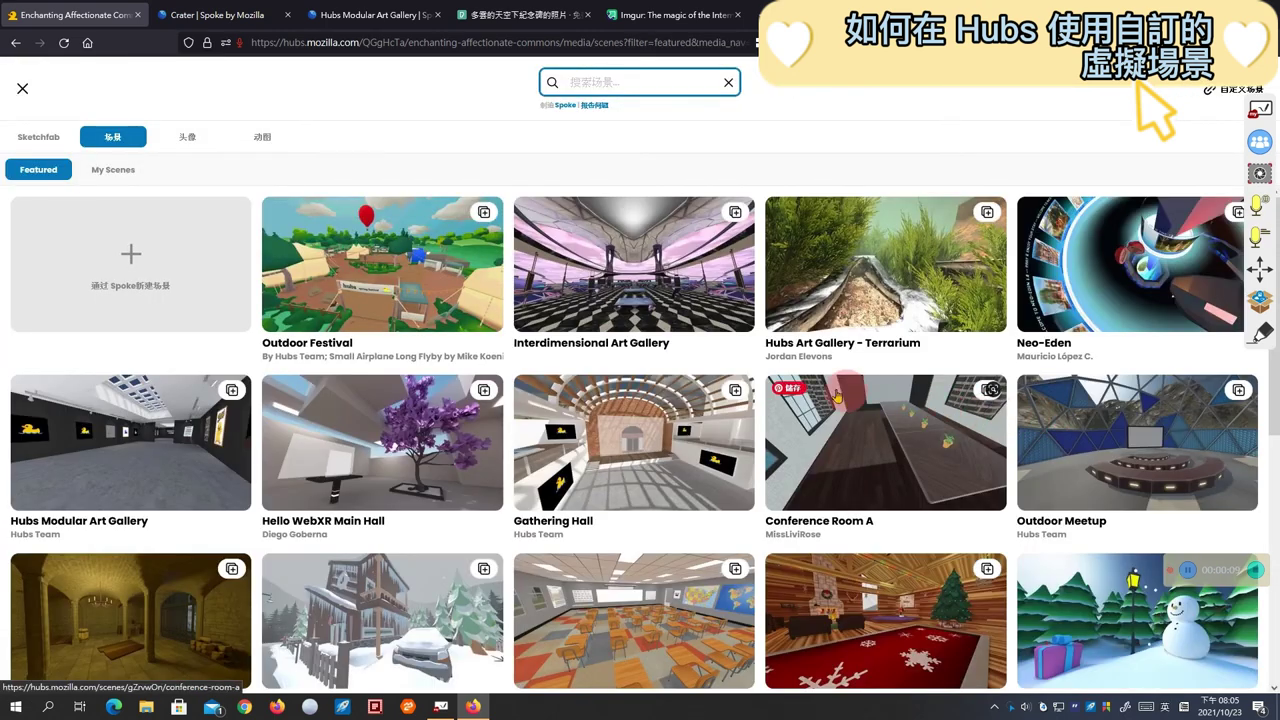
{"action": "left_click", "coordinate": [116, 175]}
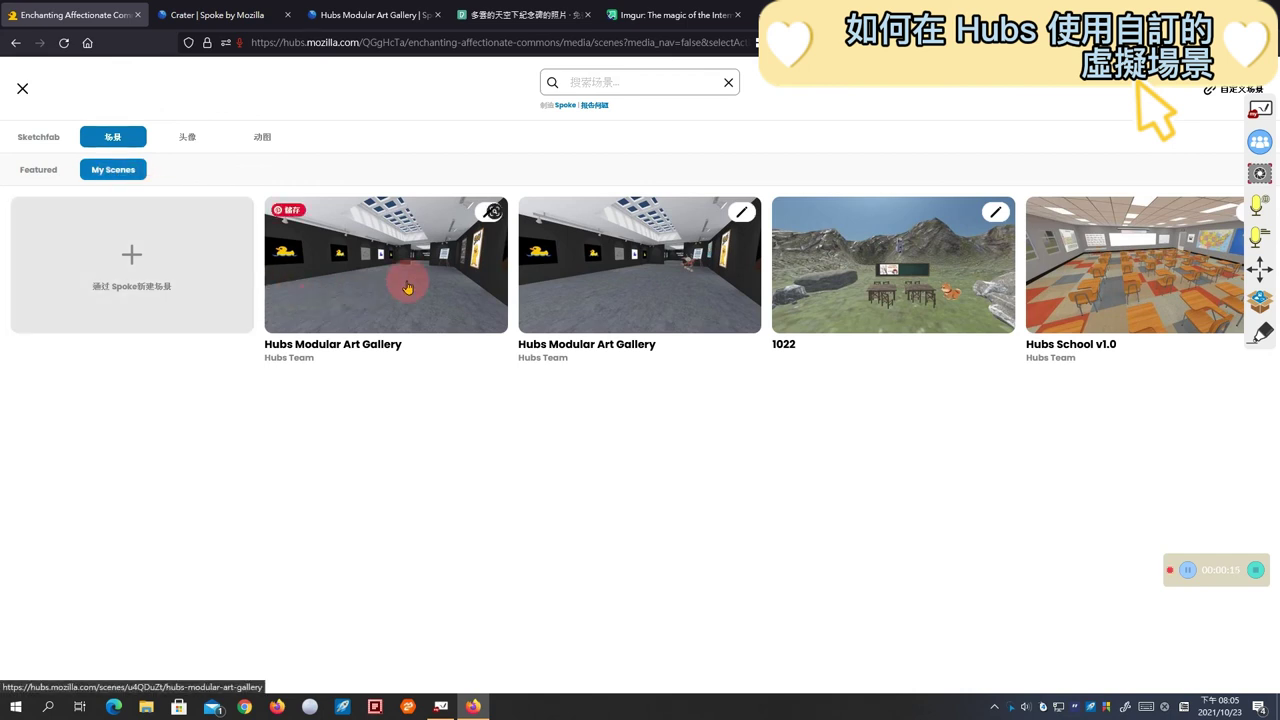
{"action": "left_click", "coordinate": [911, 298]}
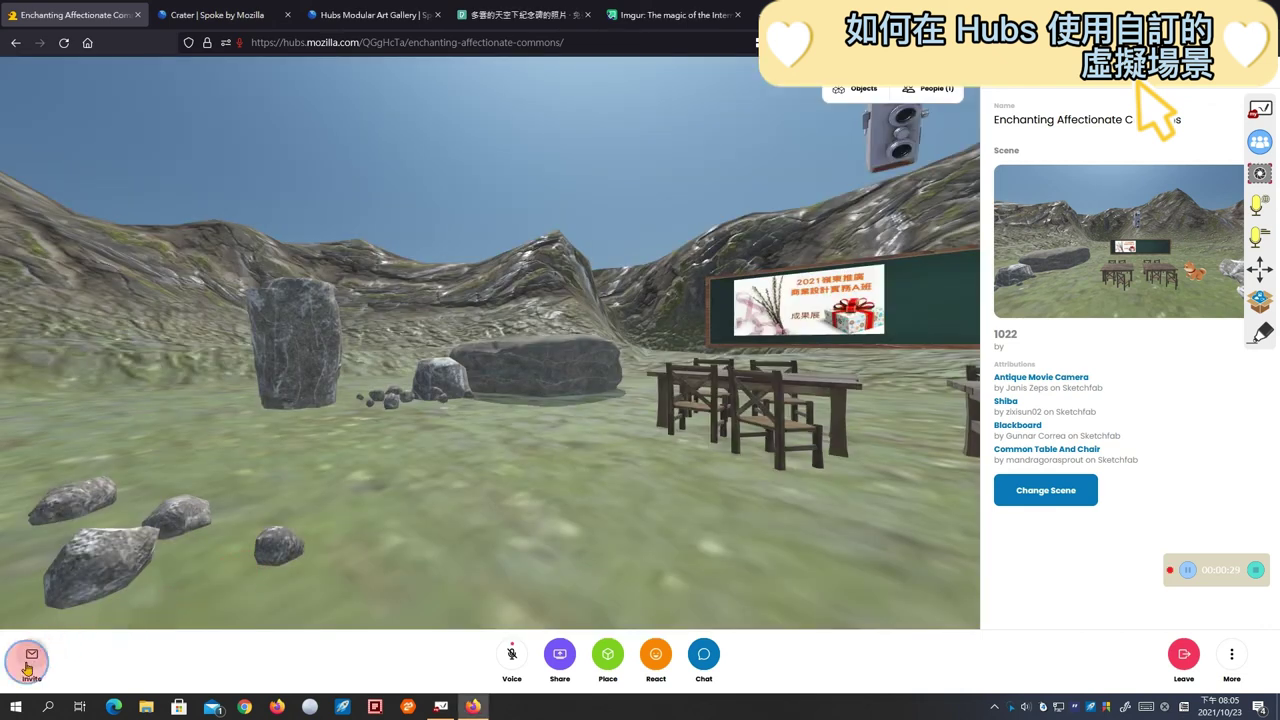
Copy the room link from the room's invitation details and close them
{"action": "left_click", "coordinate": [30, 660]}
{"action": "left_click", "coordinate": [160, 472]}
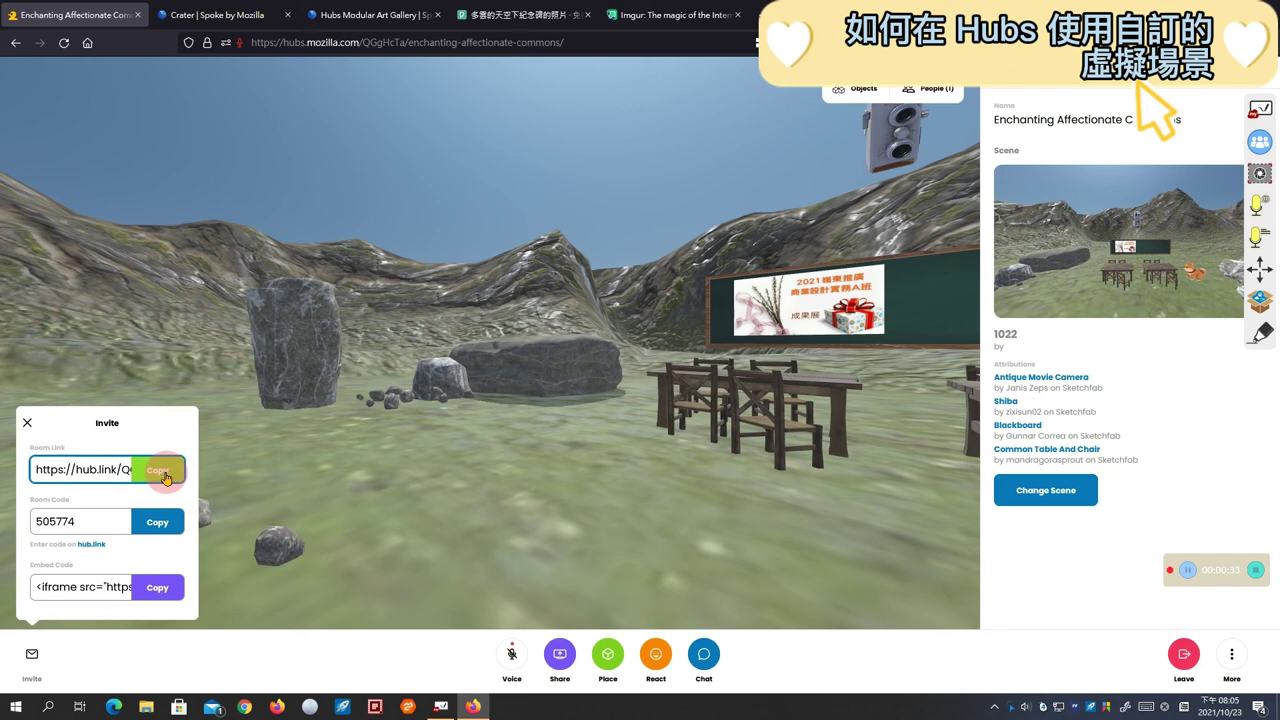
{"action": "left_click", "coordinate": [24, 430]}
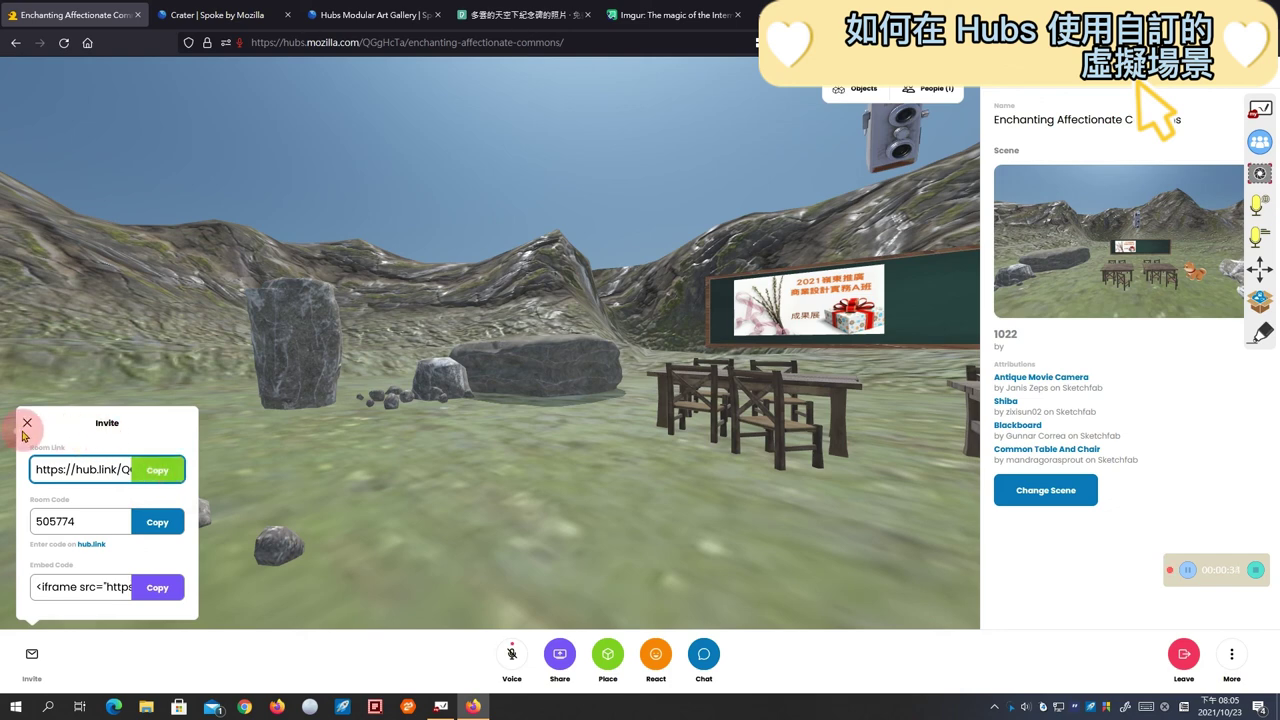
{"action": "left_click", "coordinate": [106, 467]}
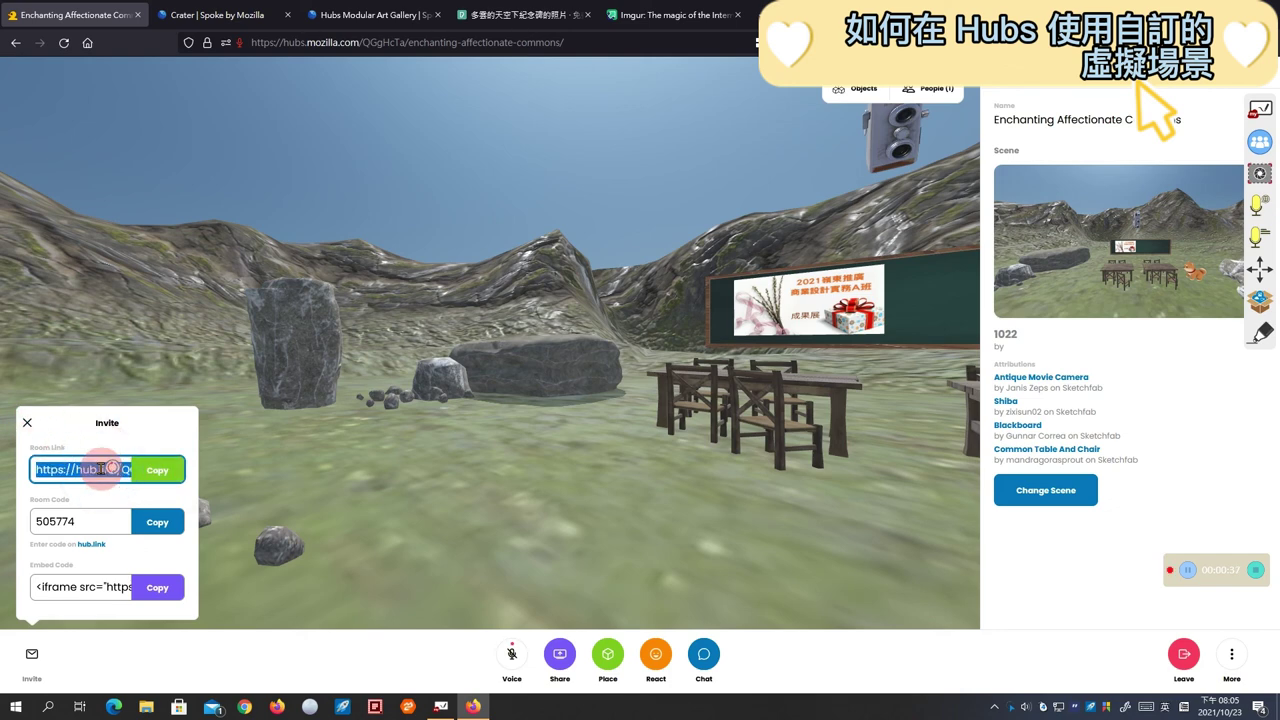
{"action": "left_click", "coordinate": [26, 424]}
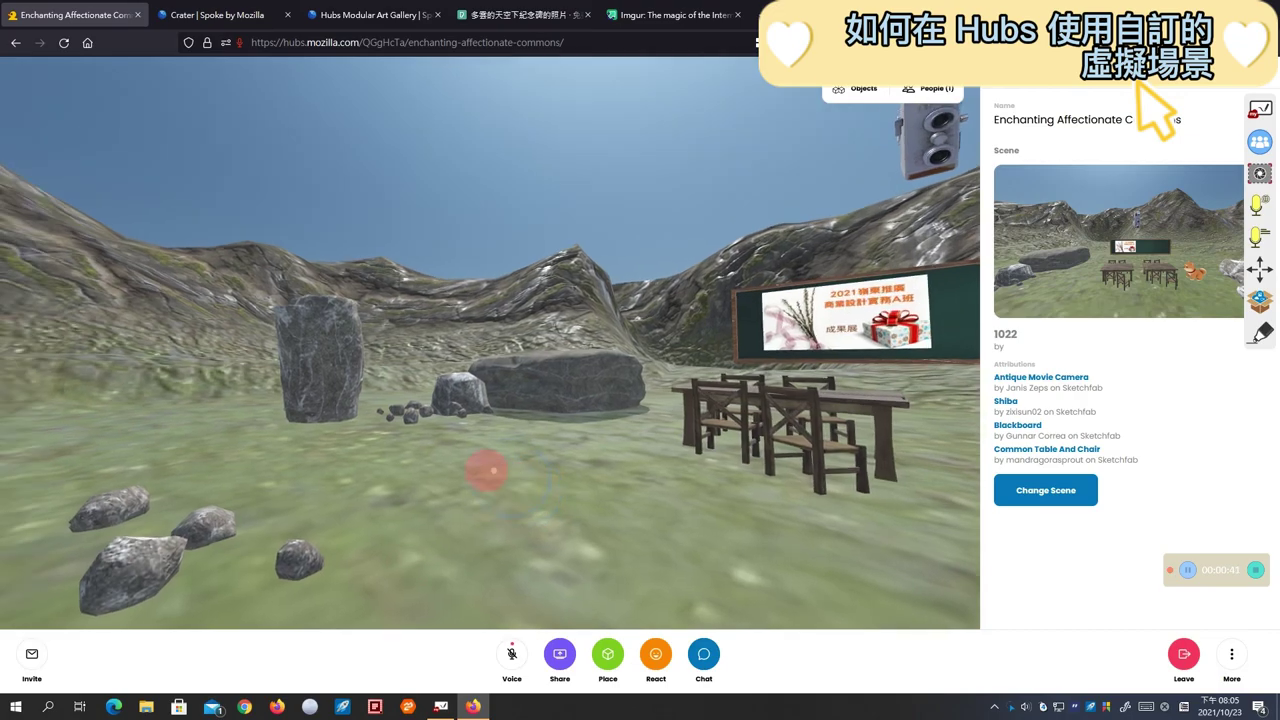